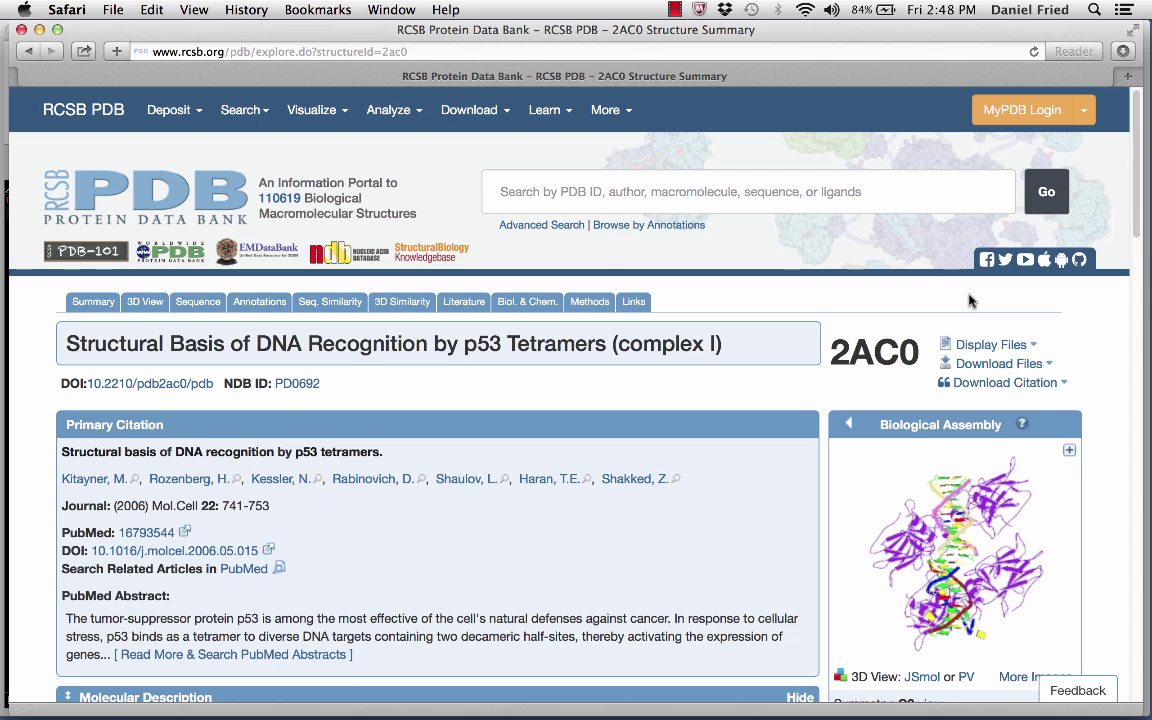
# - Switch from the 2AC0 web page to MacPyMOL and hide everything for the DNA strands and protein chains B, C and D
pyautogui.click(21, 29)
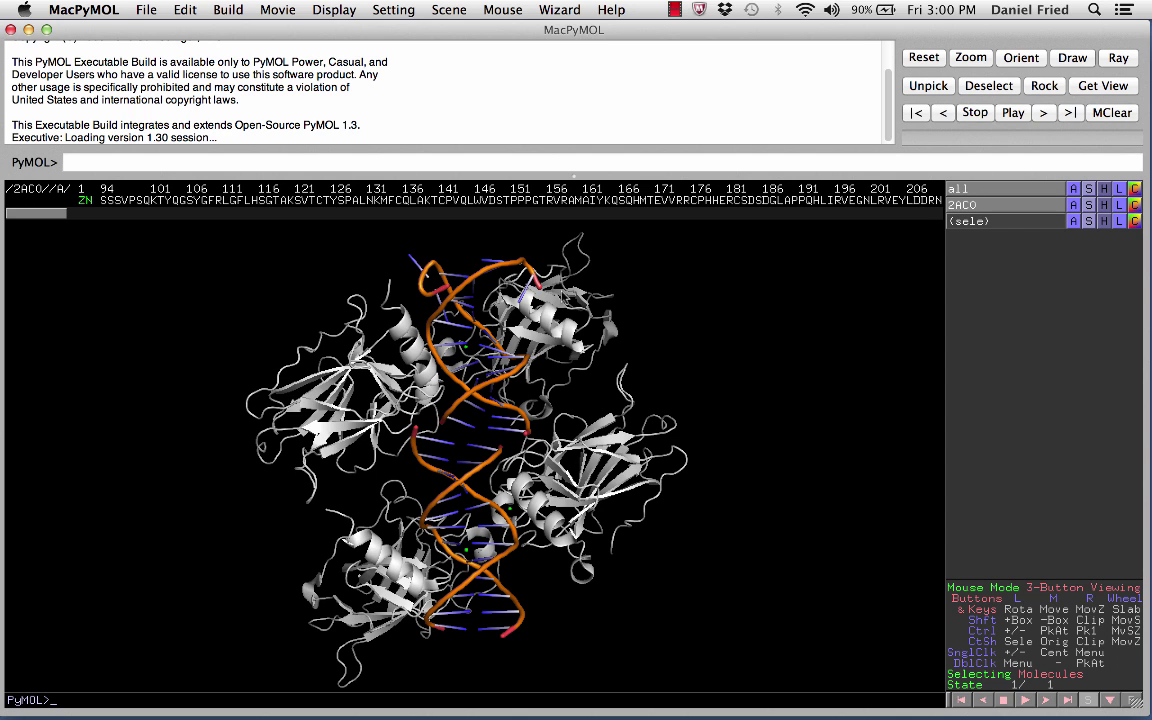
pyautogui.click(446, 352)
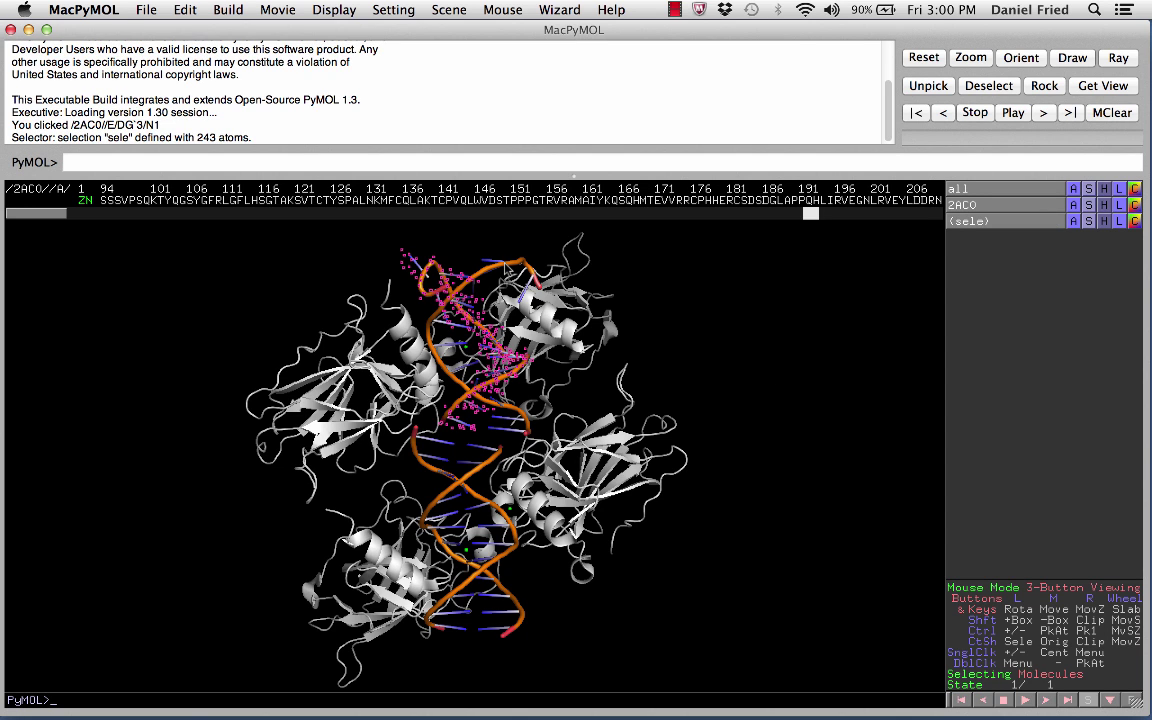
pyautogui.click(455, 305)
pyautogui.click(440, 483)
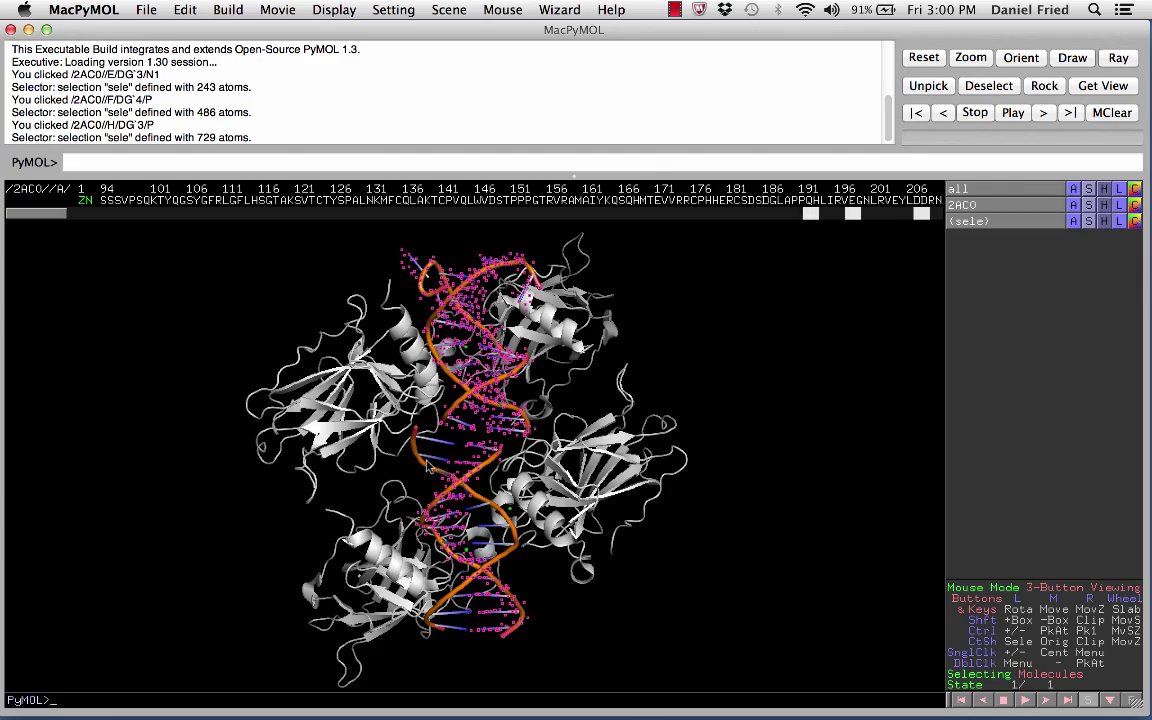
pyautogui.click(386, 418)
pyautogui.click(500, 295)
pyautogui.click(354, 534)
pyautogui.rightClick(386, 550)
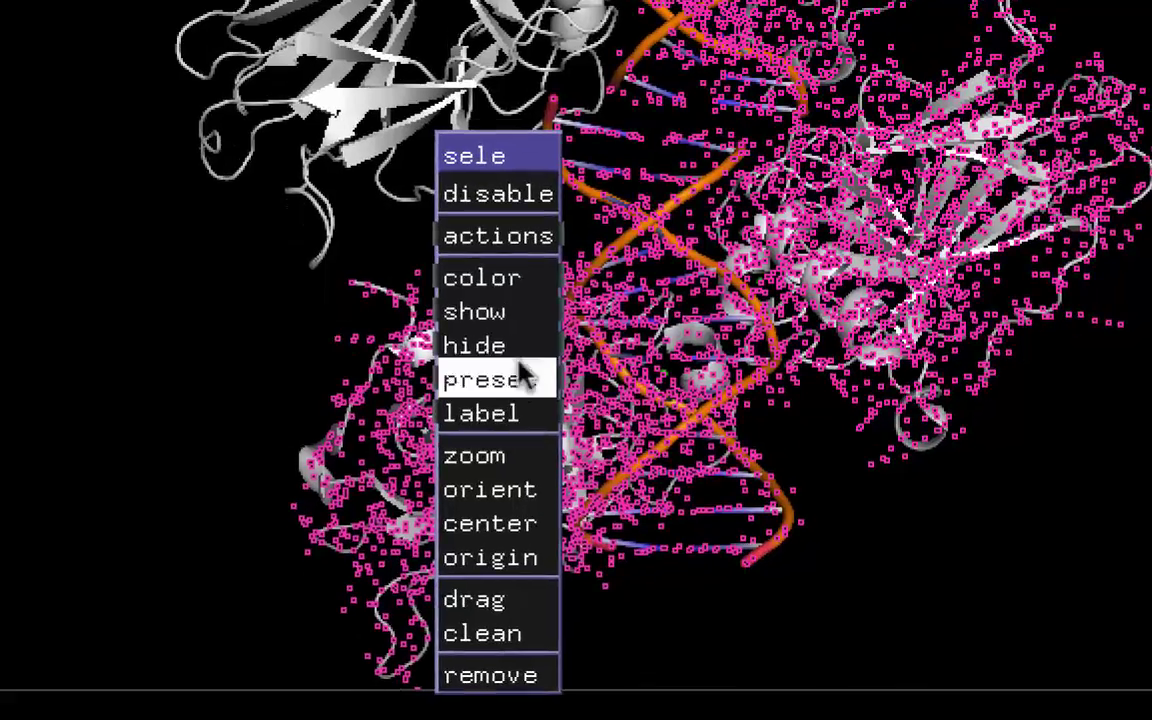
pyautogui.moveTo(525, 347)
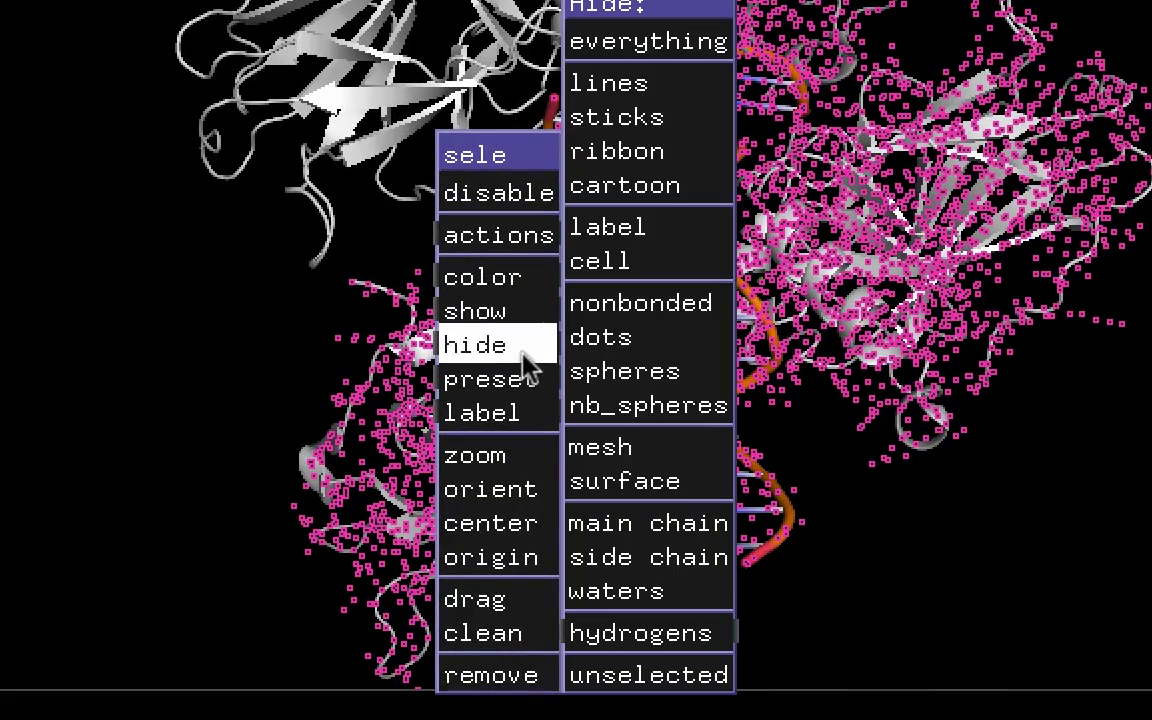
pyautogui.click(705, 55)
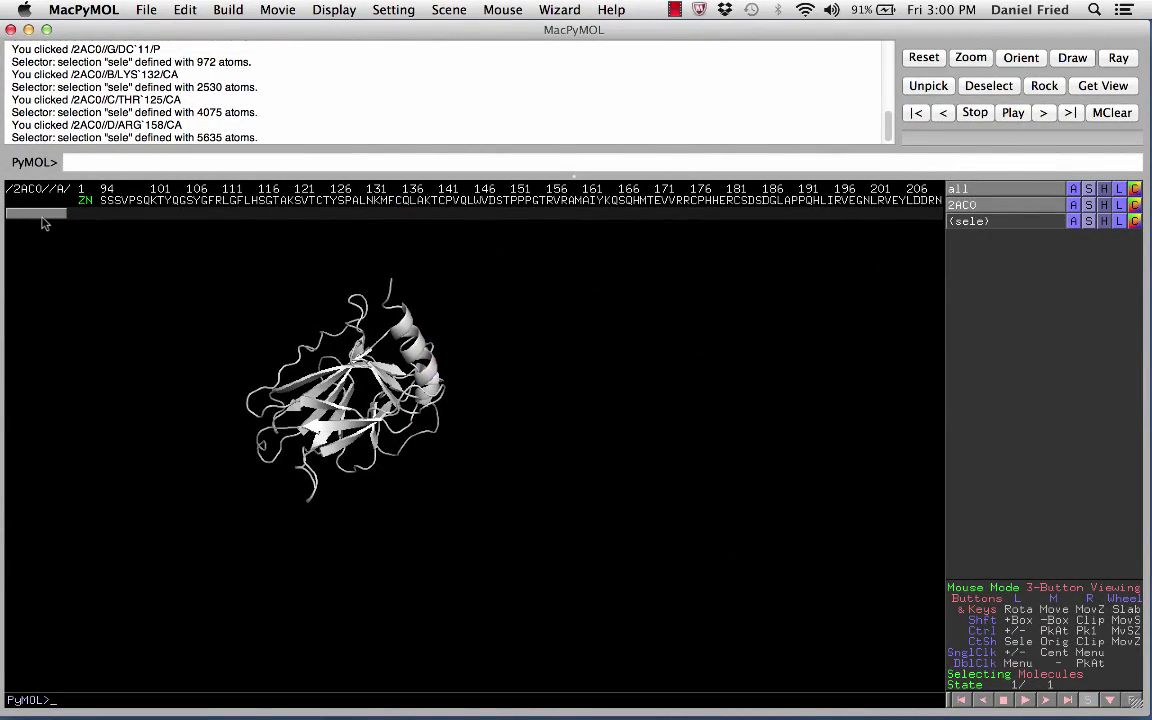
# - Select the second protein chain together with its zinc ion in the sequence and hide everything for it
pyautogui.moveTo(42, 222); pyautogui.dragTo(256, 236)
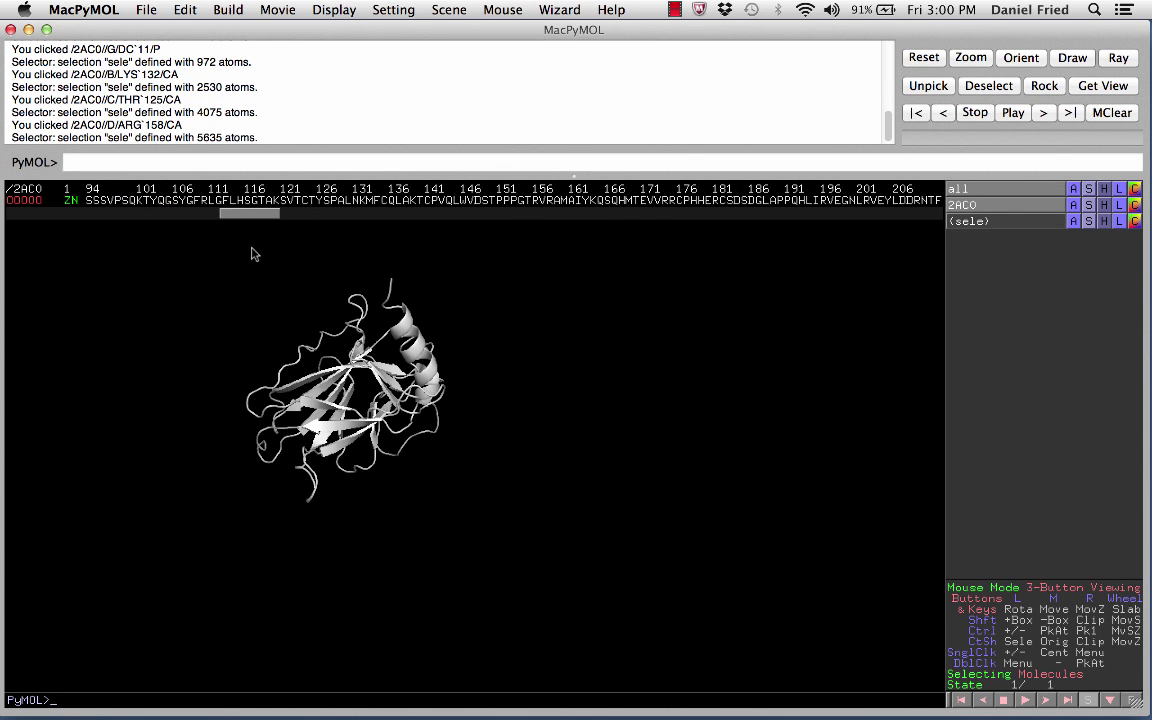
pyautogui.click(257, 202)
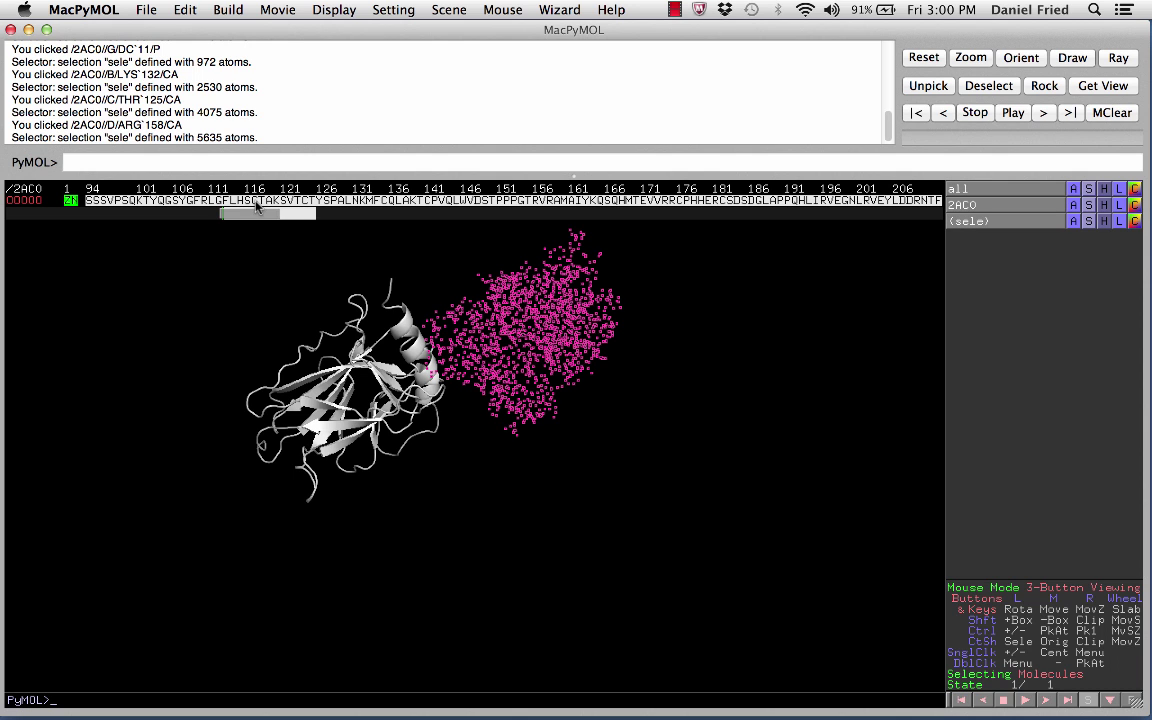
pyautogui.rightClick(257, 203)
pyautogui.moveTo(257, 282)
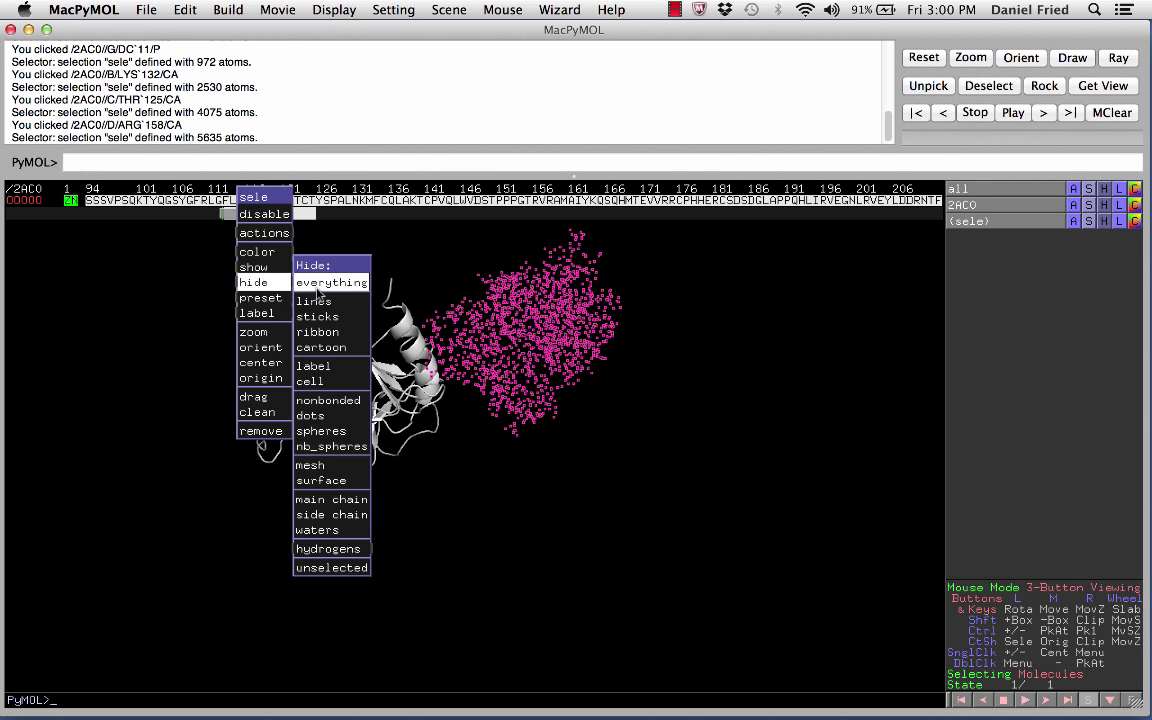
pyautogui.click(318, 285)
# - Select DNA strands E and F in the sequence and show them as cartoon
pyautogui.moveTo(255, 215); pyautogui.dragTo(831, 249)
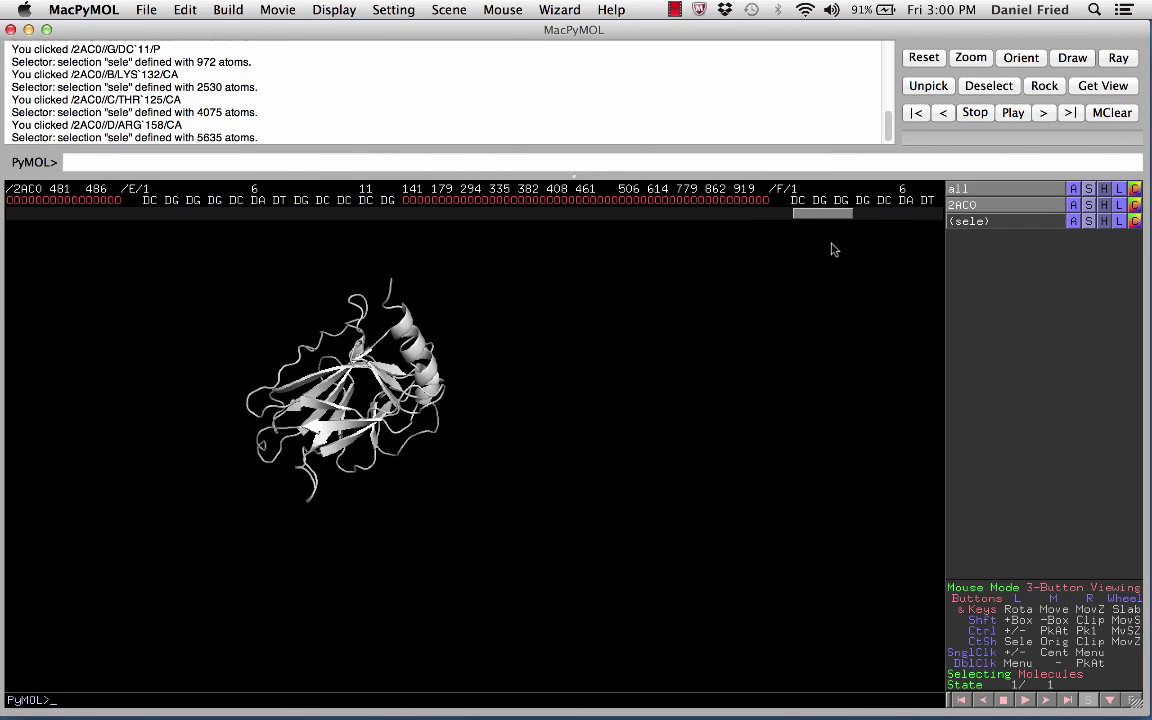
pyautogui.click(370, 203)
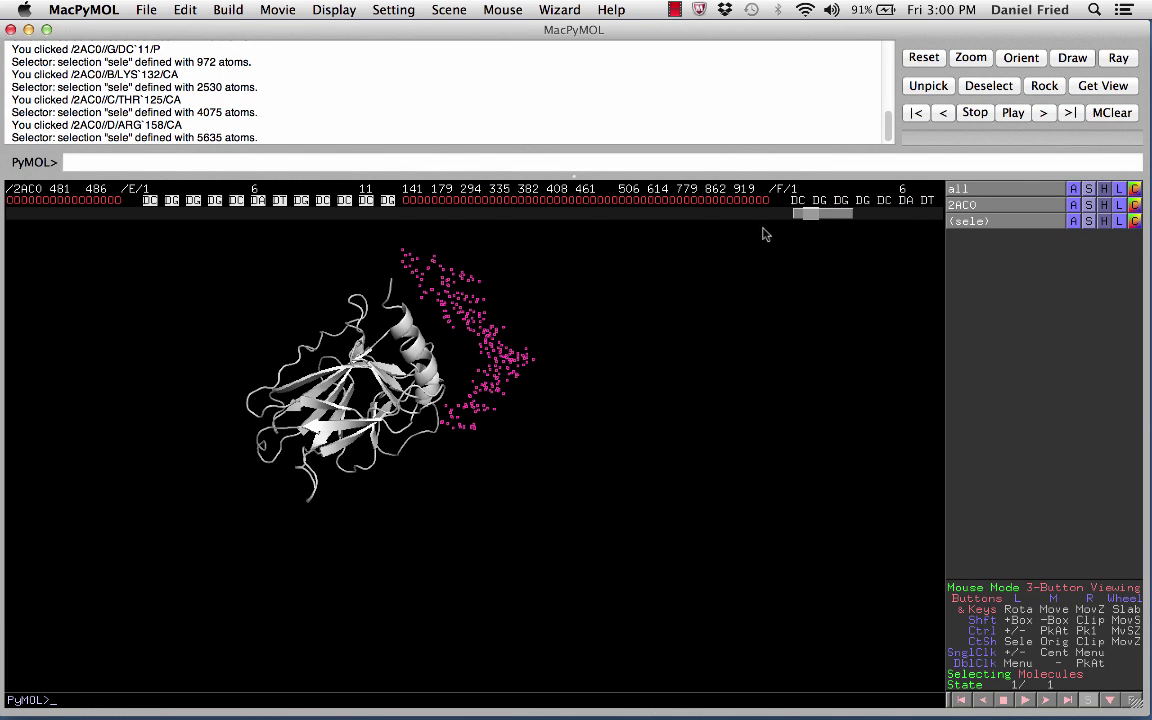
pyautogui.click(800, 203)
pyautogui.rightClick(800, 207)
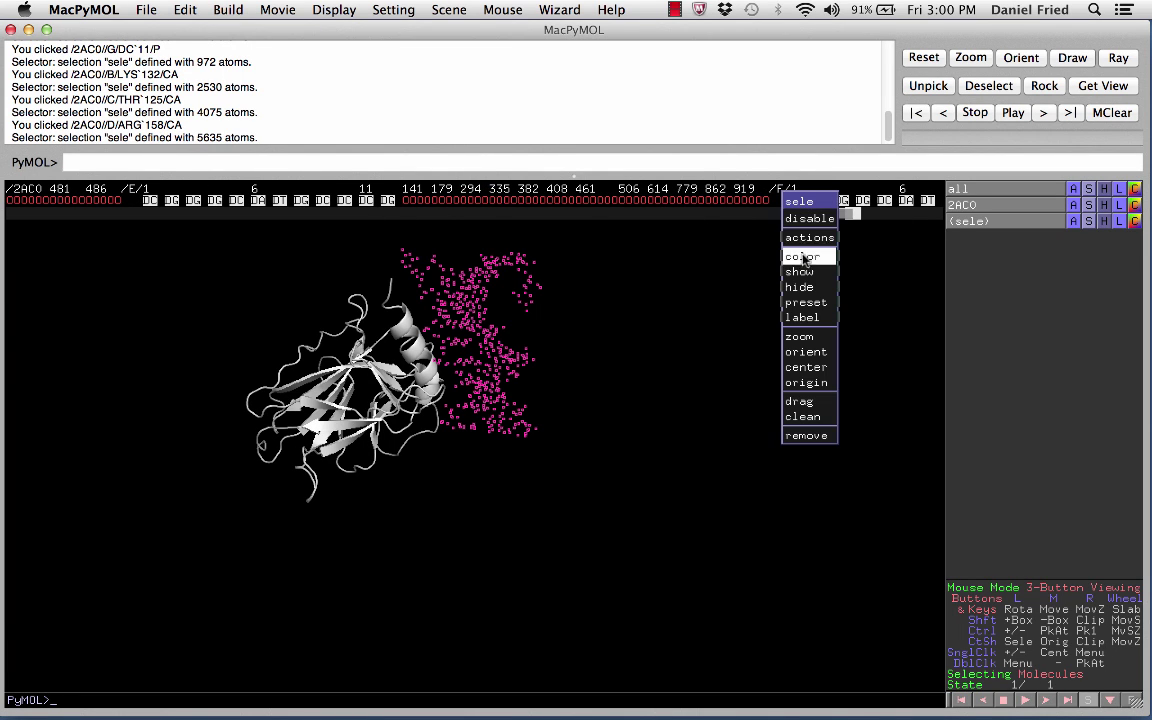
pyautogui.moveTo(800, 271)
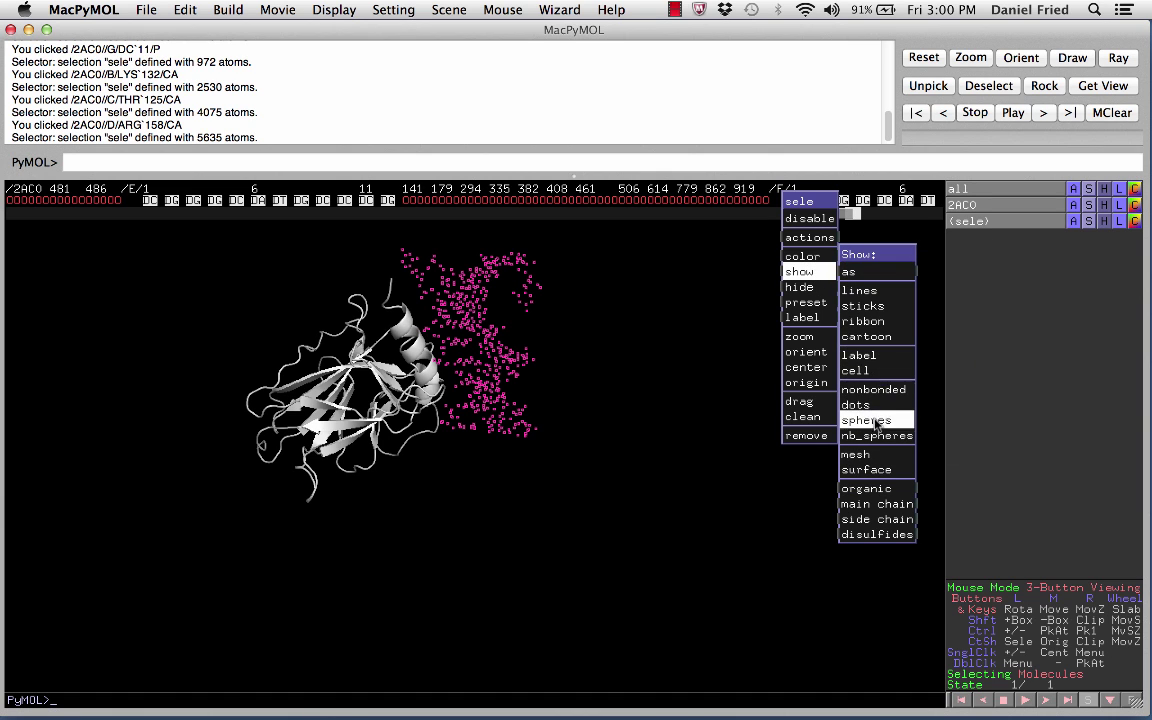
pyautogui.click(862, 338)
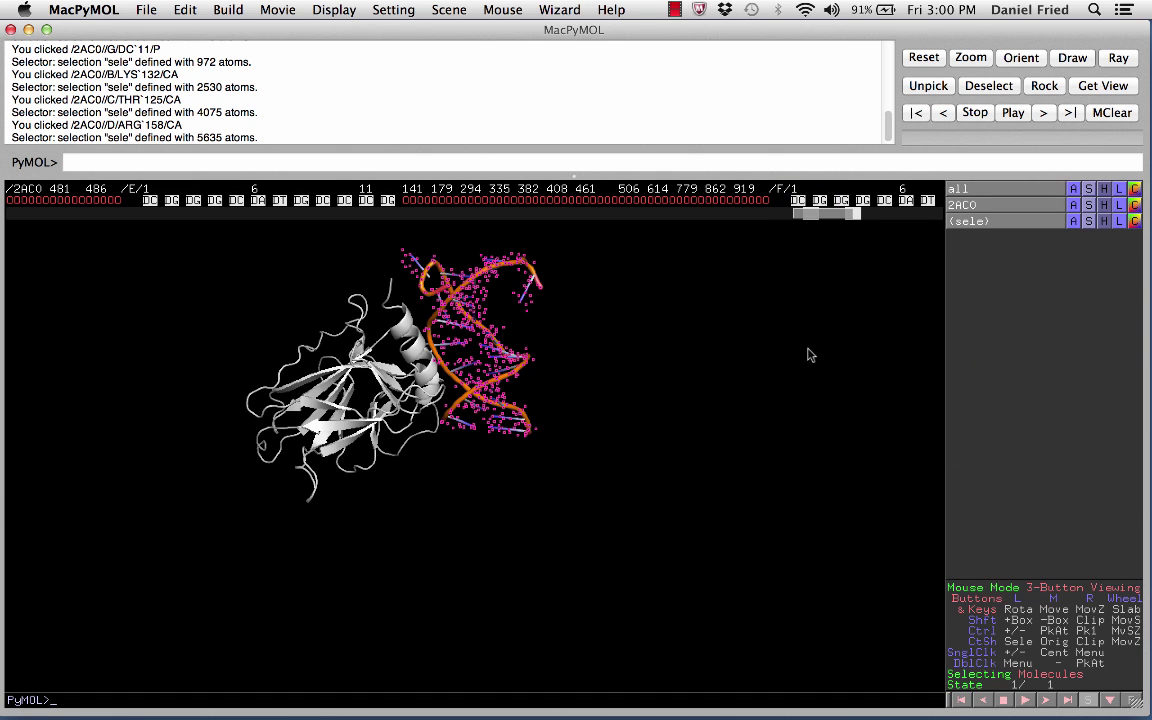
# - Select DNA strands E and F again and hide everything for them
pyautogui.click(316, 196)
pyautogui.rightClick(797, 204)
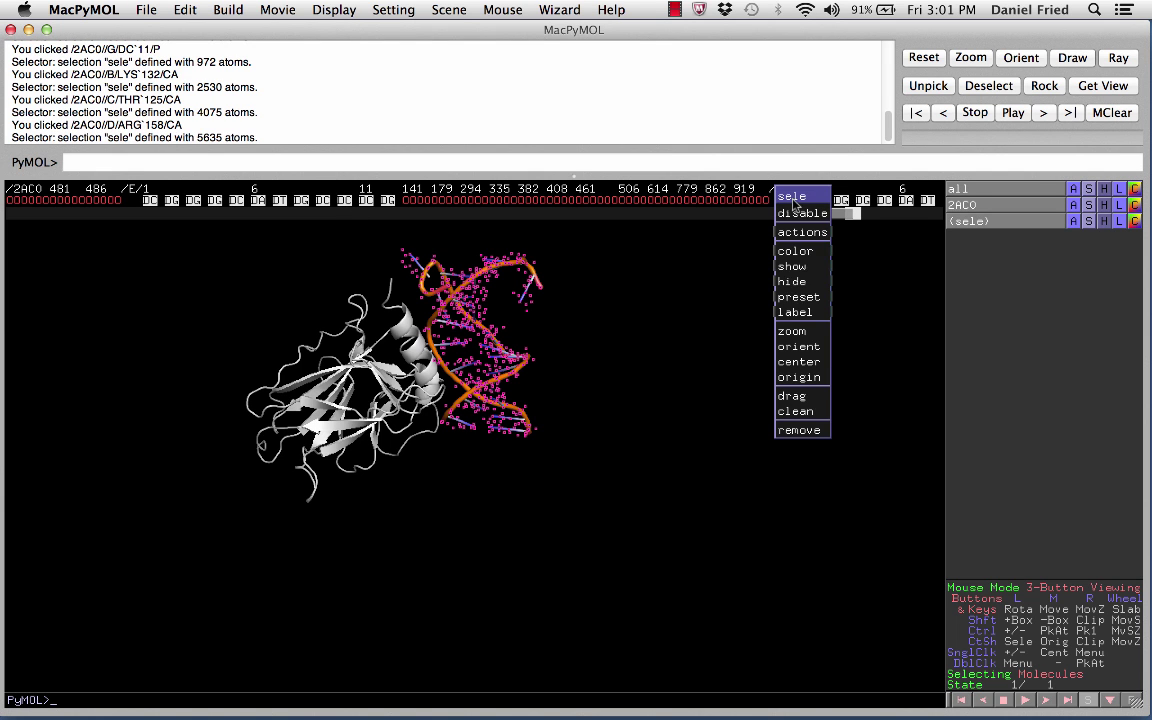
pyautogui.moveTo(792, 281)
pyautogui.click(852, 283)
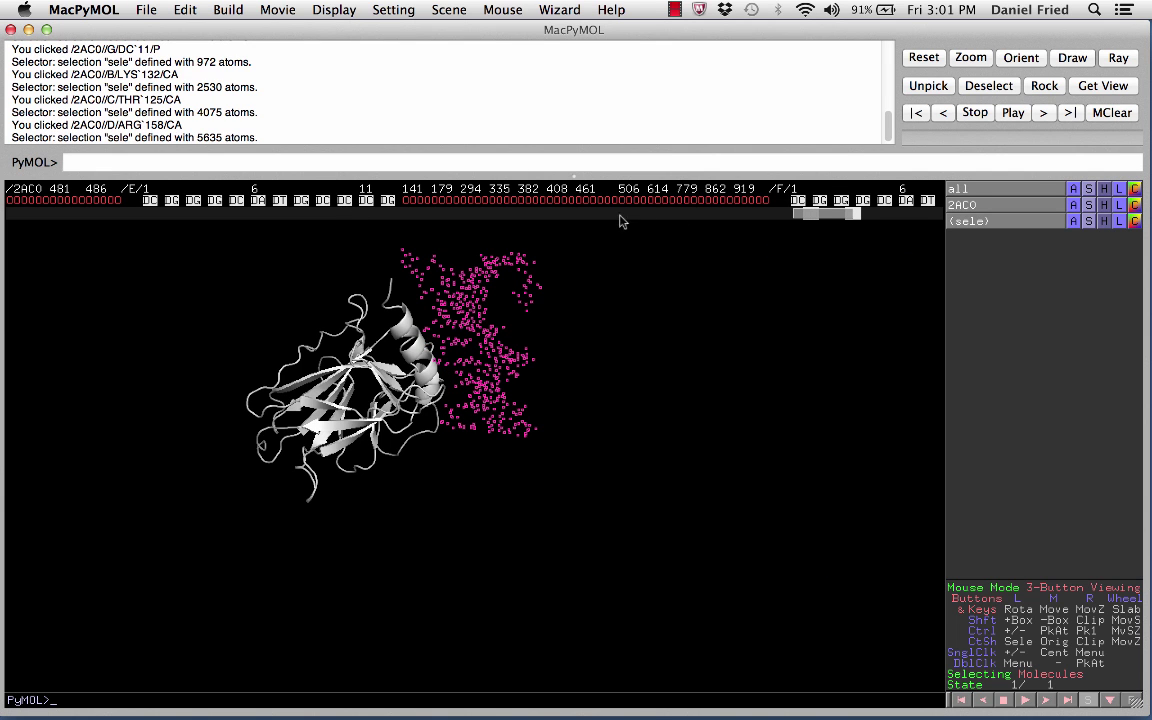
pyautogui.moveTo(822, 213); pyautogui.dragTo(890, 231)
pyautogui.click(833, 268)
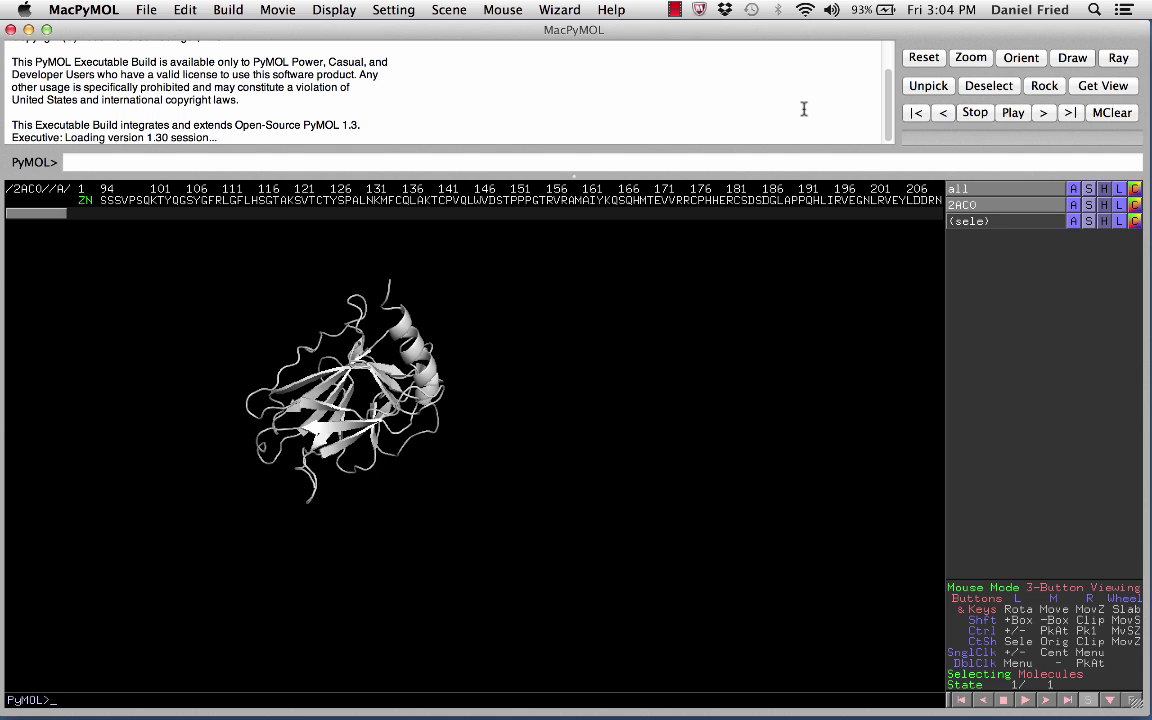
# - Select the remaining protein chain A in the sequence and show its atoms as sticks
pyautogui.moveTo(420, 388); pyautogui.dragTo(410, 564, button='right')
pyautogui.moveTo(385, 375); pyautogui.dragTo(576, 505, button='middle')
pyautogui.moveTo(658, 410); pyautogui.dragTo(659, 465, button='right')
pyautogui.moveTo(373, 609); pyautogui.dragTo(591, 384)
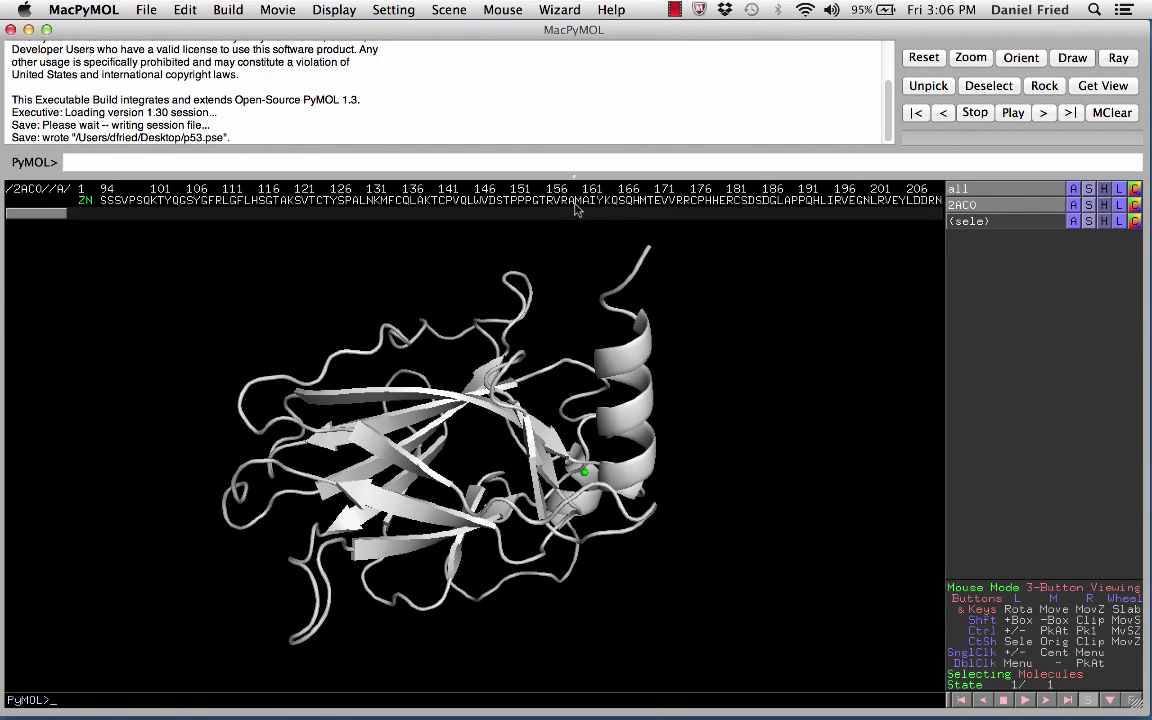
pyautogui.click(576, 206)
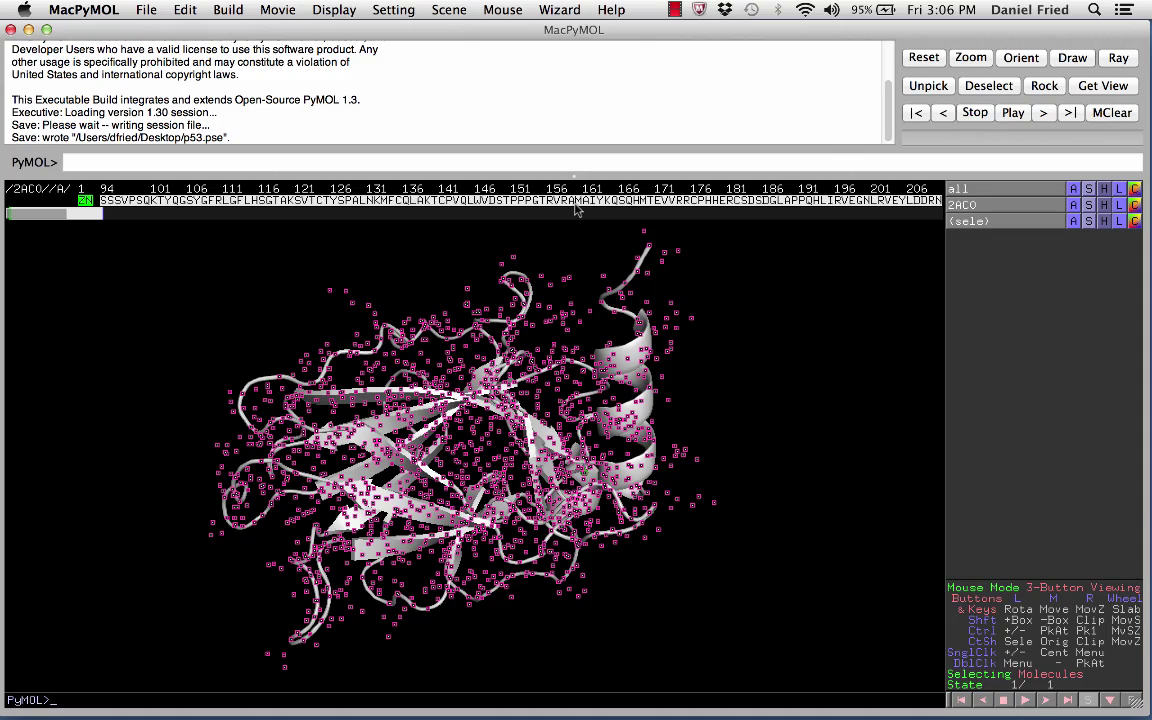
pyautogui.rightClick(577, 210)
pyautogui.moveTo(591, 285)
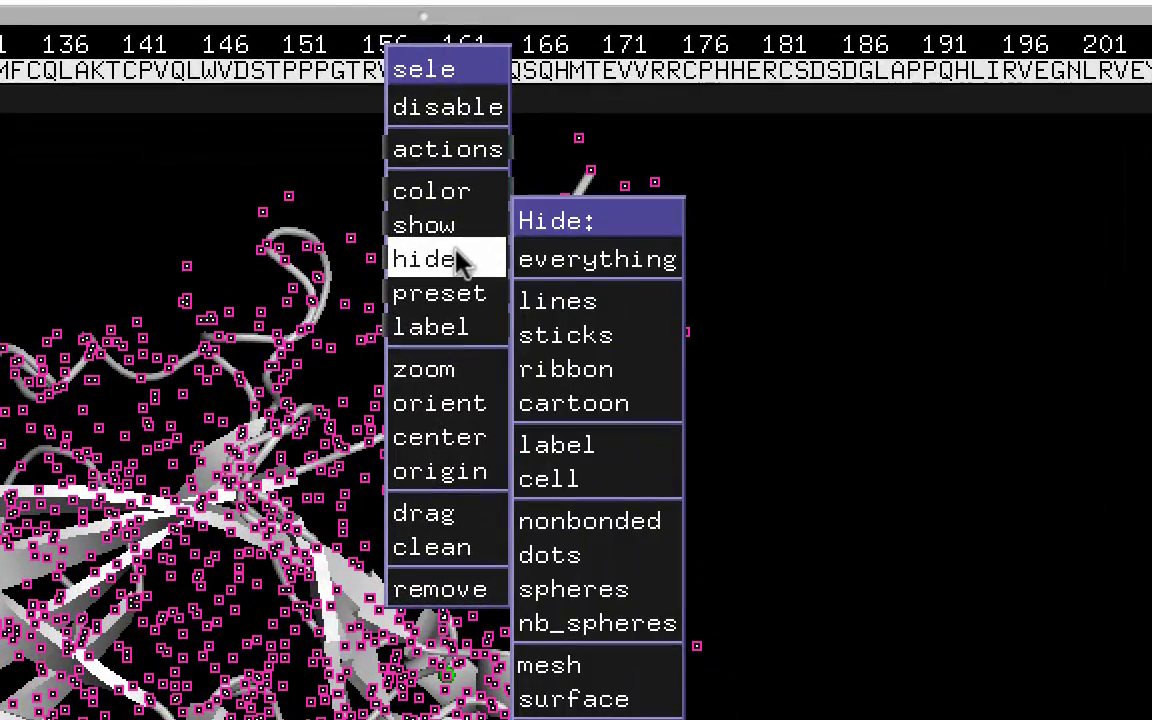
pyautogui.moveTo(463, 232)
pyautogui.click(605, 302)
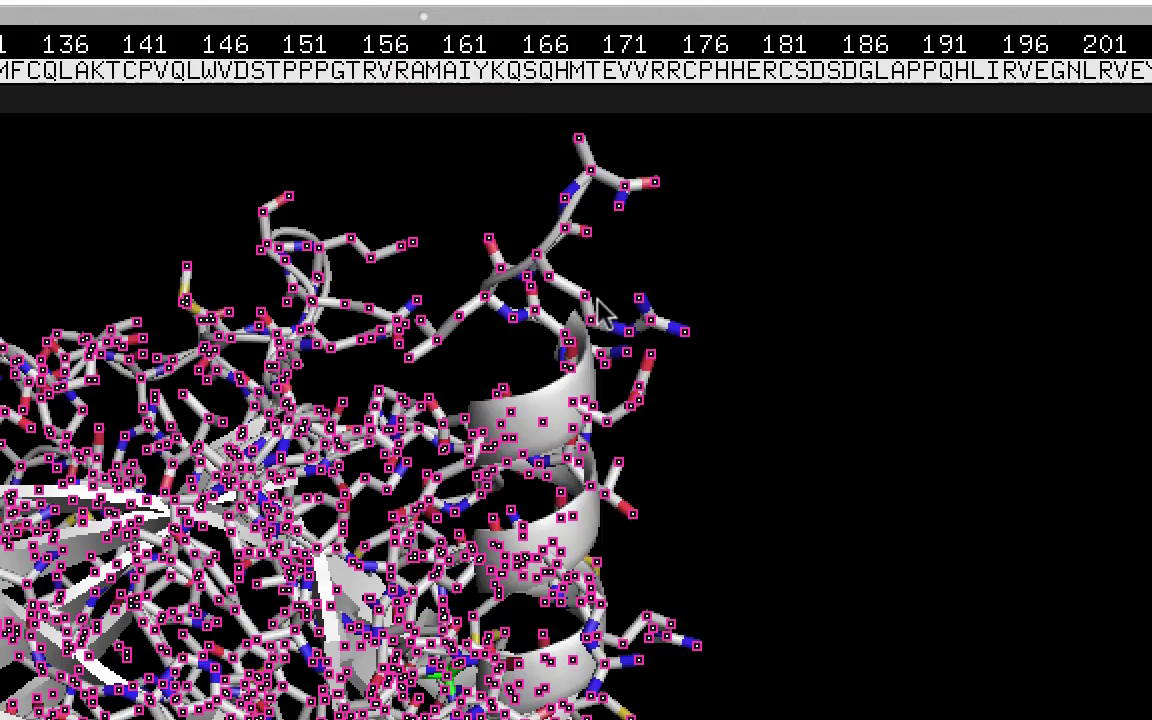
# - Add the spheres representation to the selected chain A
pyautogui.rightClick(480, 72)
pyautogui.moveTo(519, 226)
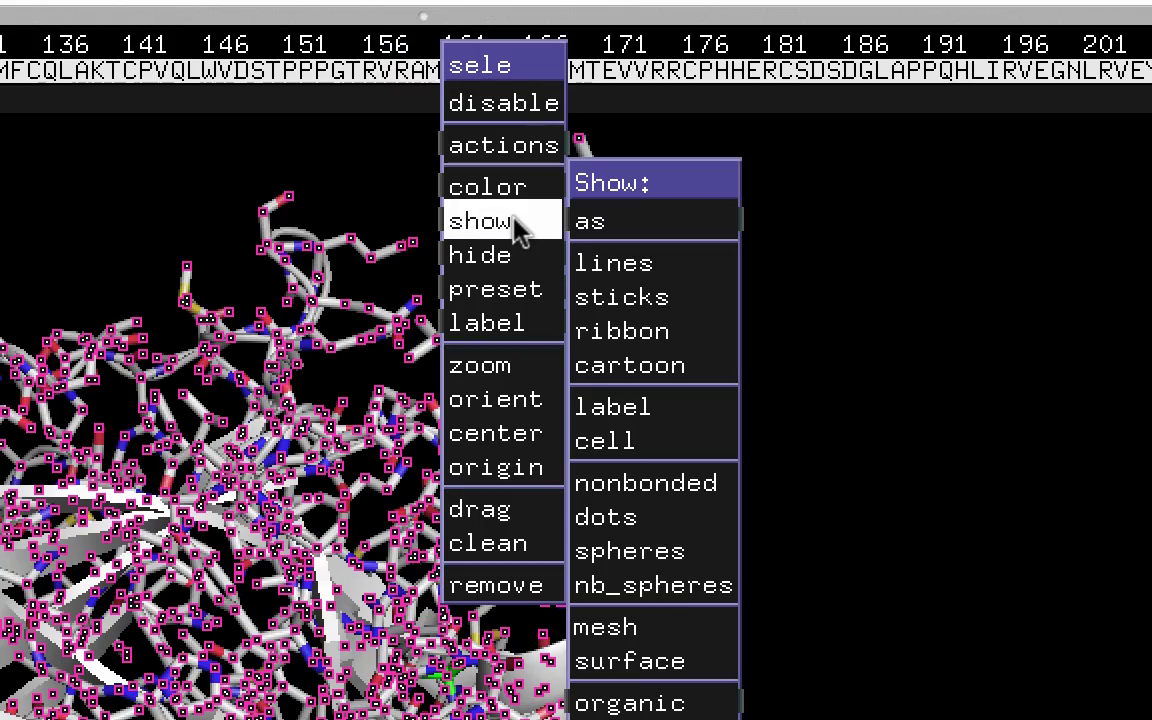
pyautogui.click(658, 557)
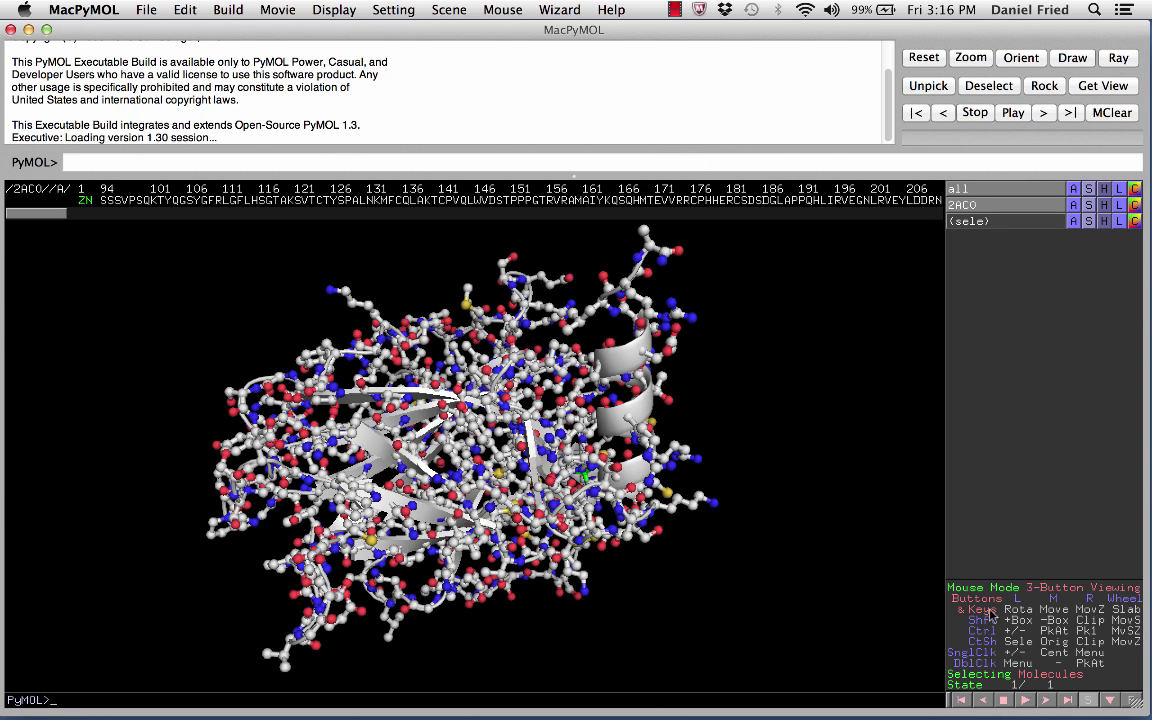
# - Set the selection mode to Residues and pick residue Thr118 of chain A
pyautogui.click(1027, 676)
pyautogui.click(1028, 676)
pyautogui.moveTo(527, 612); pyautogui.dragTo(428, 300)
pyautogui.click(515, 286)
# - Pick residue Ala276 near the start of the helix by the zinc ion and locate it in the sequence
pyautogui.moveTo(513, 360); pyautogui.dragTo(563, 432)
pyautogui.moveTo(563, 432); pyautogui.dragTo(566, 500, button='right')
pyautogui.moveTo(566, 400); pyautogui.dragTo(490, 515, button='middle')
pyautogui.moveTo(490, 500); pyautogui.dragTo(430, 490)
pyautogui.moveTo(720, 527); pyautogui.dragTo(495, 275)
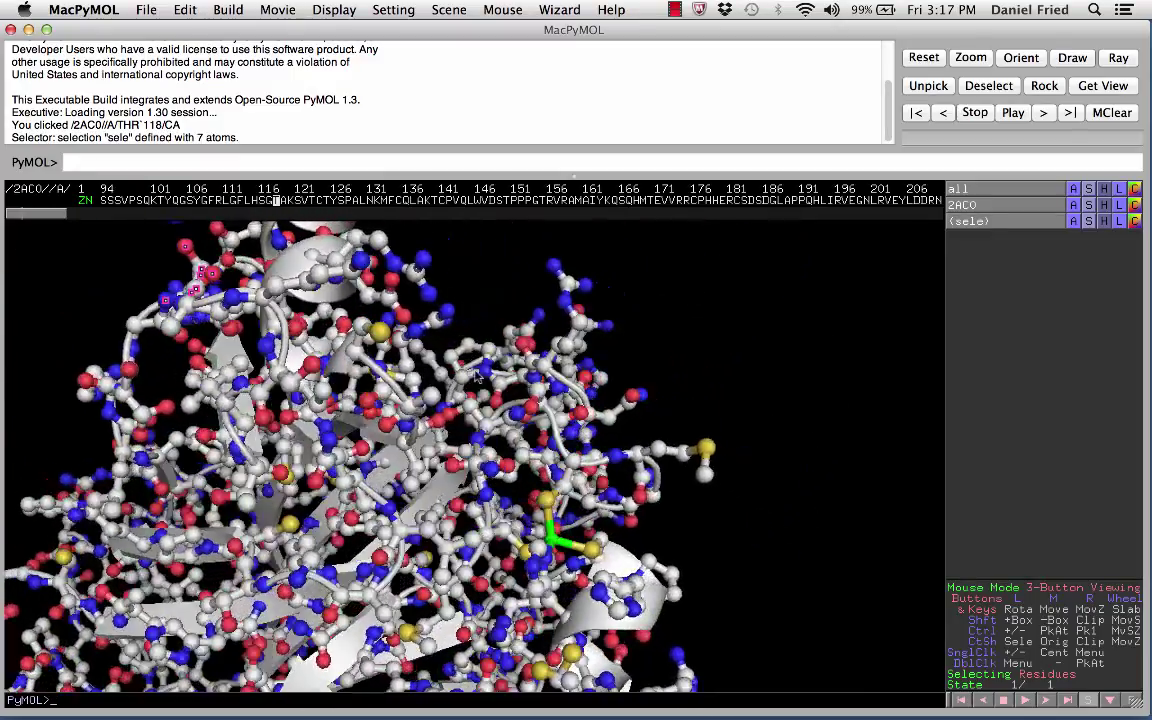
pyautogui.click(410, 404)
pyautogui.moveTo(455, 368); pyautogui.dragTo(381, 404)
pyautogui.click(365, 316)
pyautogui.click(279, 596)
pyautogui.moveTo(360, 594); pyautogui.dragTo(368, 510)
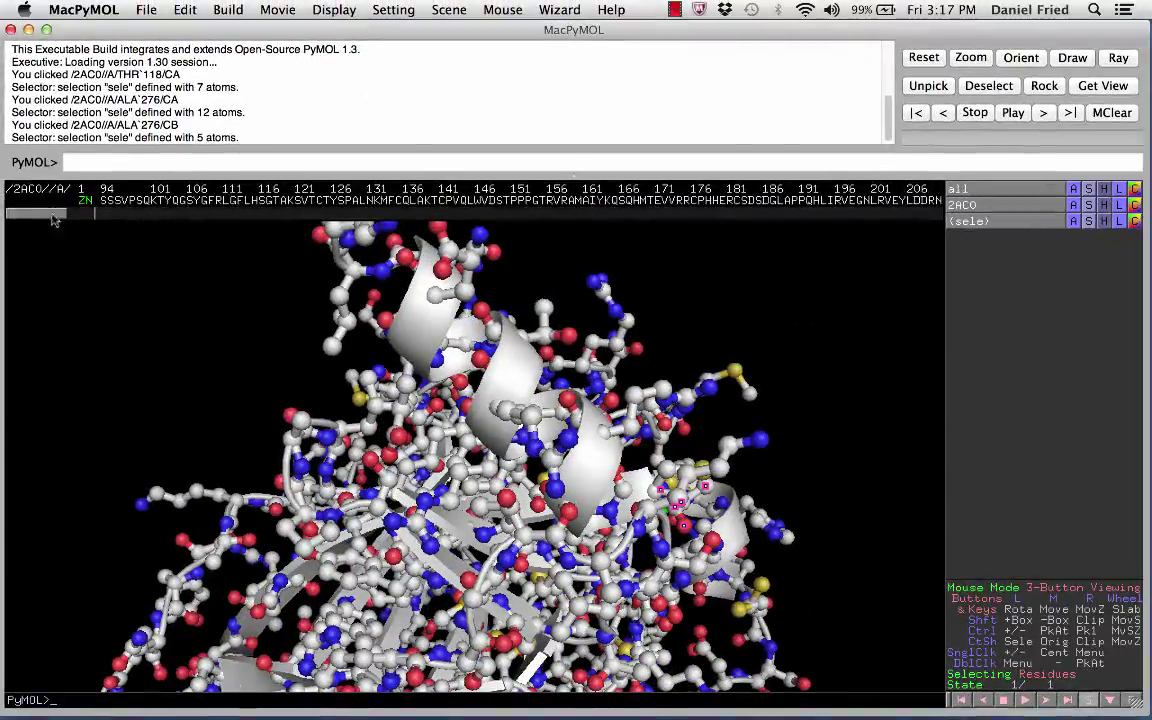
pyautogui.moveTo(53, 214); pyautogui.dragTo(105, 222)
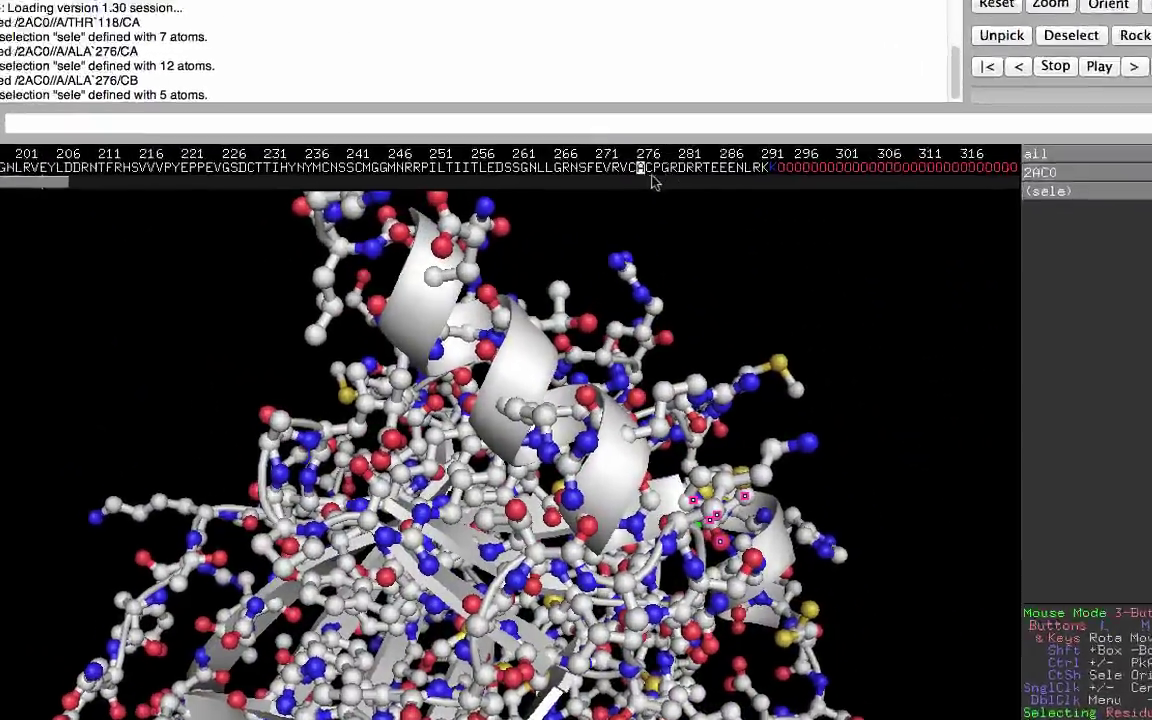
# - Select the zinc ion and the residues from 94 up to the start of the helix in the sequence, and hide everything for them
pyautogui.click(656, 169)
pyautogui.click(656, 169)
pyautogui.moveTo(650, 169); pyautogui.dragTo(655, 170)
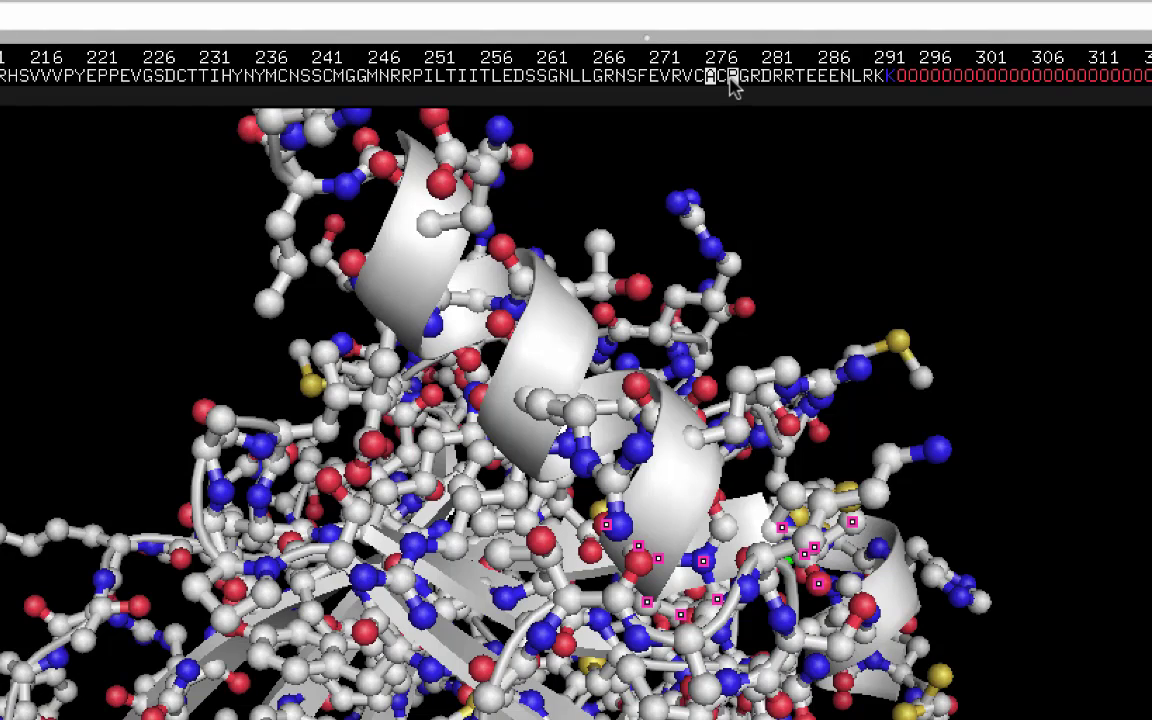
pyautogui.moveTo(733, 88); pyautogui.dragTo(712, 75)
pyautogui.click(713, 77)
pyautogui.click(713, 78)
pyautogui.click(711, 79)
pyautogui.click(700, 78)
pyautogui.moveTo(701, 80); pyautogui.dragTo(0, 80)
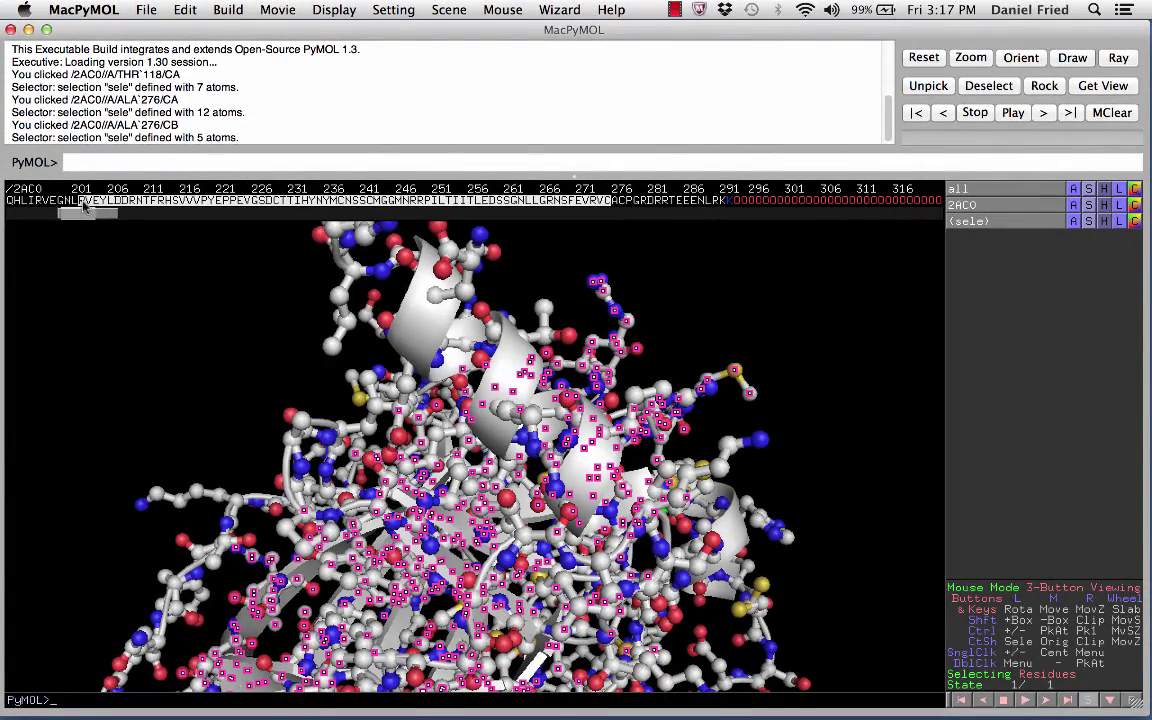
pyautogui.moveTo(94, 213); pyautogui.dragTo(47, 213)
pyautogui.moveTo(738, 198); pyautogui.dragTo(47, 203)
pyautogui.rightClick(67, 202)
pyautogui.click(48, 195)
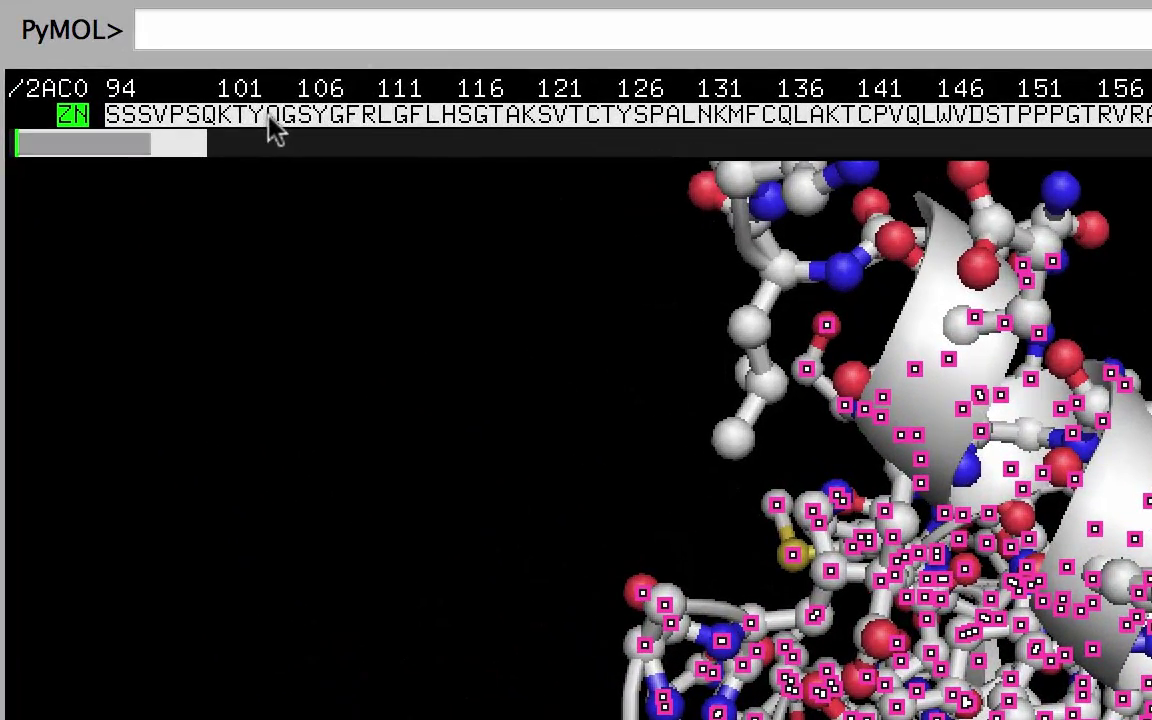
pyautogui.rightClick(124, 207)
pyautogui.moveTo(288, 300)
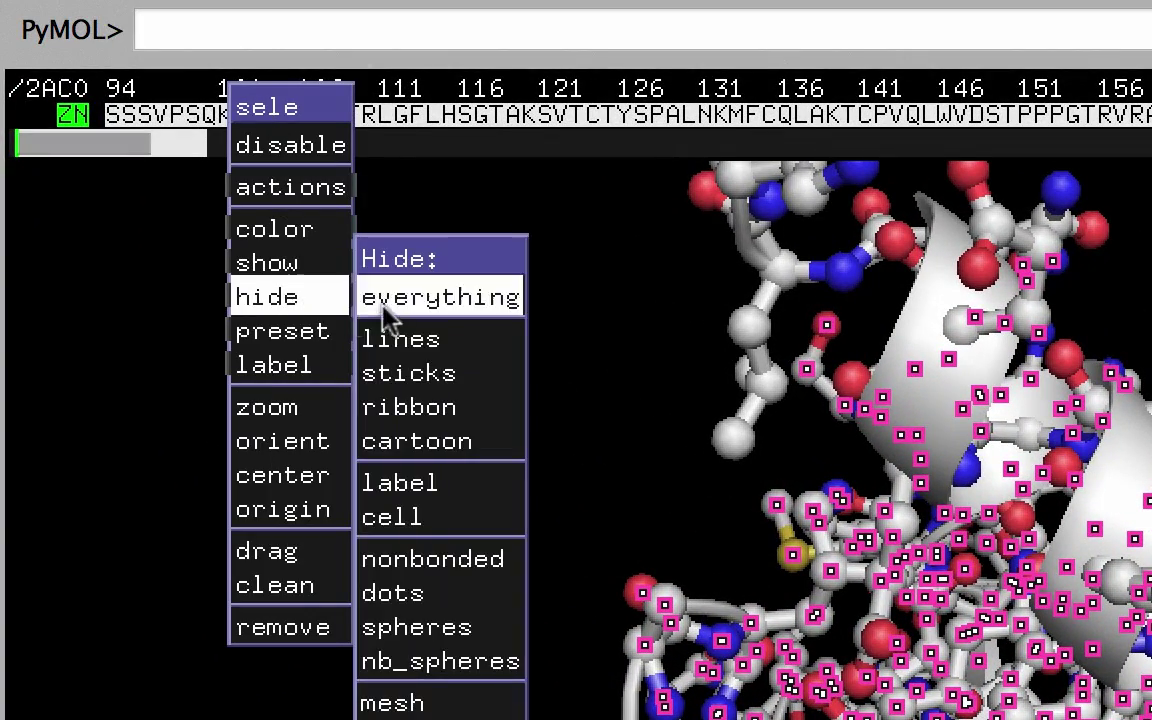
pyautogui.click(398, 298)
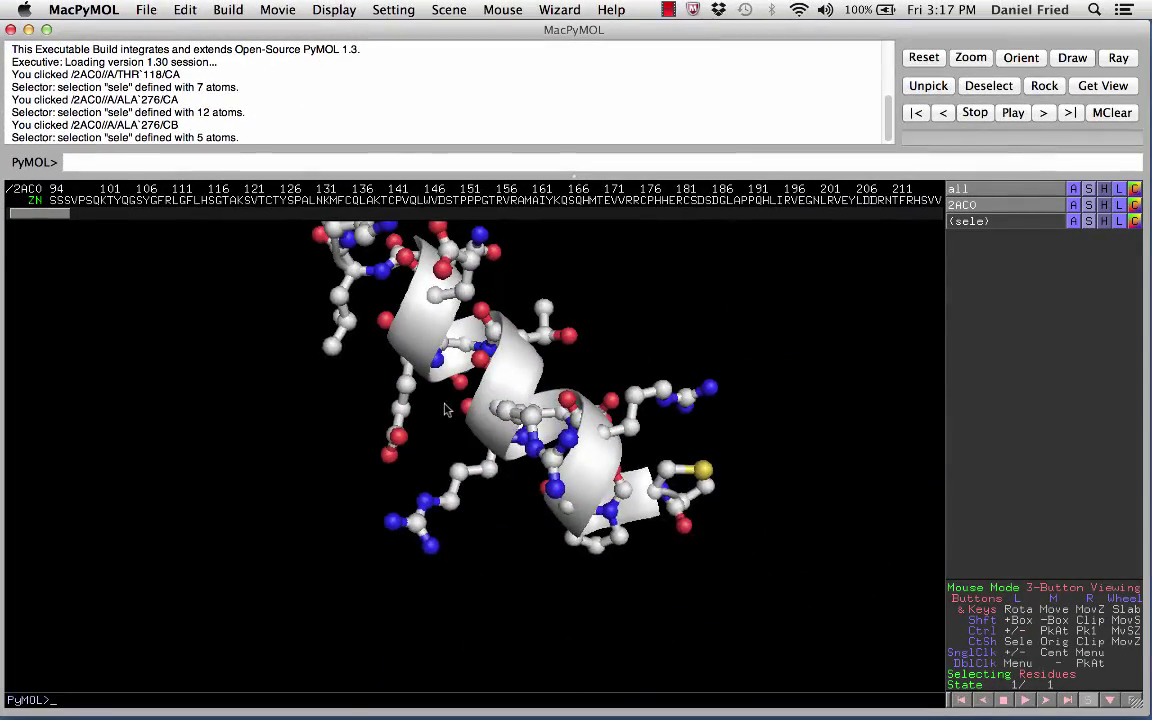
# - Set the cartoon transparency to 40%
pyautogui.moveTo(442, 406); pyautogui.dragTo(690, 399)
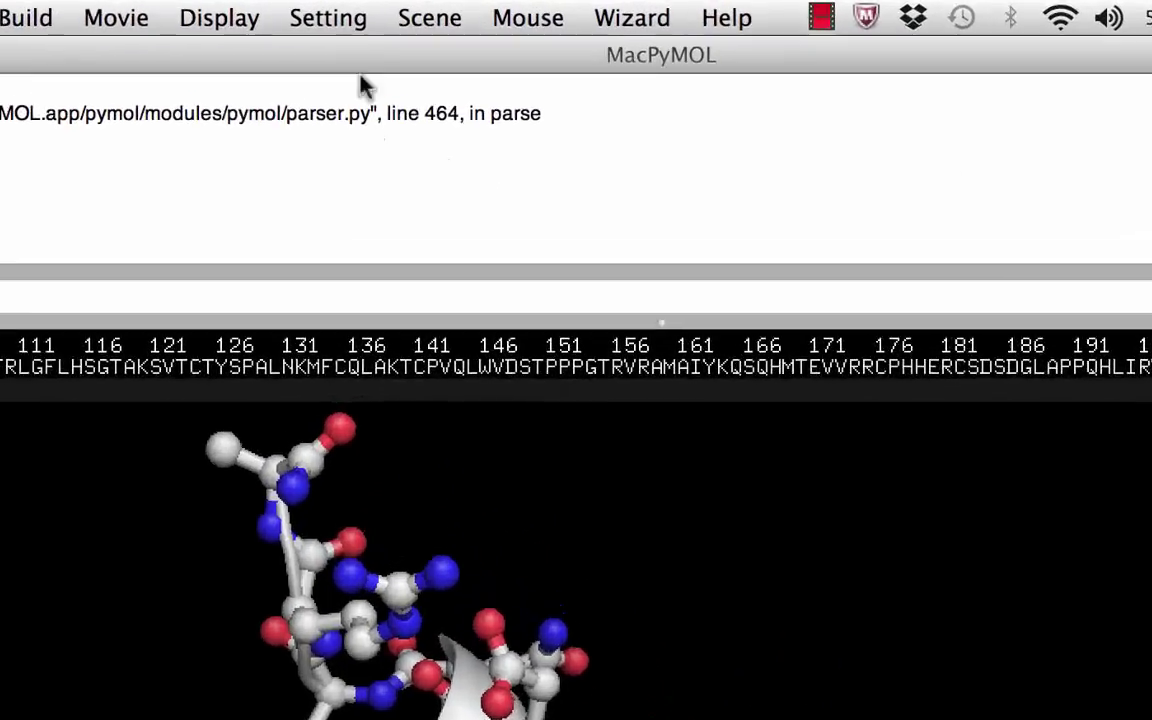
pyautogui.click(400, 9)
pyautogui.moveTo(368, 305)
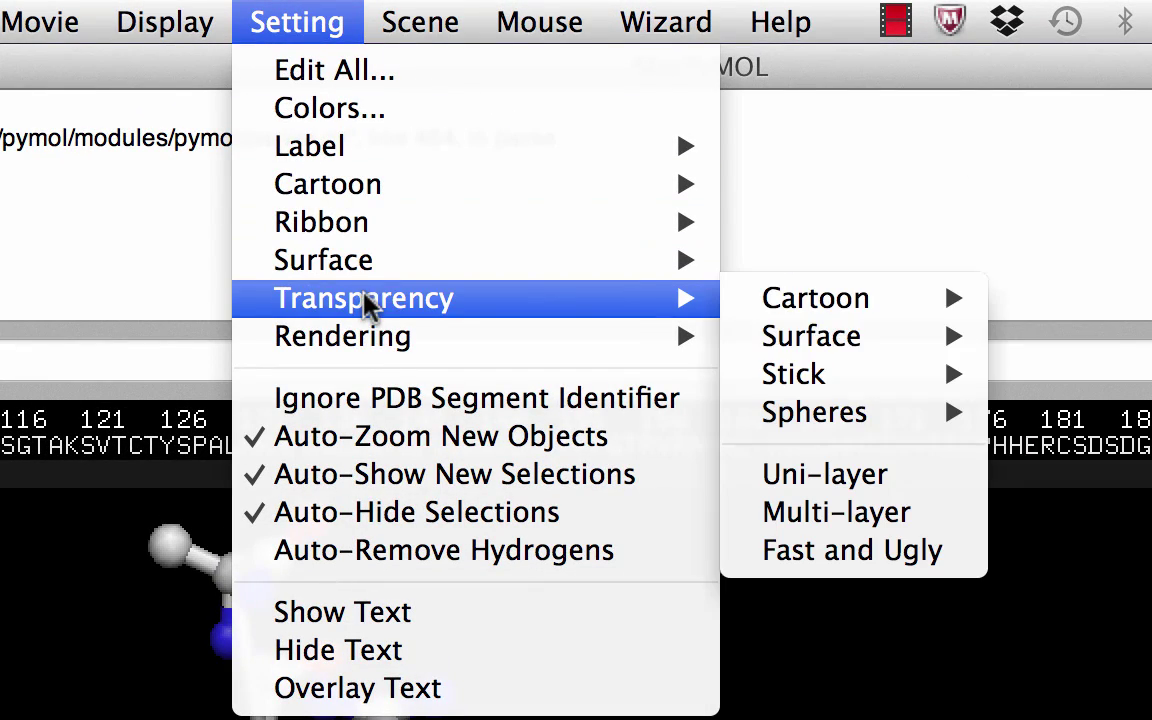
pyautogui.moveTo(885, 308)
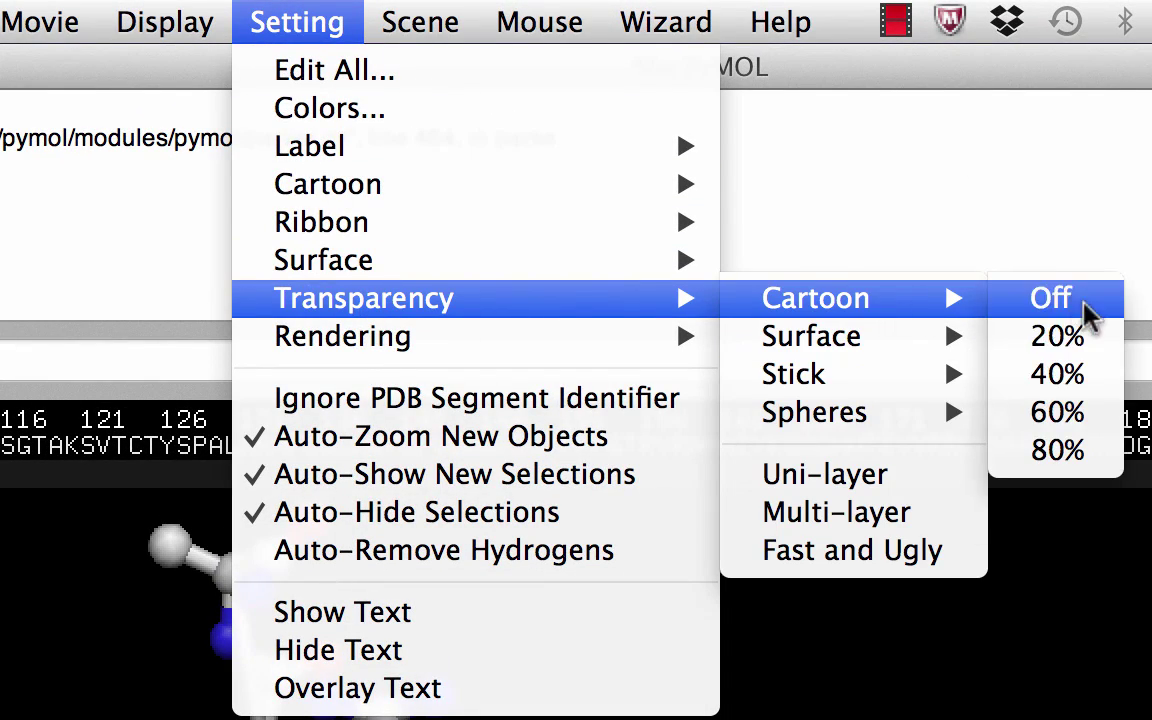
pyautogui.click(1093, 383)
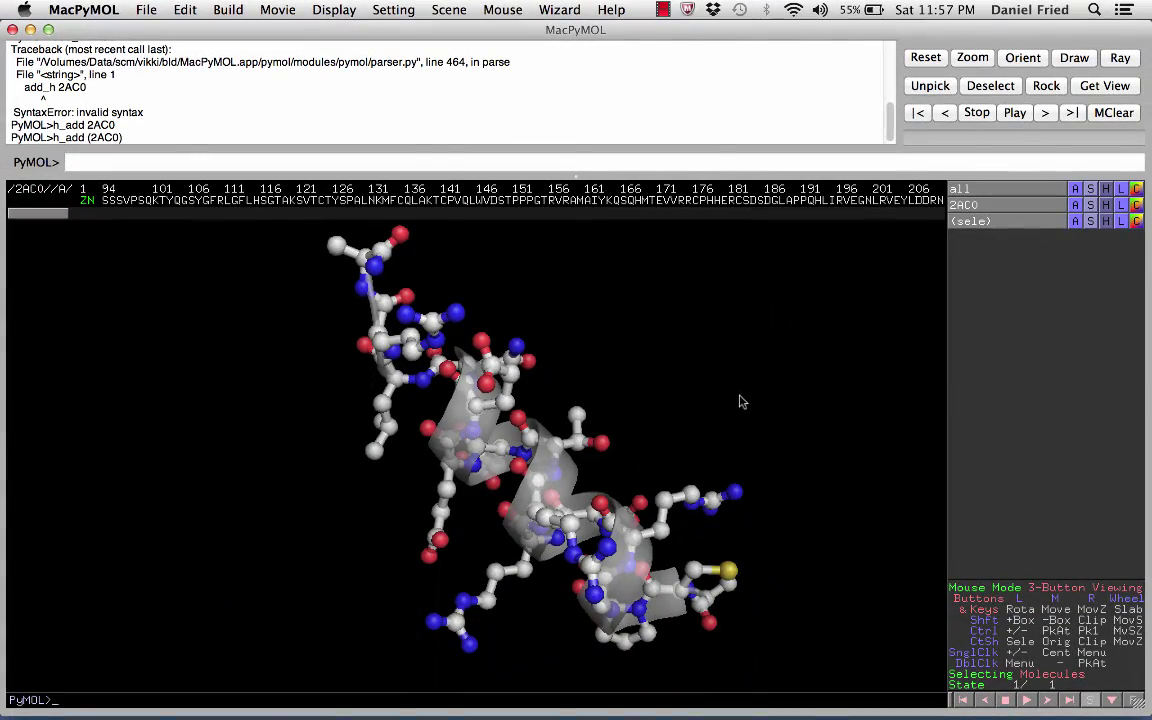
# - Add hydrogens to the structure by running the command h_add (2AC0)
pyautogui.moveTo(645, 317); pyautogui.dragTo(658, 543, button='right')
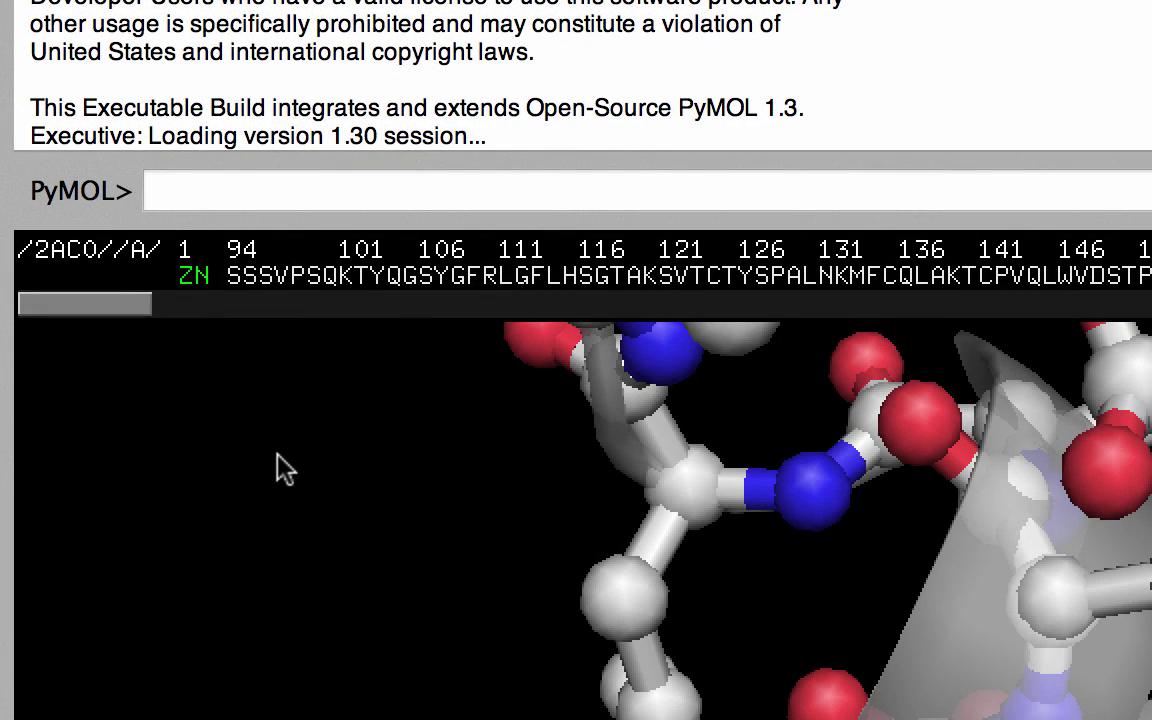
pyautogui.press('super+v')
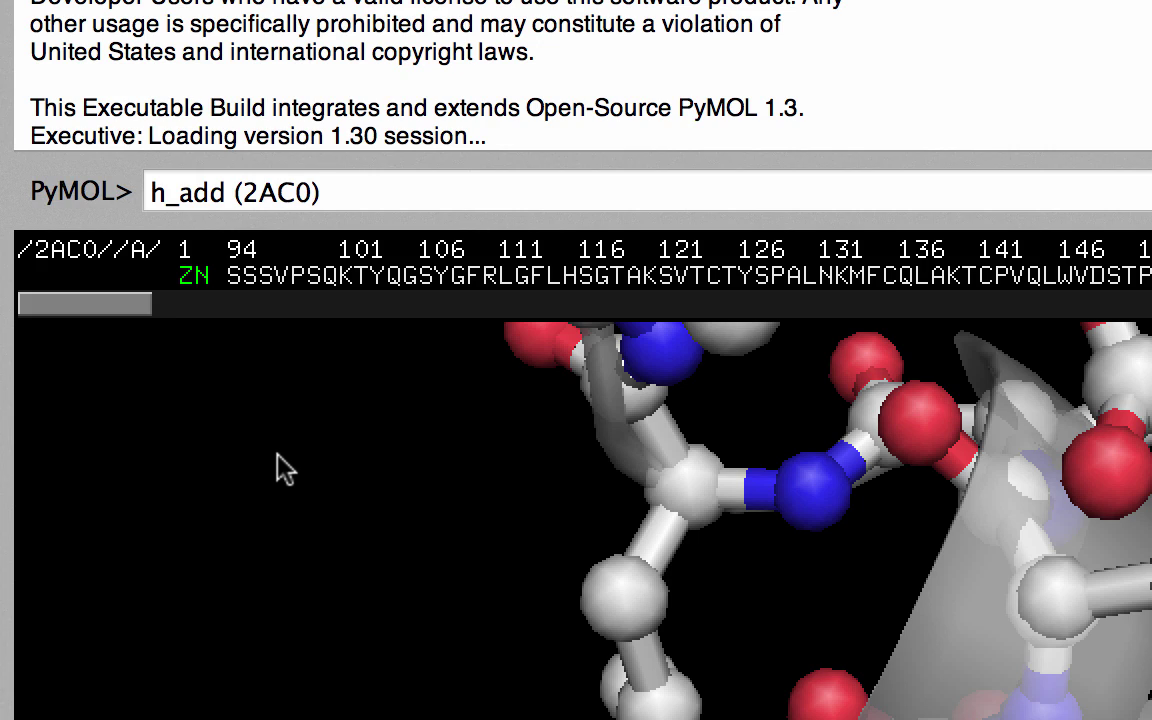
pyautogui.press('Return')
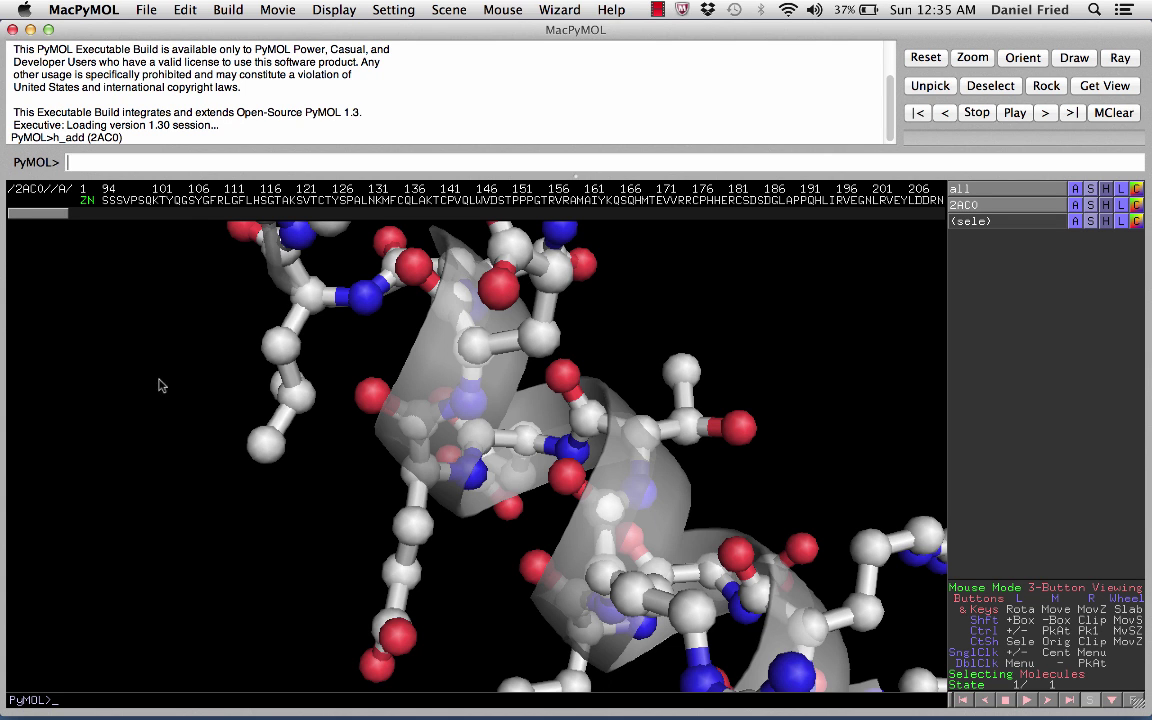
# - Switch selecting to residues, select the helix residues from Ala276 to the final lysine in the sequence, and show them as sticks
pyautogui.moveTo(206, 479); pyautogui.dragTo(182, 250, button='right')
pyautogui.moveTo(40, 215); pyautogui.dragTo(107, 231)
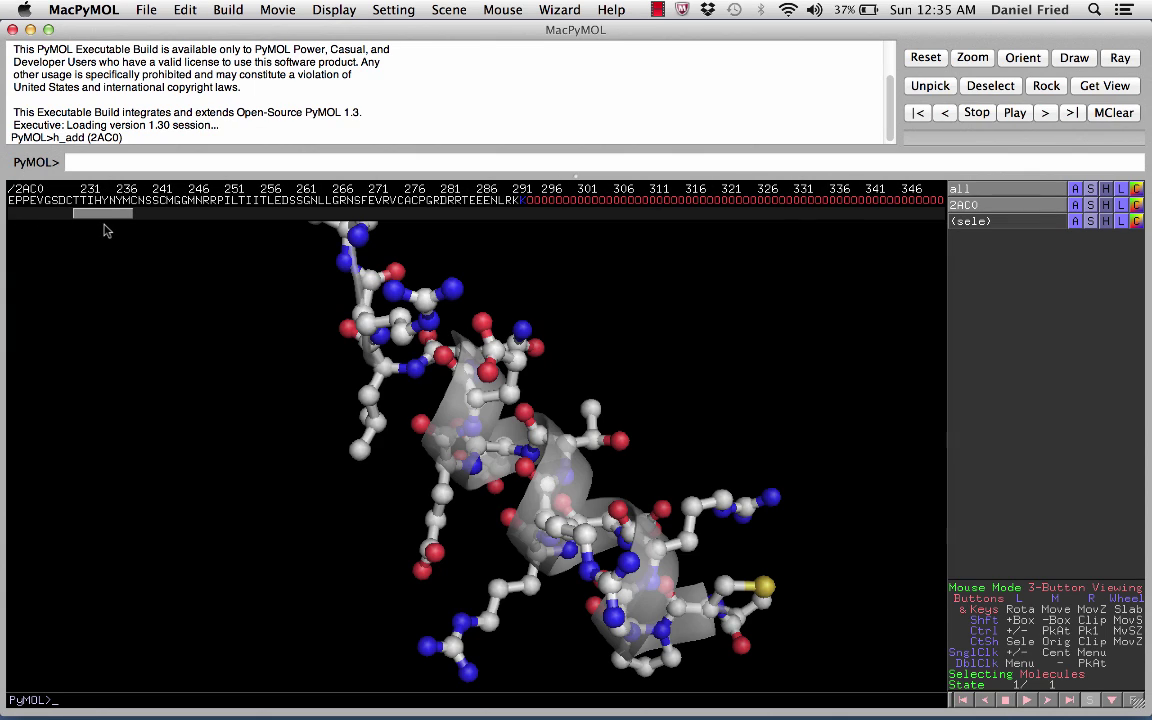
pyautogui.click(1060, 676)
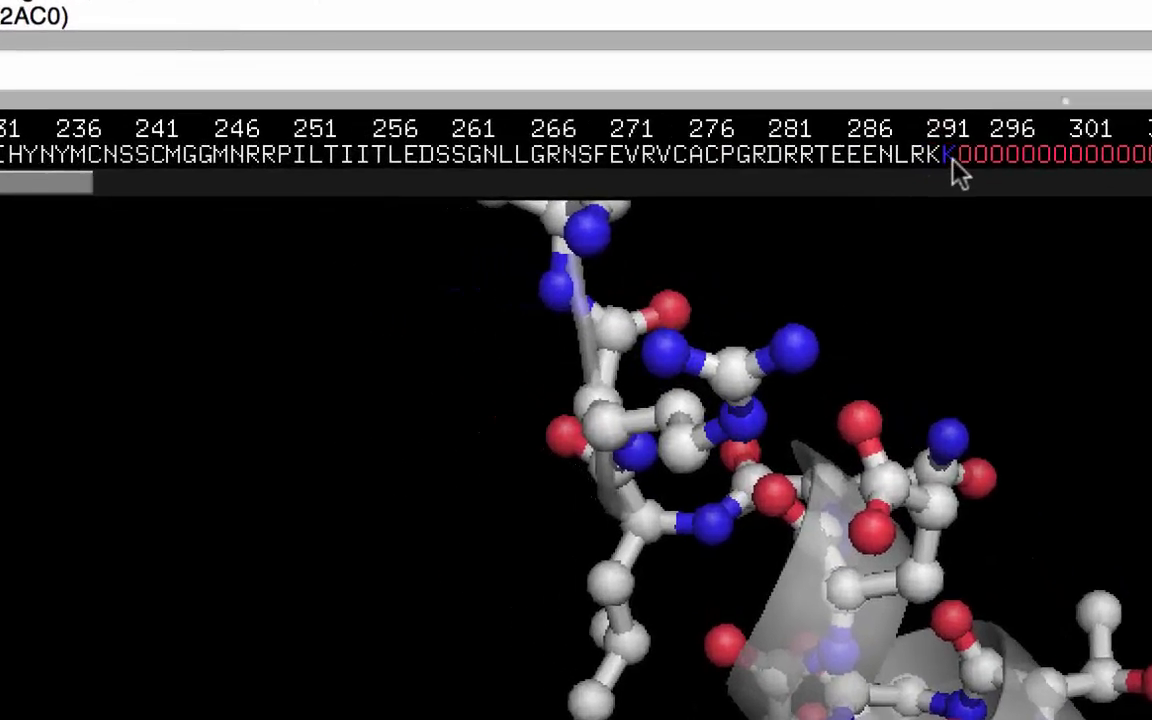
pyautogui.click(522, 201)
pyautogui.moveTo(962, 170); pyautogui.dragTo(735, 217)
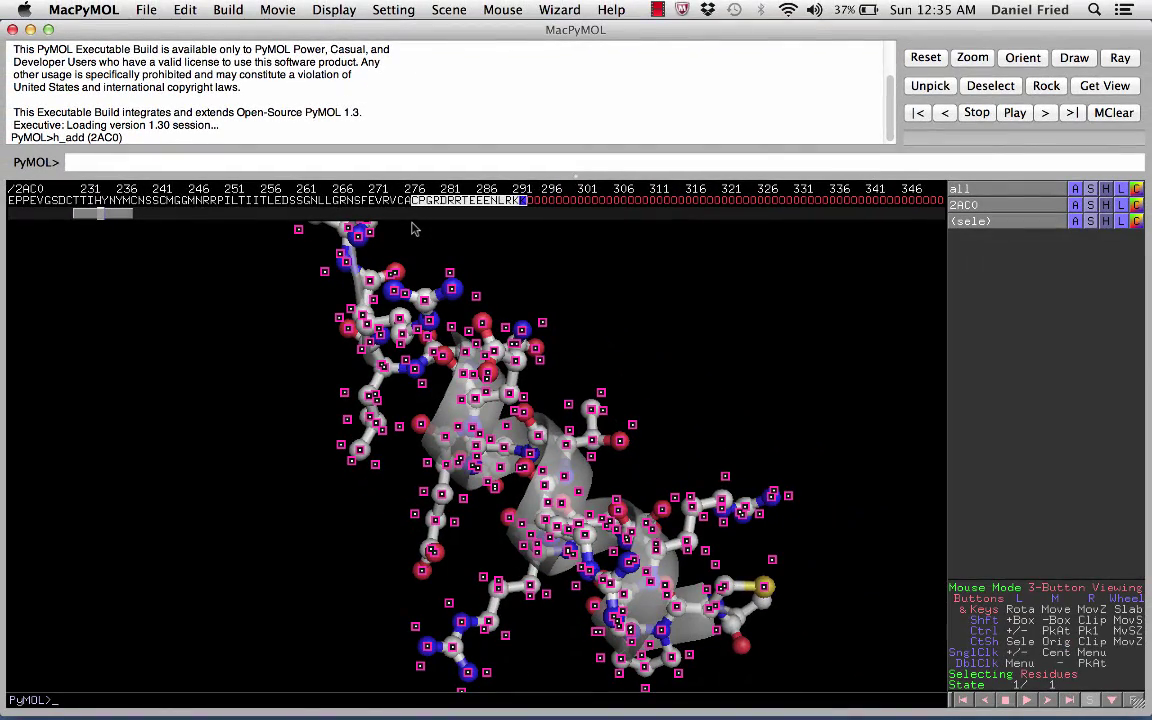
pyautogui.rightClick(418, 200)
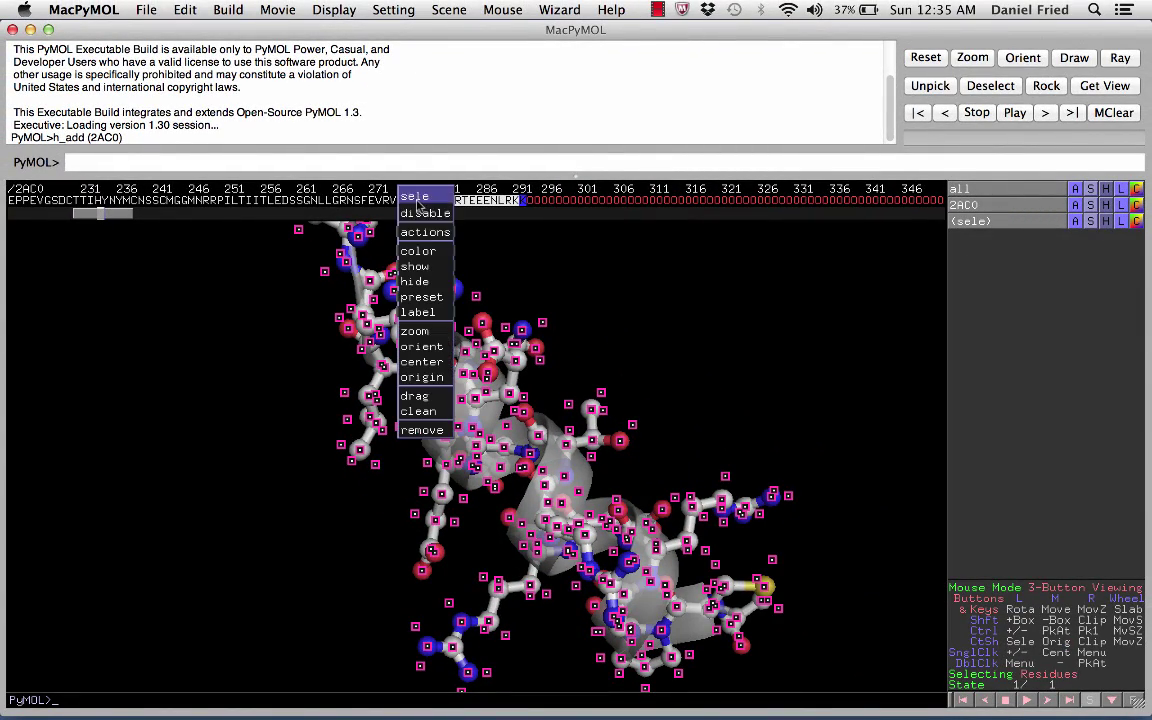
pyautogui.moveTo(419, 265)
pyautogui.click(492, 300)
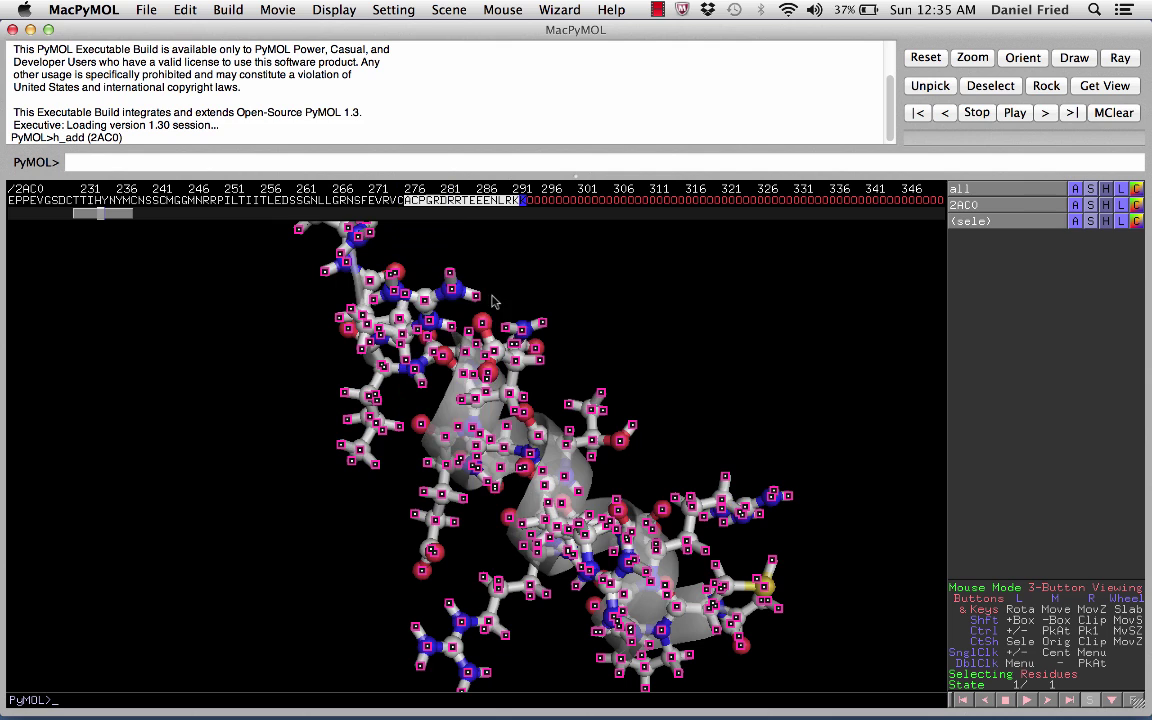
# - Show the selected helix residues as spheres as well, so the added hydrogens get balls
pyautogui.rightClick(456, 206)
pyautogui.moveTo(451, 264)
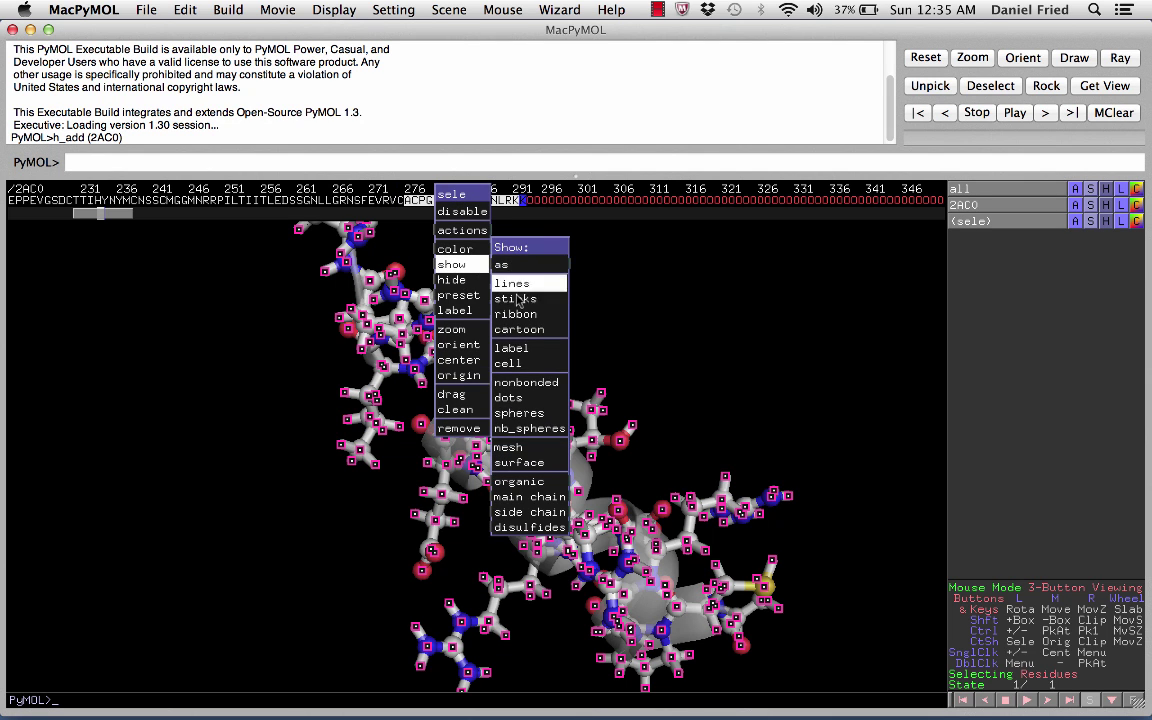
pyautogui.click(518, 413)
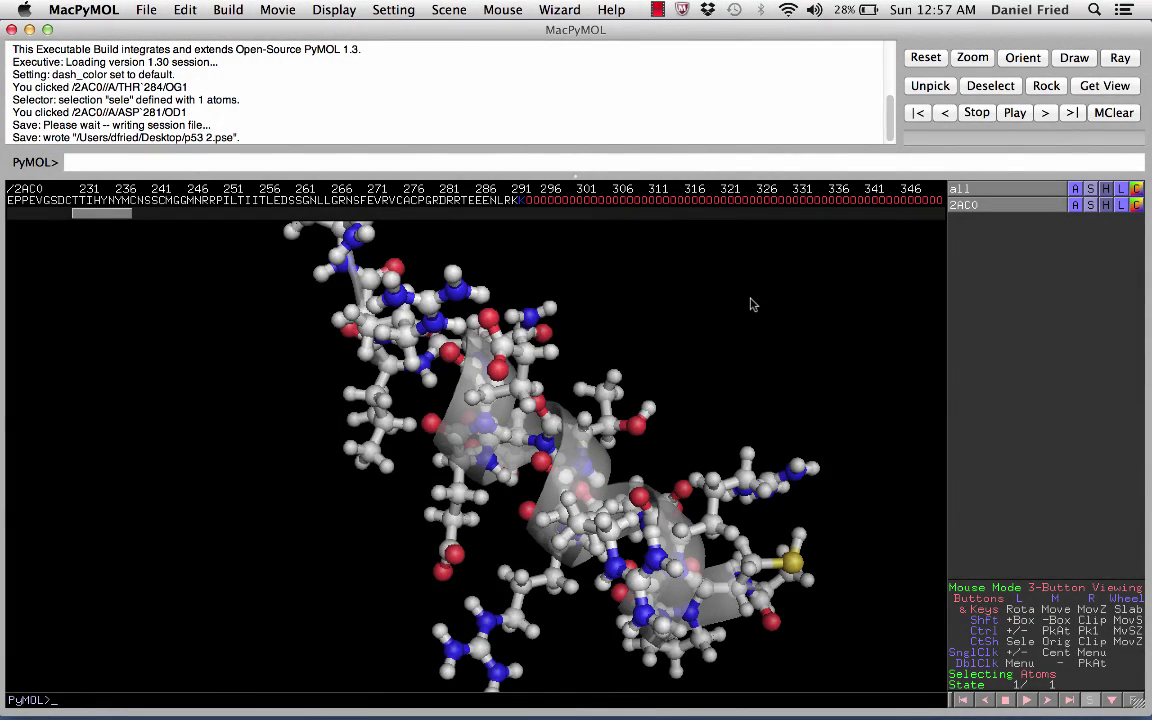
# - Start the Measurement wizard and measure the distance from the Glu287 amide hydrogen (H02) to the Arg283 carbonyl oxygen
pyautogui.moveTo(752, 309); pyautogui.dragTo(779, 492, button='right')
pyautogui.moveTo(859, 299); pyautogui.dragTo(679, 405)
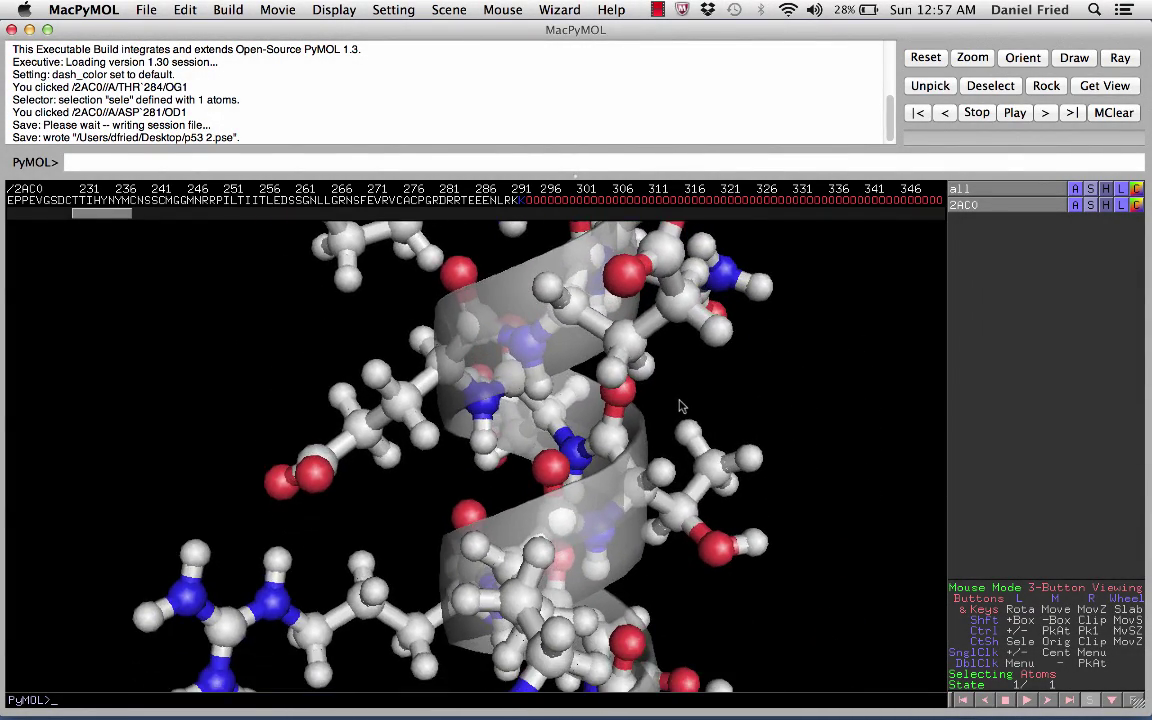
pyautogui.moveTo(680, 401); pyautogui.dragTo(660, 408, button='middle')
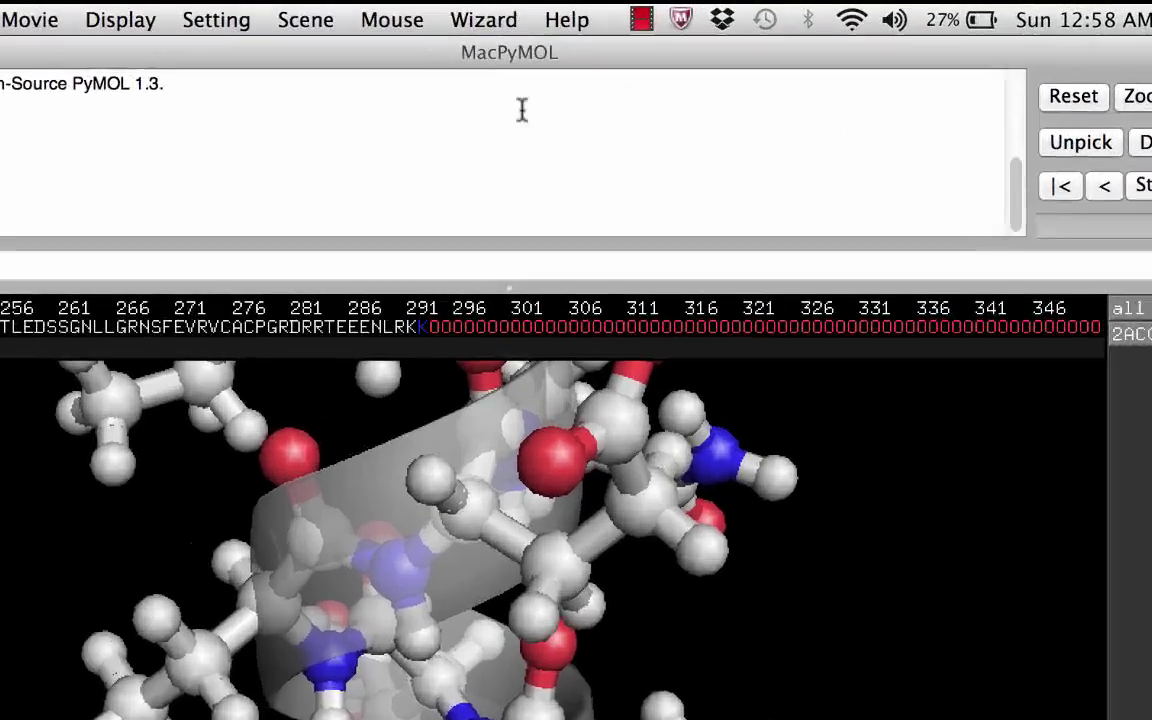
pyautogui.click(558, 9)
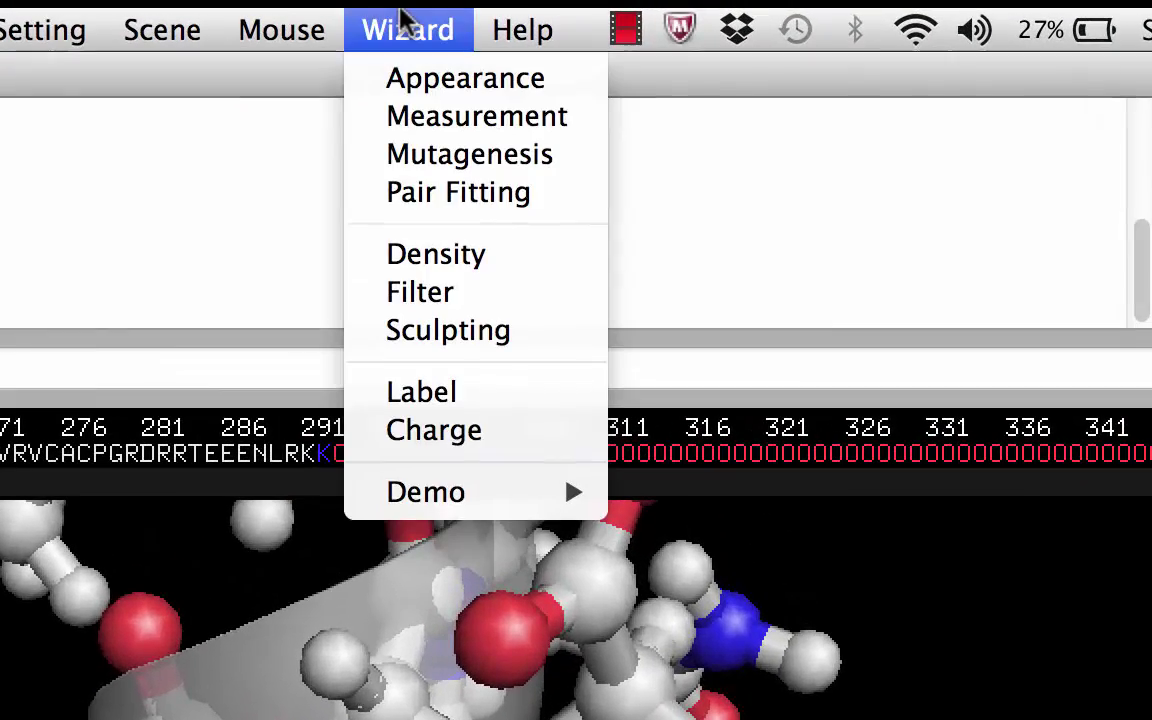
pyautogui.click(418, 118)
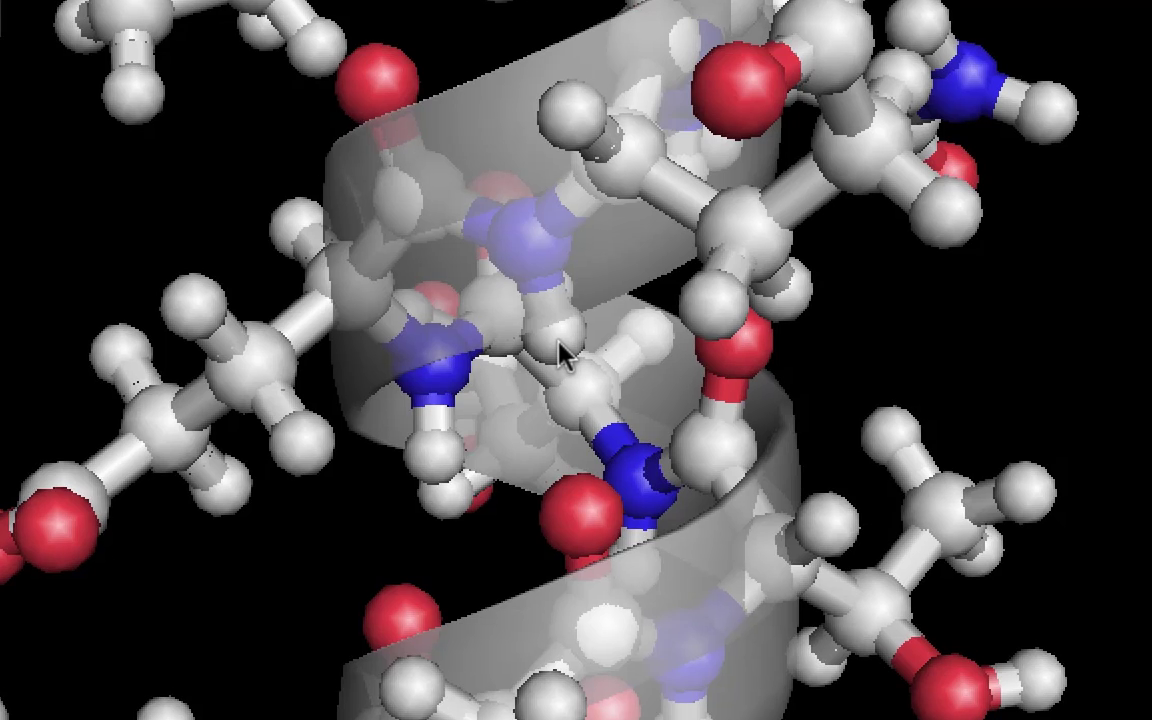
pyautogui.click(556, 334)
pyautogui.click(574, 524)
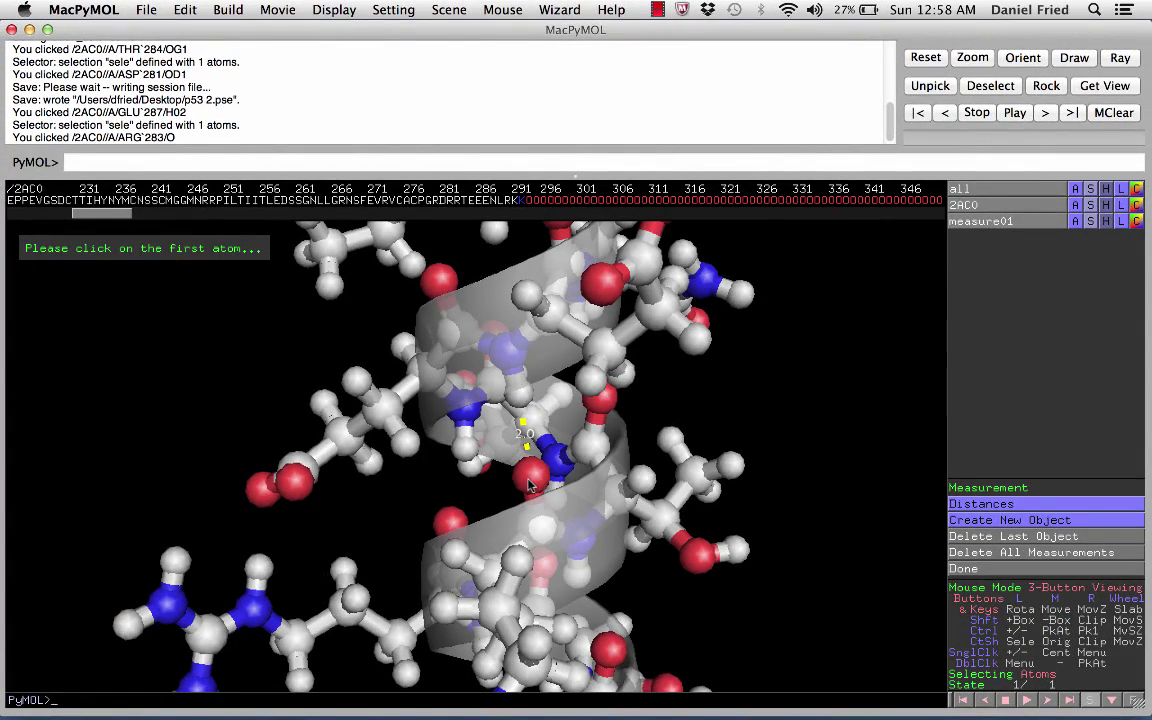
pyautogui.moveTo(687, 374); pyautogui.dragTo(672, 486, button='right')
pyautogui.moveTo(744, 397); pyautogui.dragTo(674, 391, button='middle')
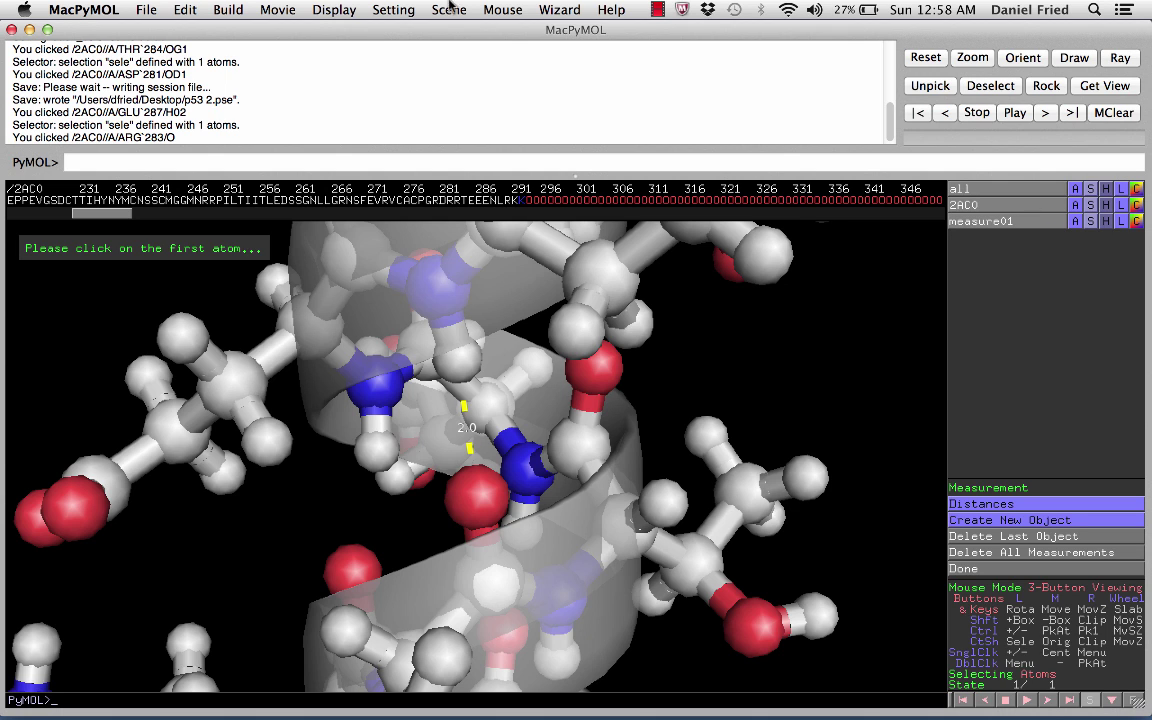
# - Set dash_color to magenta in the full settings list and close it
pyautogui.click(370, 8)
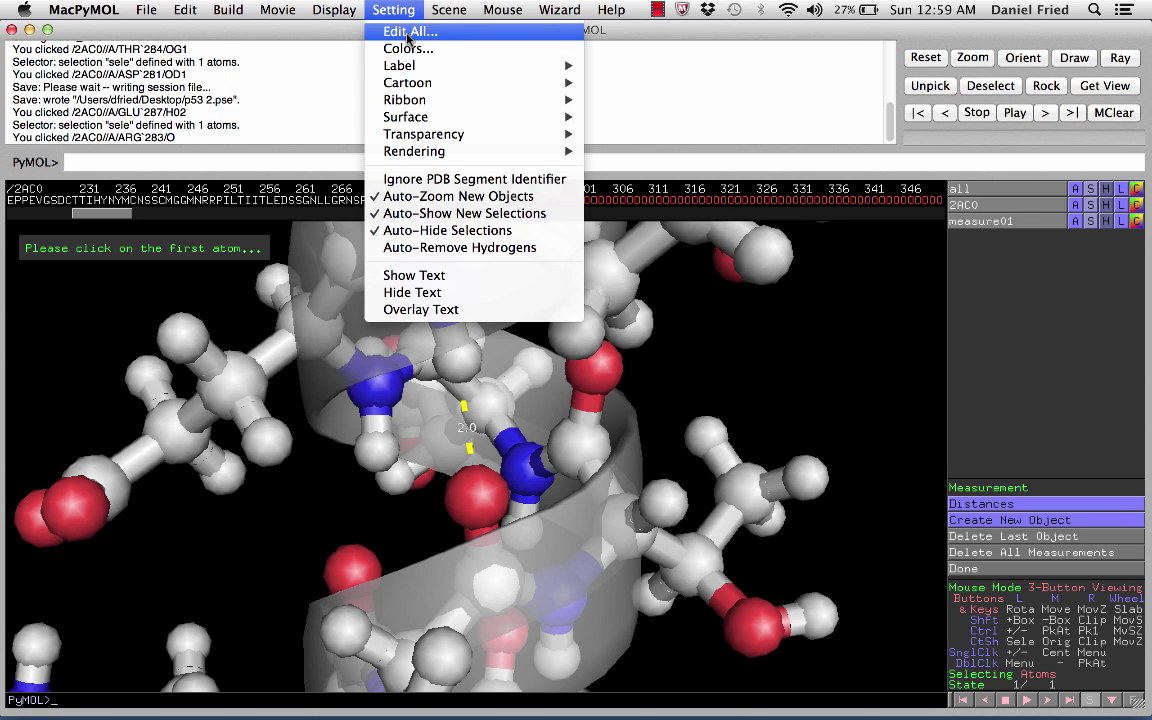
pyautogui.click(410, 32)
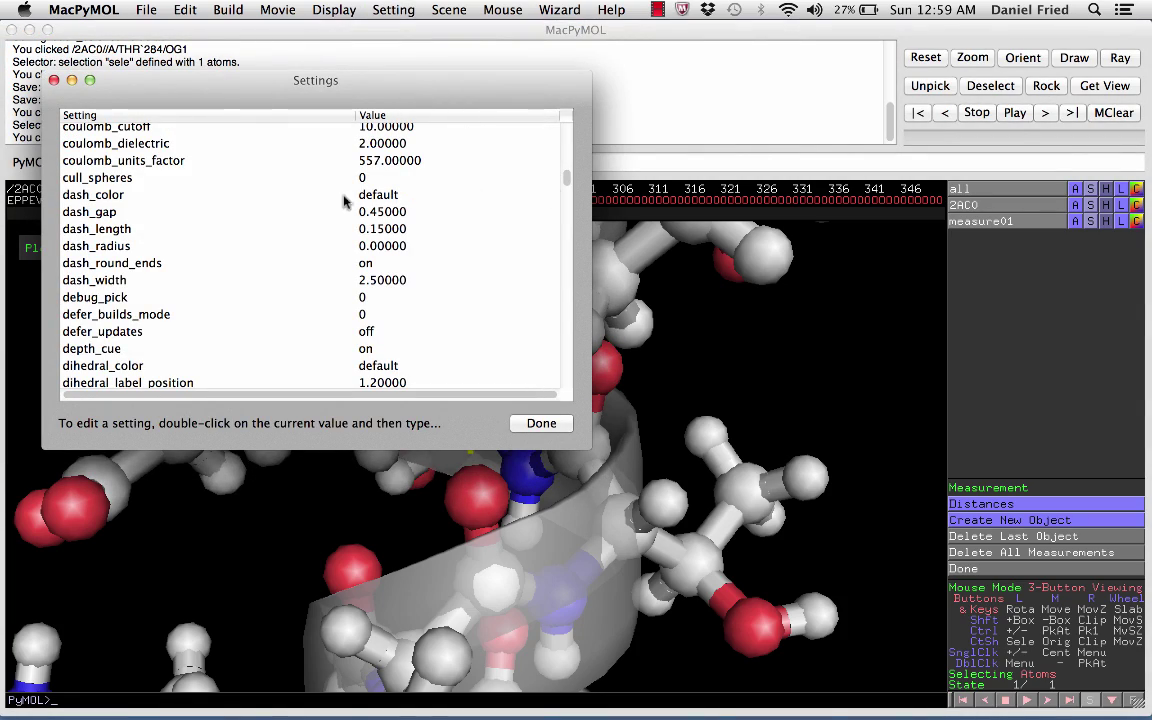
pyautogui.click(124, 194)
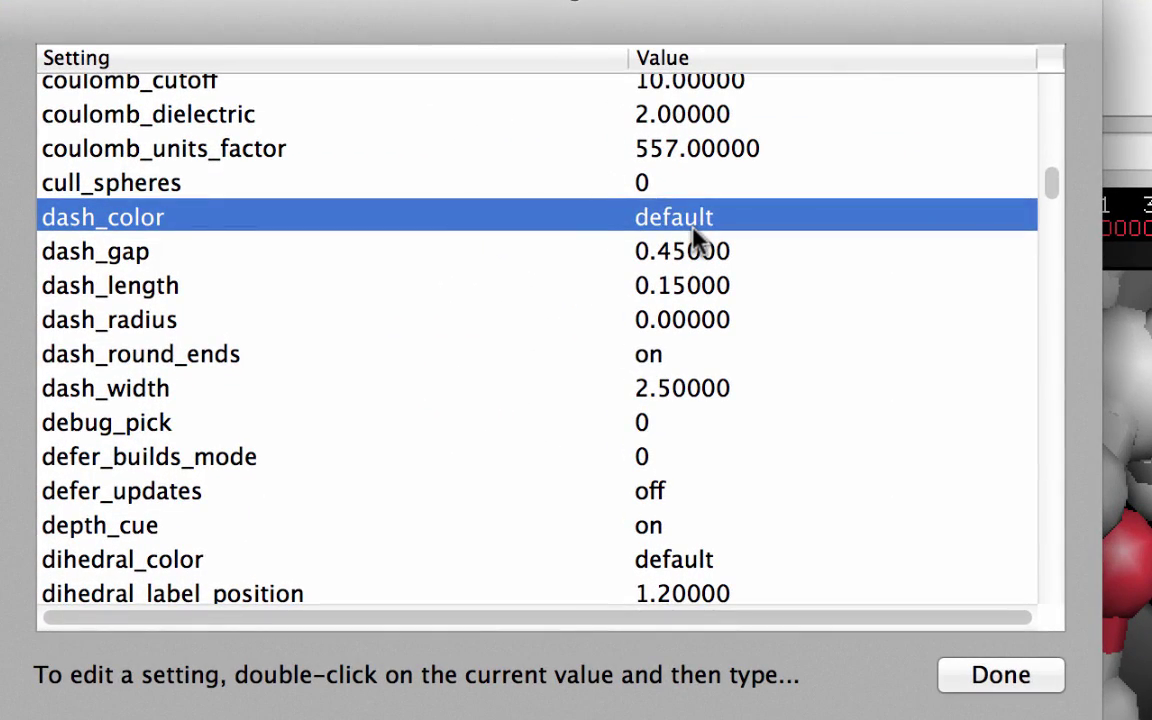
pyautogui.doubleClick(388, 199)
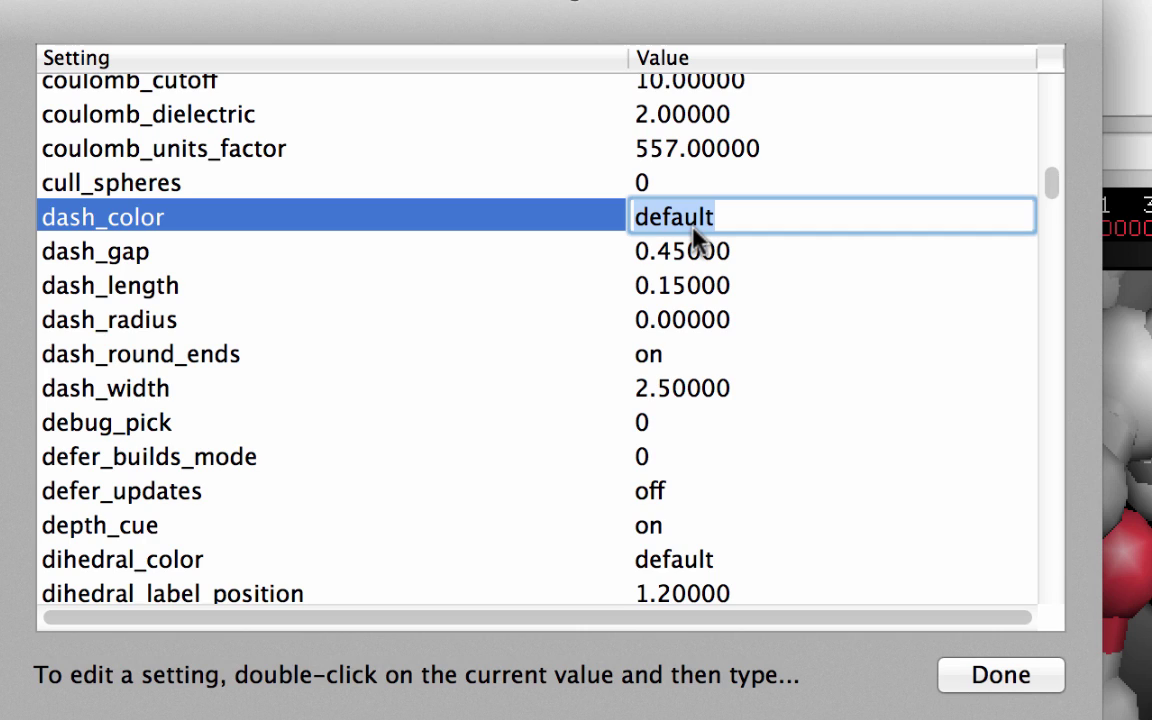
pyautogui.write('magenta')
pyautogui.press('Return')
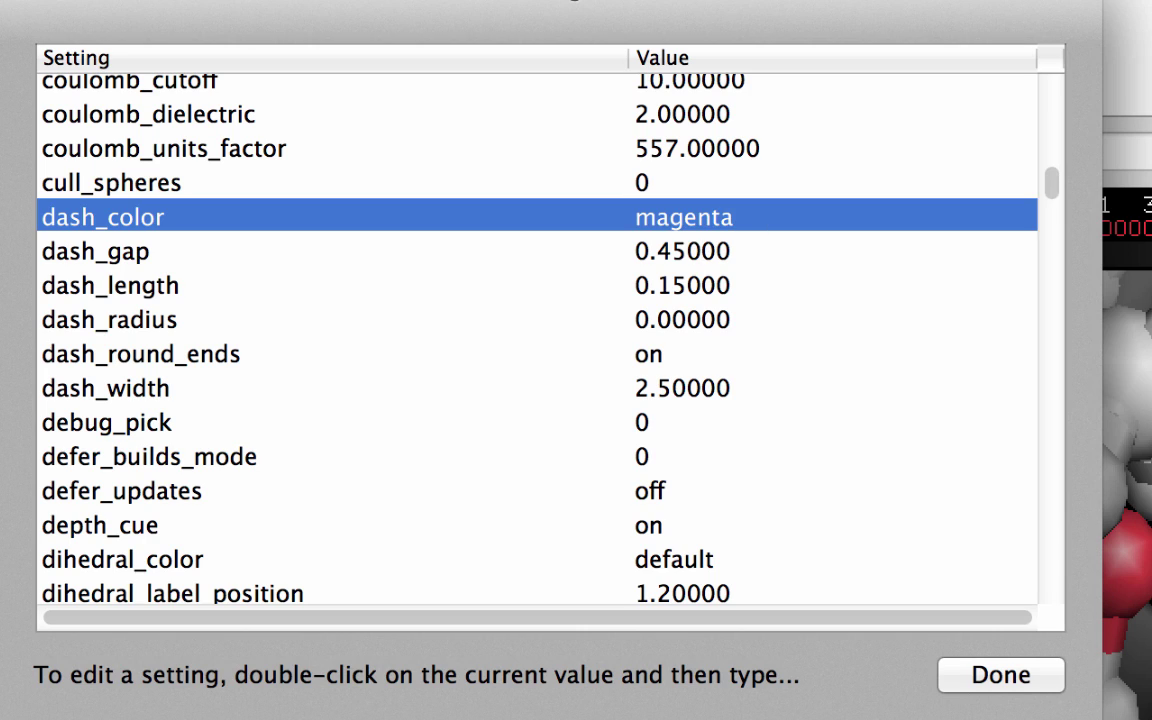
pyautogui.click(1020, 678)
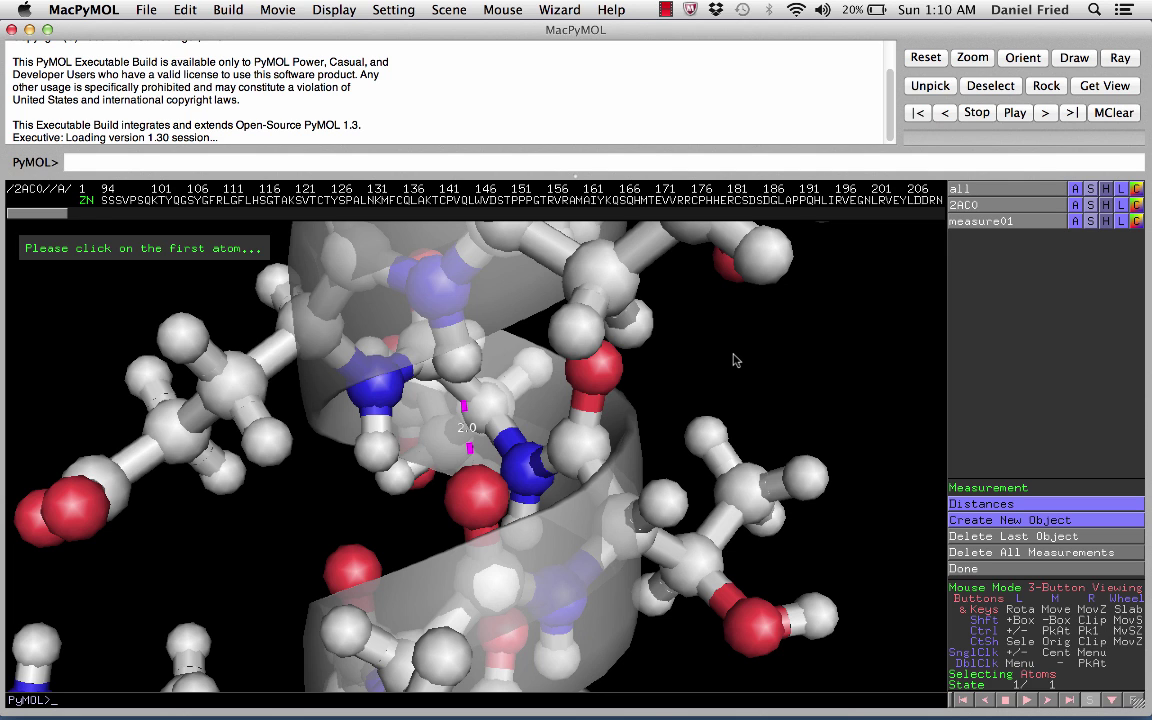
# - Measure the hydrogen bonds from Glu286 H02 to the Arg282 oxygen and from Glu285 H02 to the Asp281 oxygen
pyautogui.moveTo(456, 407); pyautogui.dragTo(604, 343, button='middle')
pyautogui.moveTo(516, 387); pyautogui.dragTo(567, 386)
pyautogui.moveTo(371, 432)
pyautogui.mouseDown()
pyautogui.moveTo(457, 452)
pyautogui.moveTo(477, 397)
pyautogui.moveTo(326, 349)
pyautogui.mouseUp()
pyautogui.click(433, 316)
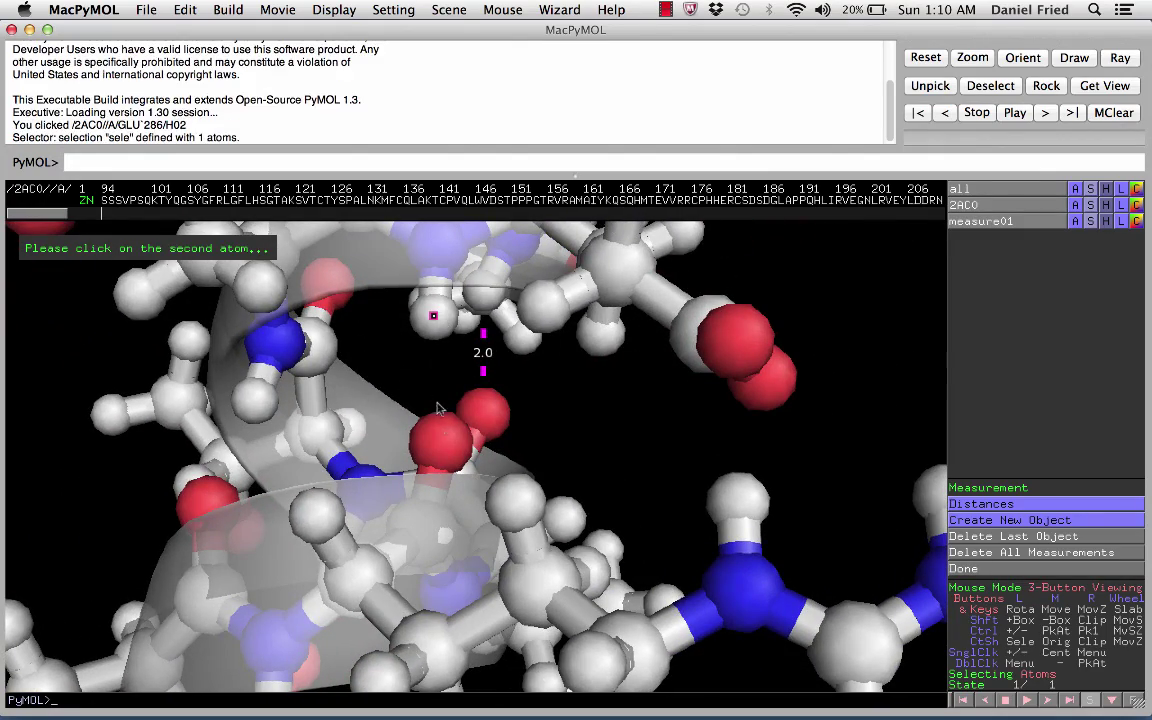
pyautogui.click(446, 443)
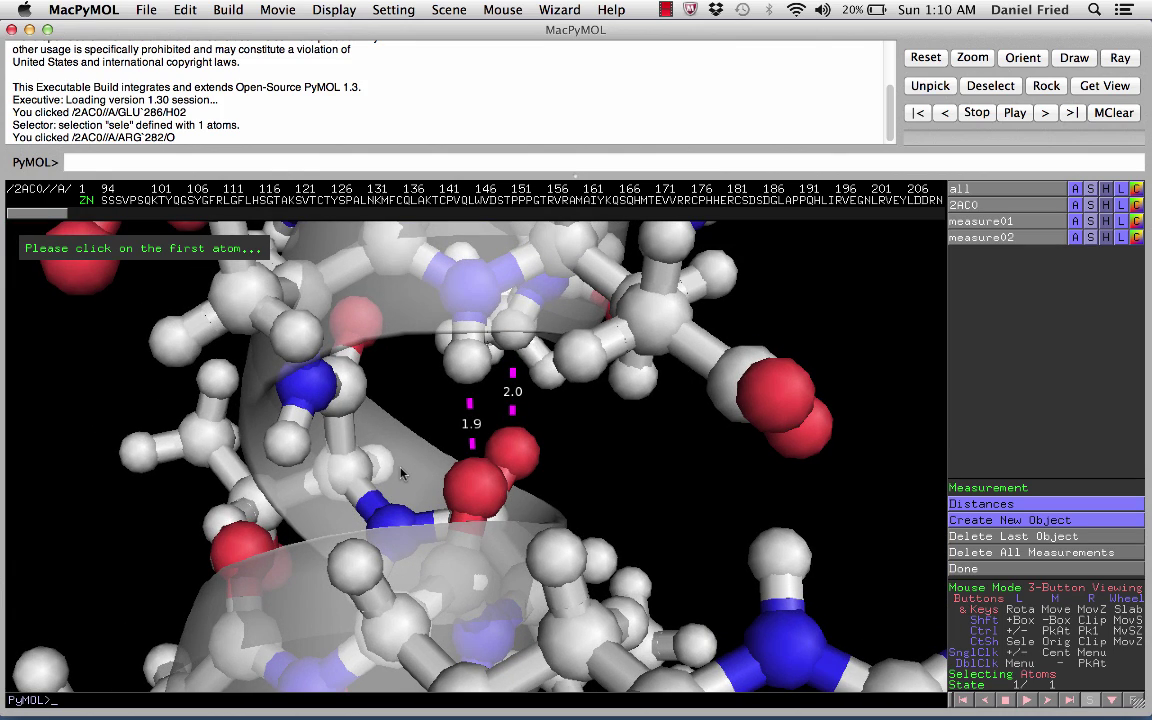
pyautogui.moveTo(352, 465); pyautogui.dragTo(454, 388)
pyautogui.click(449, 374)
pyautogui.click(450, 506)
# - Measure the next two backbone hydrogen bonds along the helix, the second one ending at the Gly279 carbonyl oxygen
pyautogui.moveTo(273, 450); pyautogui.dragTo(346, 384)
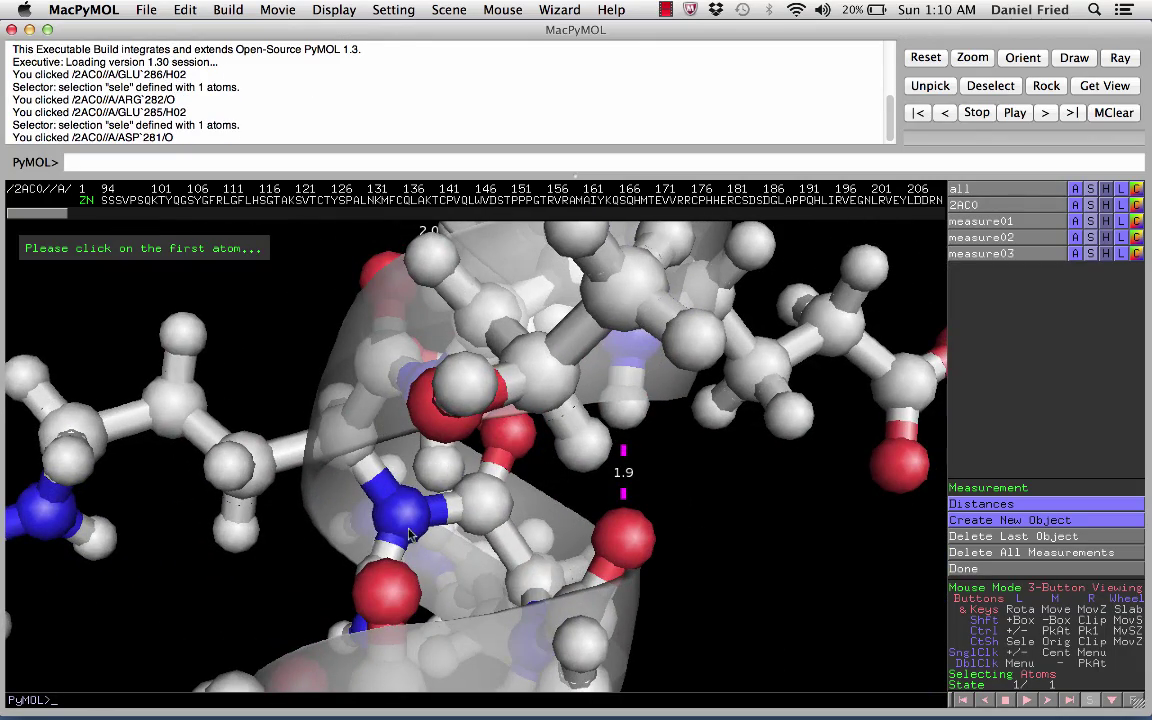
pyautogui.click(438, 466)
pyautogui.click(388, 593)
pyautogui.moveTo(388, 593); pyautogui.dragTo(540, 358)
pyautogui.click(540, 358)
pyautogui.click(535, 512)
# - Measure the hydrogen bonds from Arg282 H02 to the Pro278 oxygen and from Asp281 H02 to the Cys277 oxygen
pyautogui.moveTo(370, 470); pyautogui.dragTo(518, 485)
pyautogui.click(386, 404)
pyautogui.click(366, 525)
pyautogui.moveTo(366, 525)
pyautogui.mouseDown()
pyautogui.moveTo(386, 458)
pyautogui.moveTo(346, 316)
pyautogui.mouseUp()
pyautogui.click(343, 390)
pyautogui.click(307, 532)
# - Measure the hydrogen bond from Asn288 H02 to the Thr284 carbonyl oxygen at the other end of the helix
pyautogui.moveTo(270, 465); pyautogui.dragTo(430, 345)
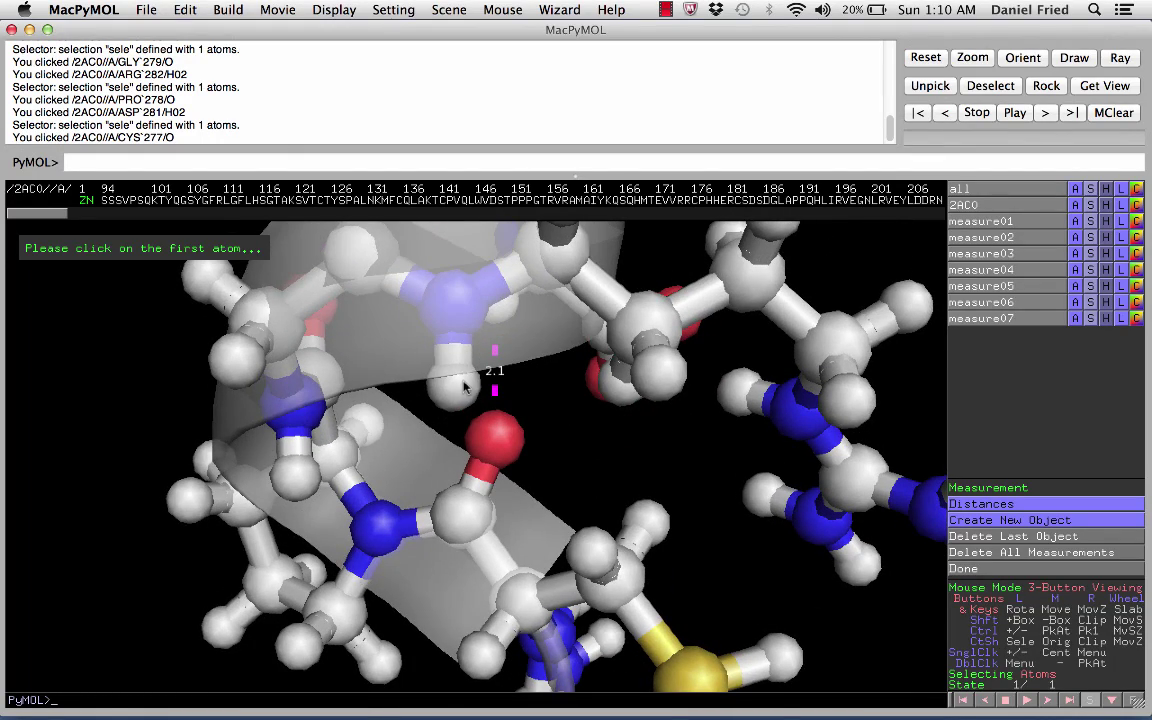
pyautogui.moveTo(452, 457); pyautogui.dragTo(432, 433)
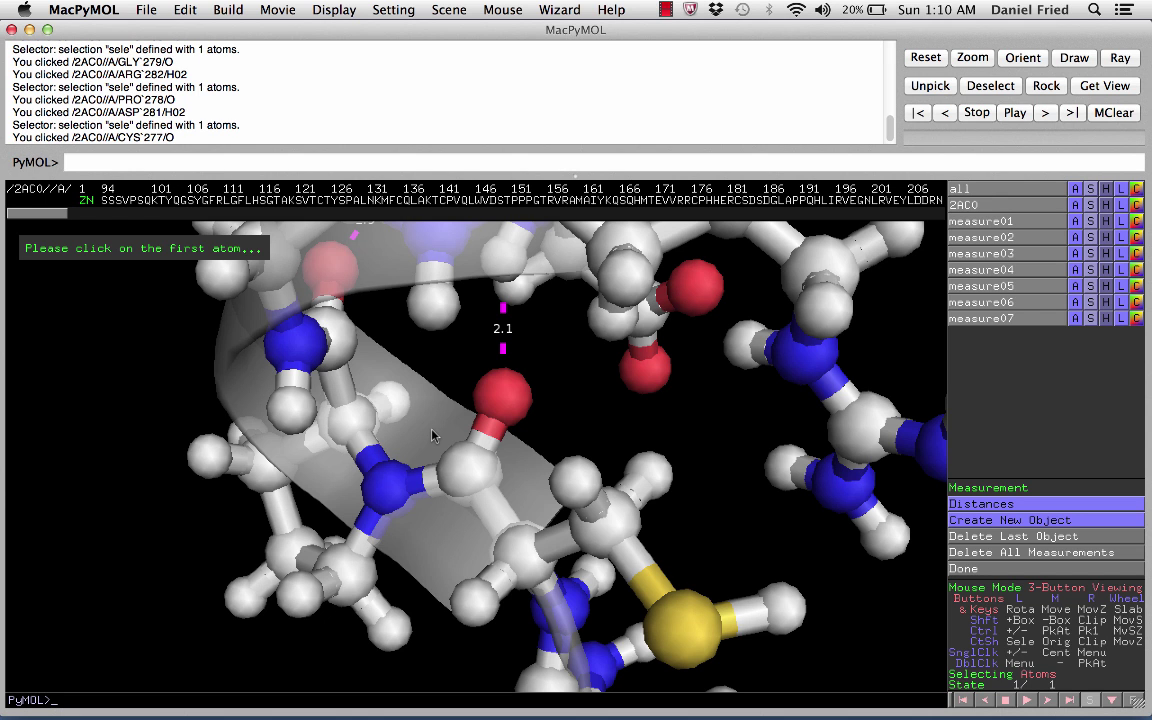
pyautogui.moveTo(470, 532); pyautogui.dragTo(410, 296, button='right')
pyautogui.moveTo(436, 306); pyautogui.dragTo(425, 620, button='middle')
pyautogui.moveTo(461, 434); pyautogui.dragTo(288, 438)
pyautogui.moveTo(594, 427); pyautogui.dragTo(565, 390)
pyautogui.moveTo(570, 400); pyautogui.dragTo(583, 536, button='right')
pyautogui.moveTo(585, 537); pyautogui.dragTo(455, 390)
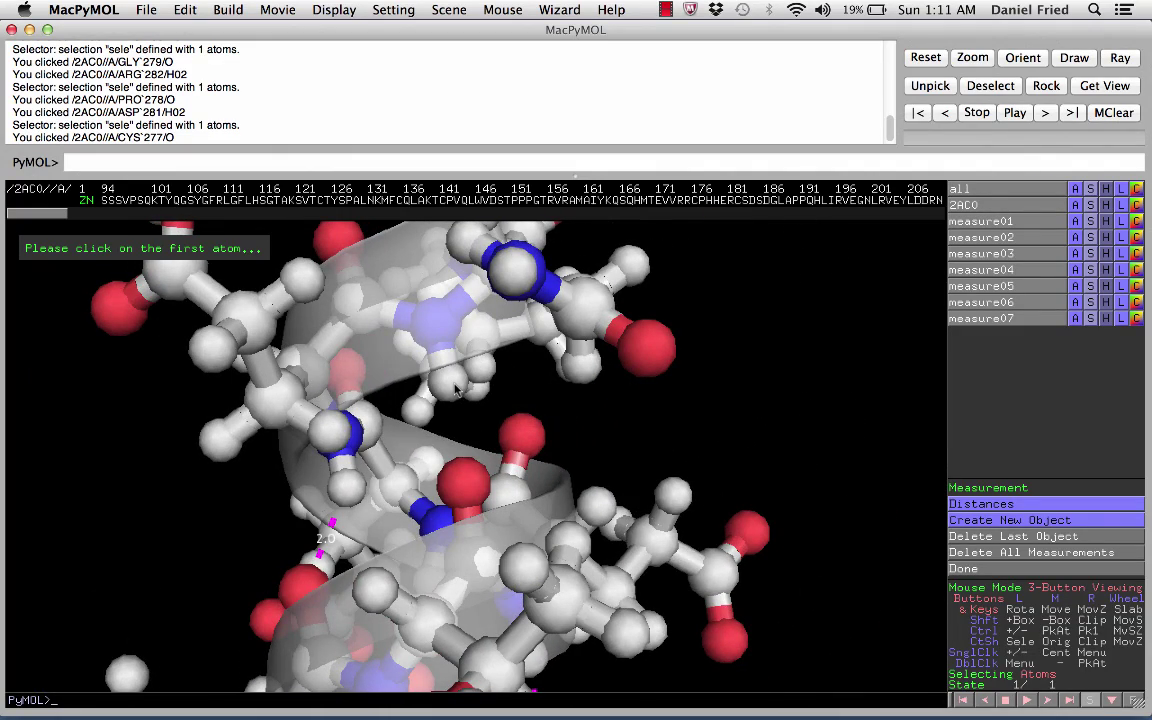
pyautogui.click(455, 388)
pyautogui.click(455, 476)
# - Measure the distance from the Glu285 carbonyl oxygen to the Leu289 amide hydrogen (H02)
pyautogui.moveTo(573, 429); pyautogui.dragTo(562, 487)
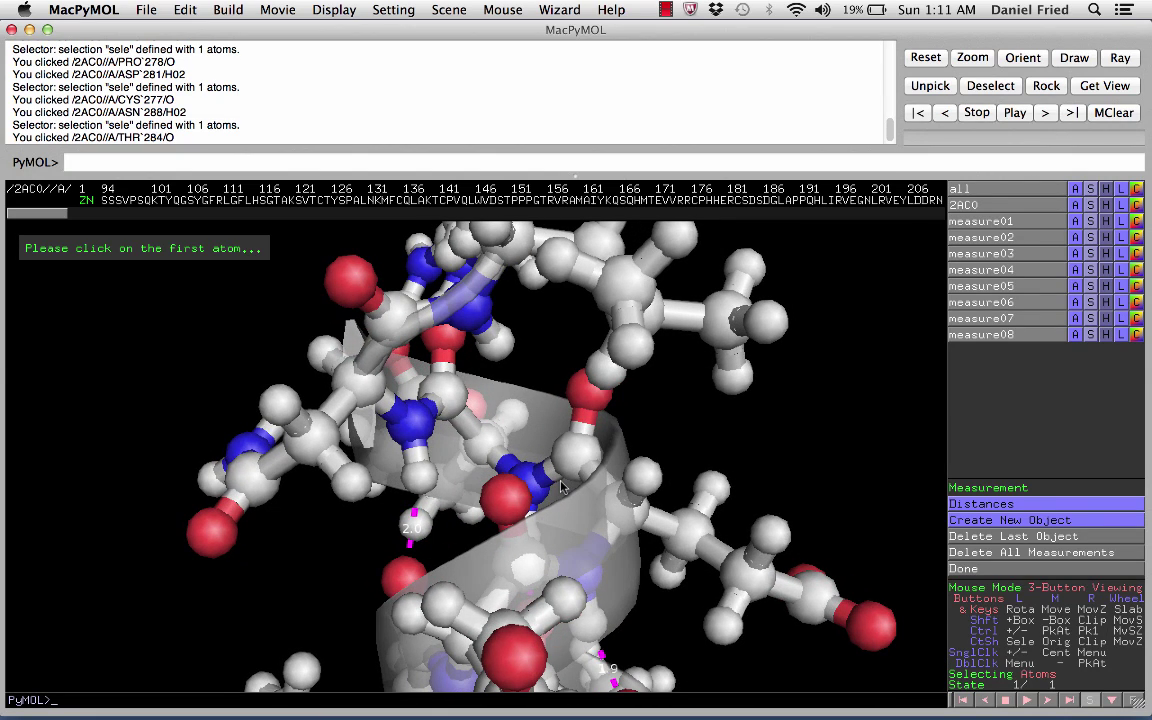
pyautogui.moveTo(562, 487); pyautogui.dragTo(589, 442)
pyautogui.click(501, 506)
pyautogui.click(507, 354)
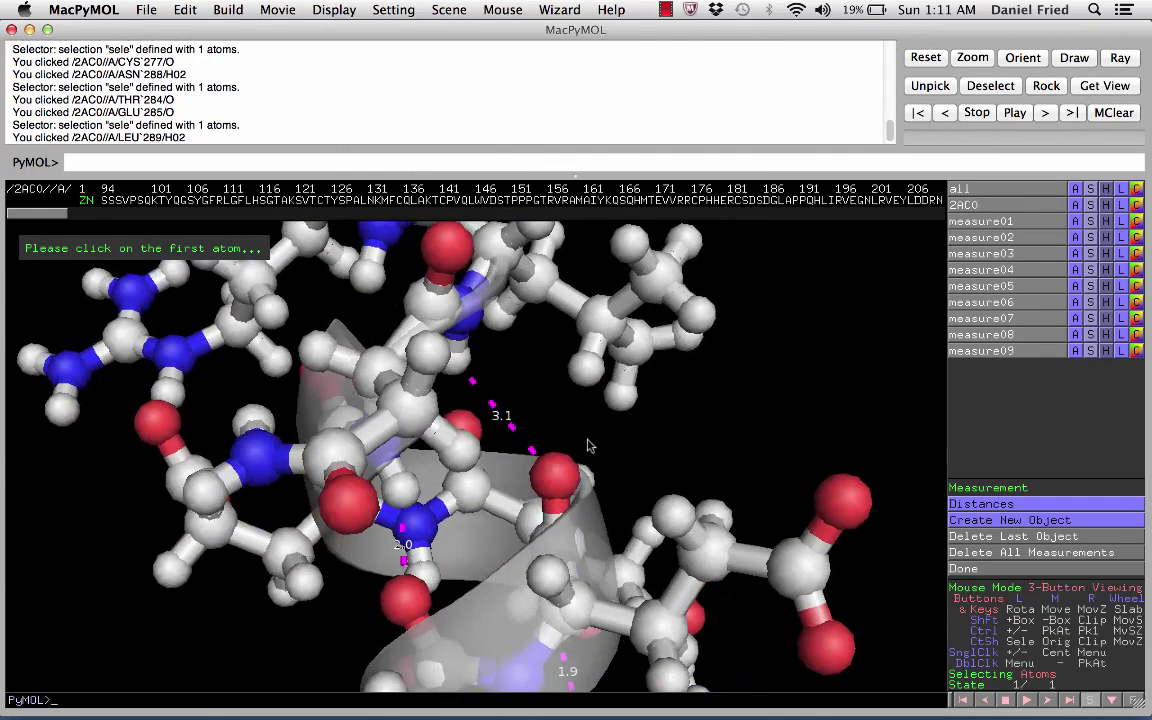
pyautogui.moveTo(587, 436)
pyautogui.mouseDown(button='right')
pyautogui.moveTo(591, 521)
pyautogui.moveTo(588, 429)
pyautogui.moveTo(609, 440)
pyautogui.mouseUp(button='right')
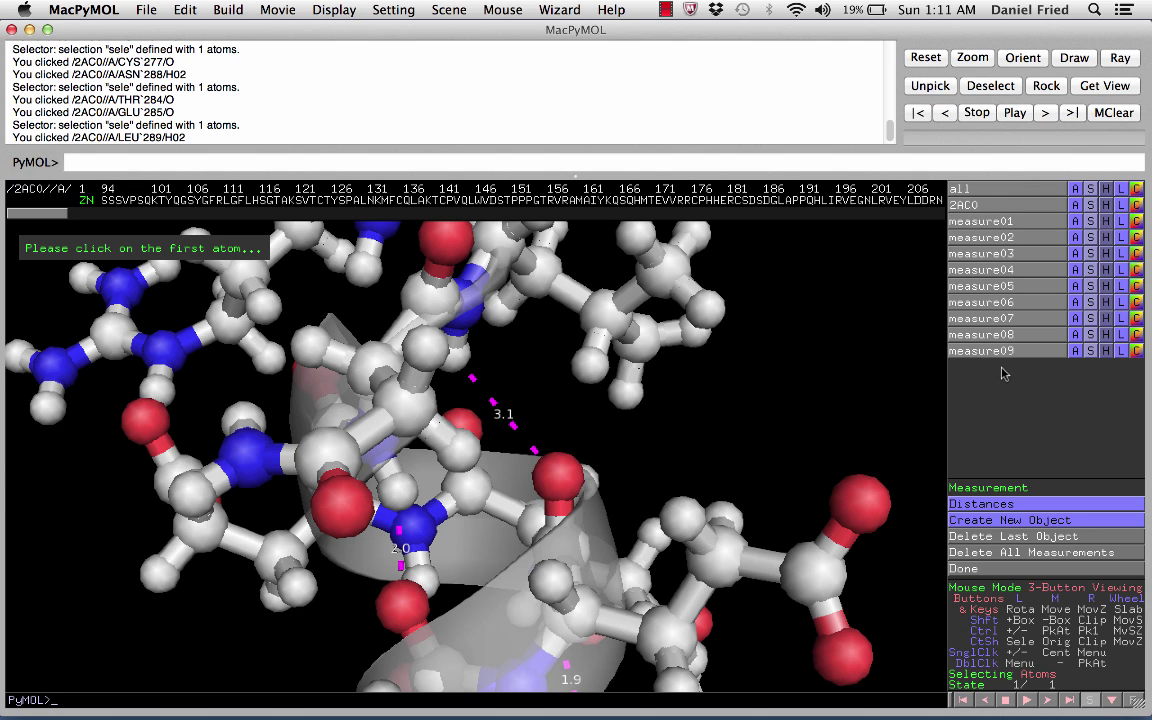
# - Hide the dashes and labels of the Glu285–Leu289 measurement, measure09
pyautogui.click(1105, 350)
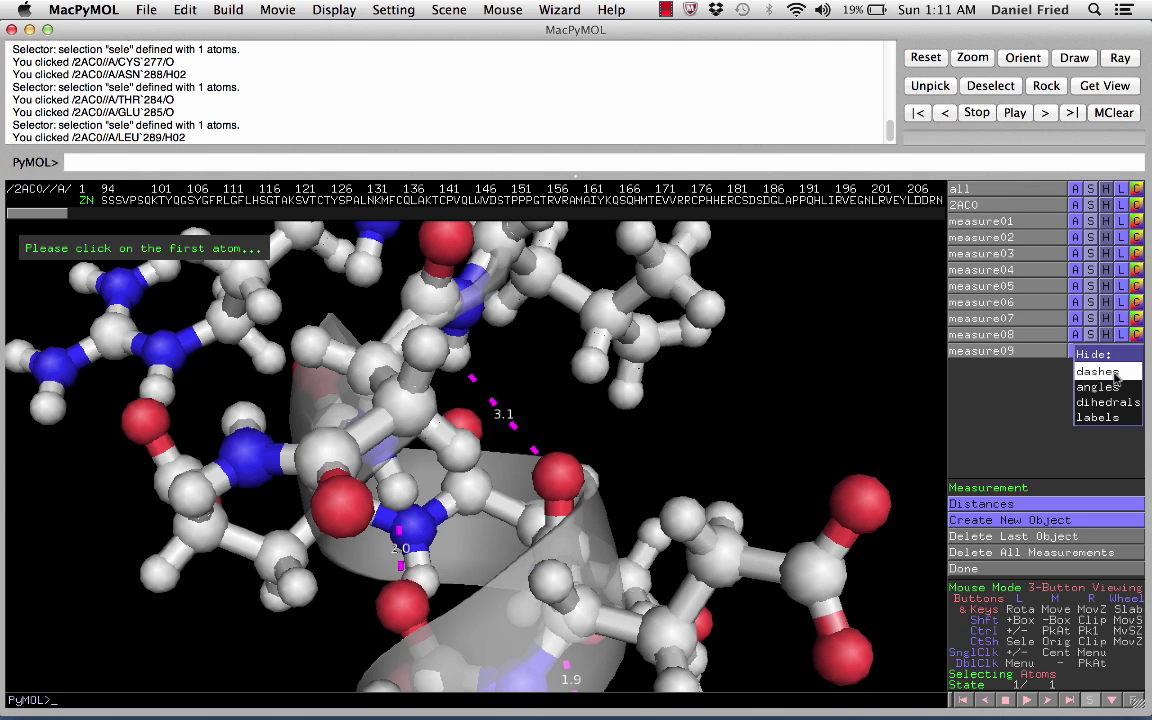
pyautogui.click(1117, 372)
pyautogui.click(1105, 350)
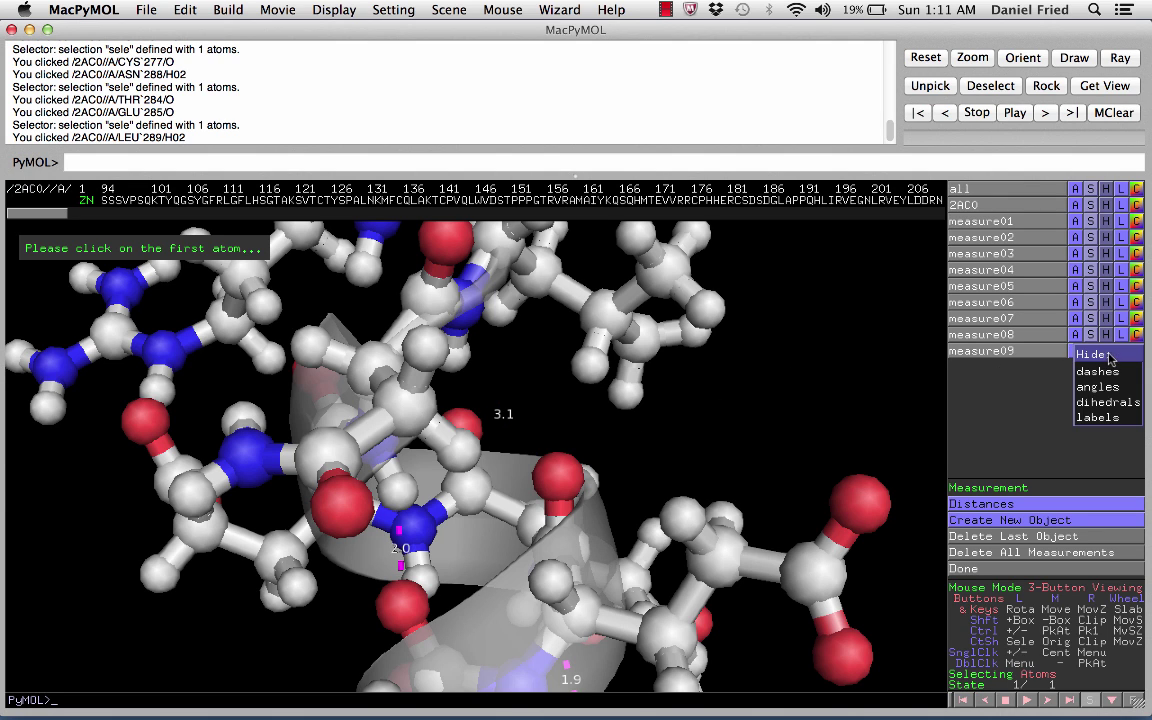
pyautogui.click(1117, 418)
# - Delete the Glu285–Leu289 measurement object, measure09
pyautogui.moveTo(617, 437); pyautogui.dragTo(609, 442)
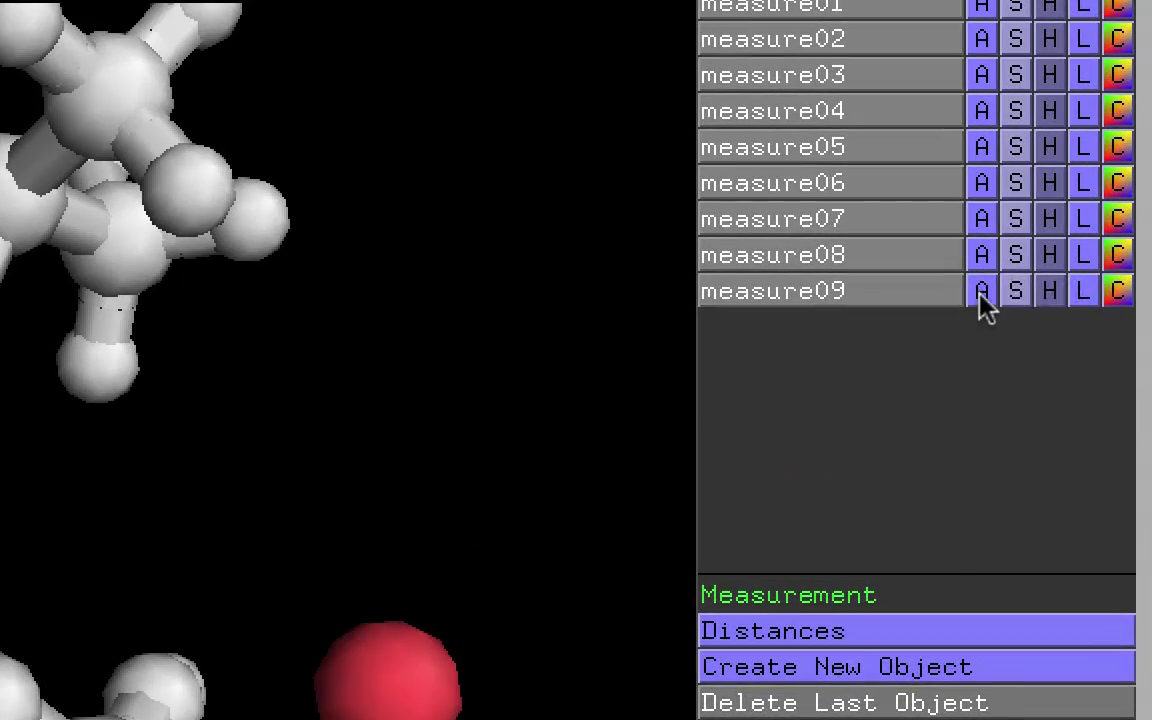
pyautogui.click(1065, 344)
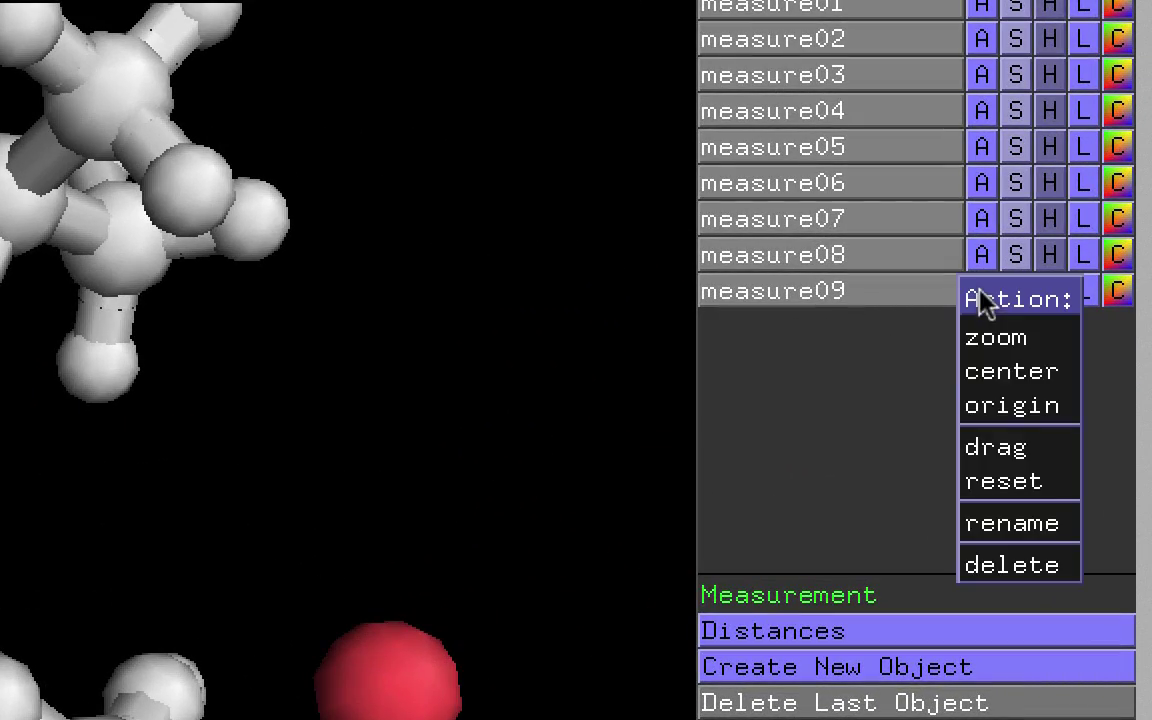
pyautogui.click(1018, 566)
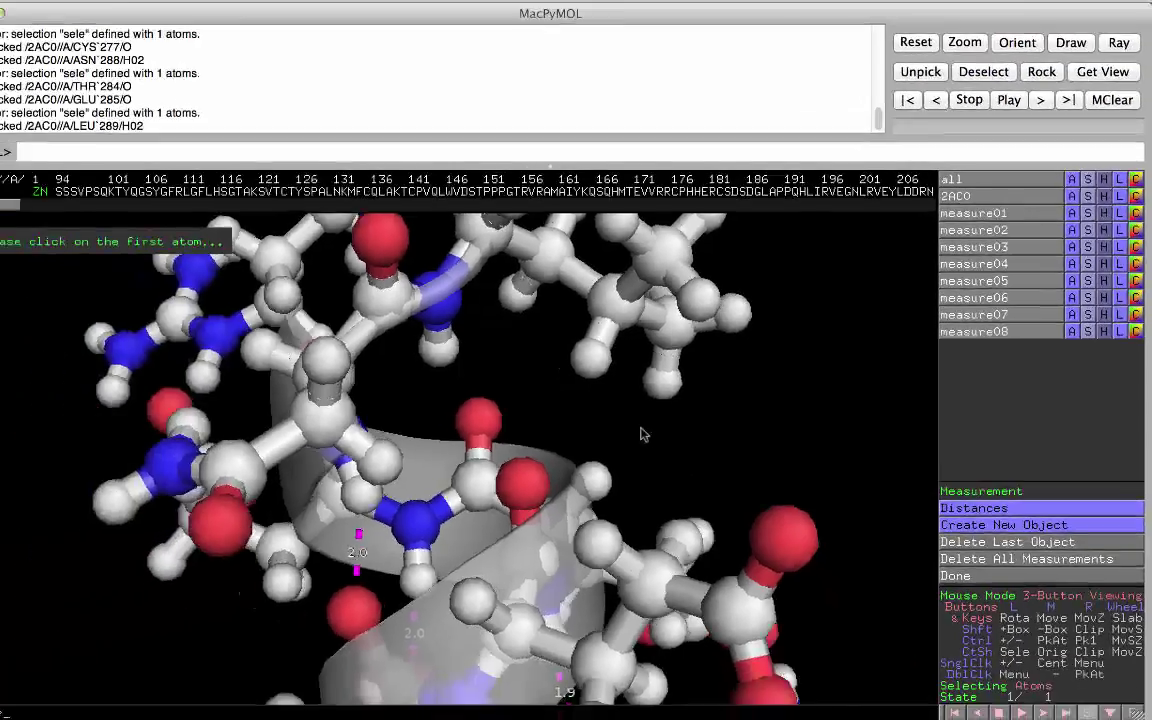
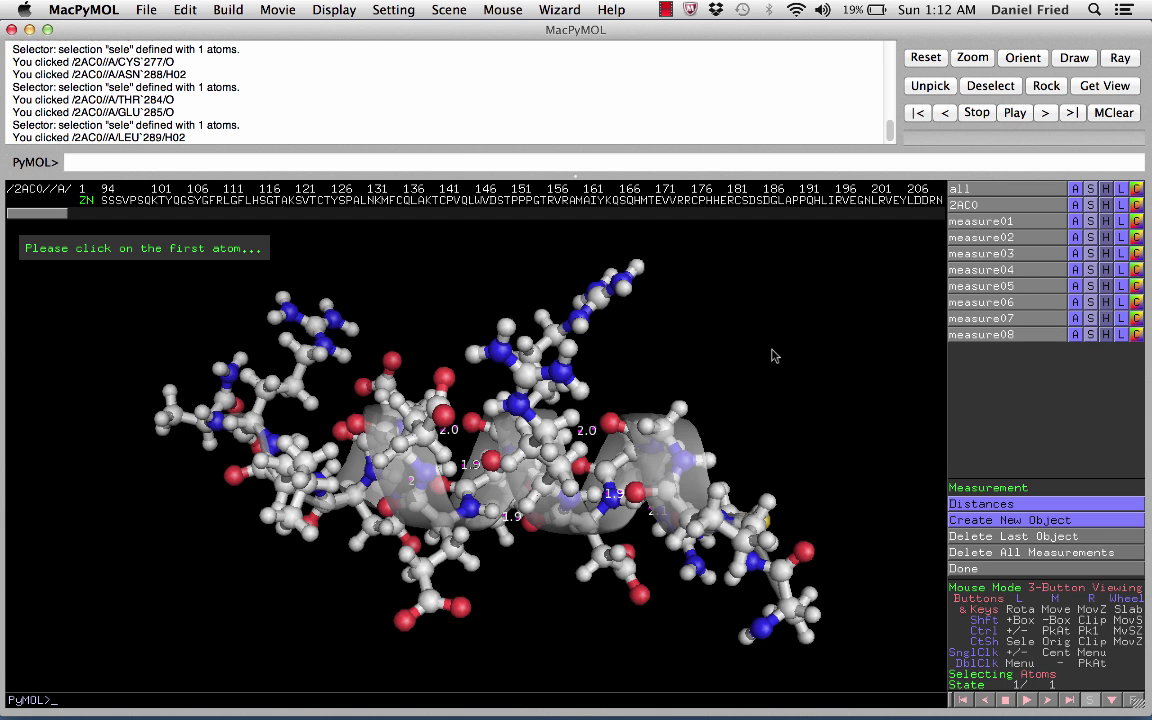
# - Measure the distance from the side-chain carboxylate oxygen to the nearby arginine side-chain hydrogen, and end the measurement session
pyautogui.moveTo(584, 592); pyautogui.dragTo(507, 582)
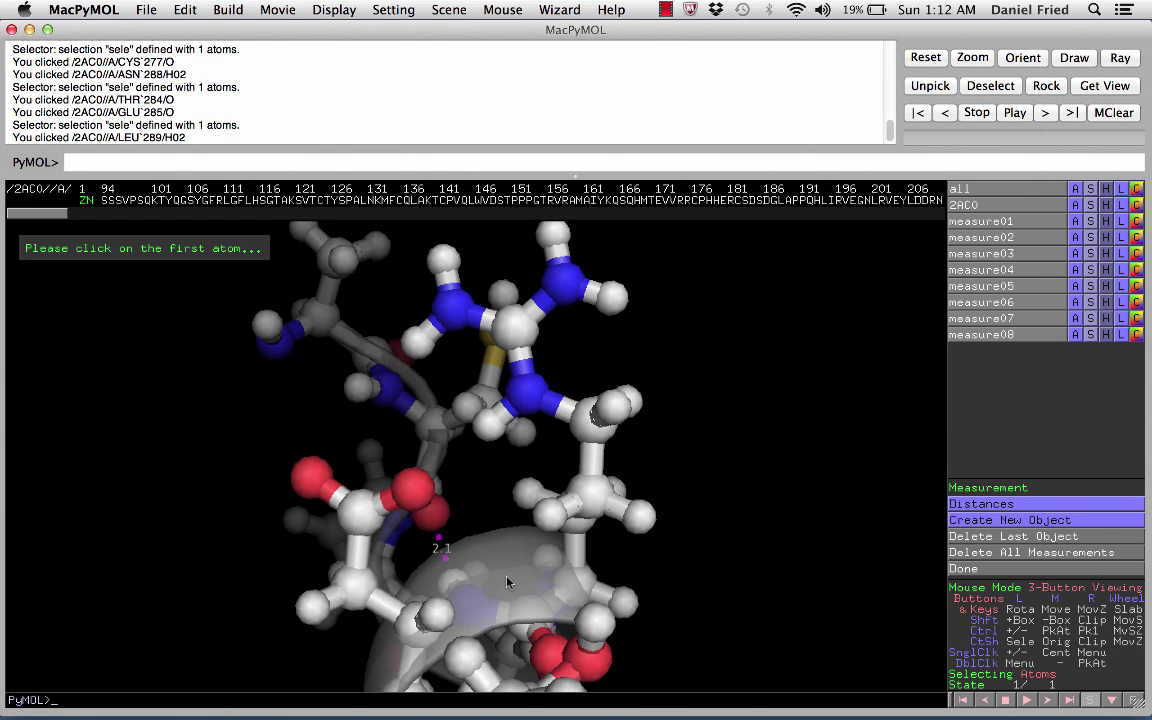
pyautogui.moveTo(507, 582); pyautogui.dragTo(517, 438)
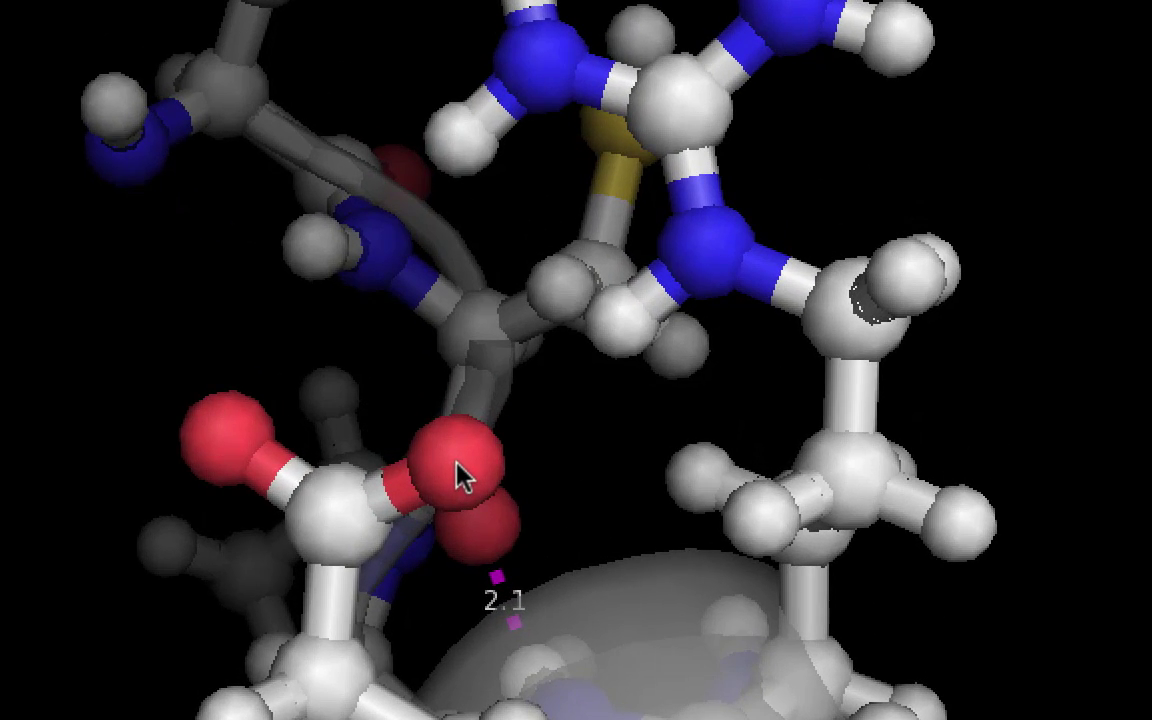
pyautogui.click(467, 467)
pyautogui.click(614, 333)
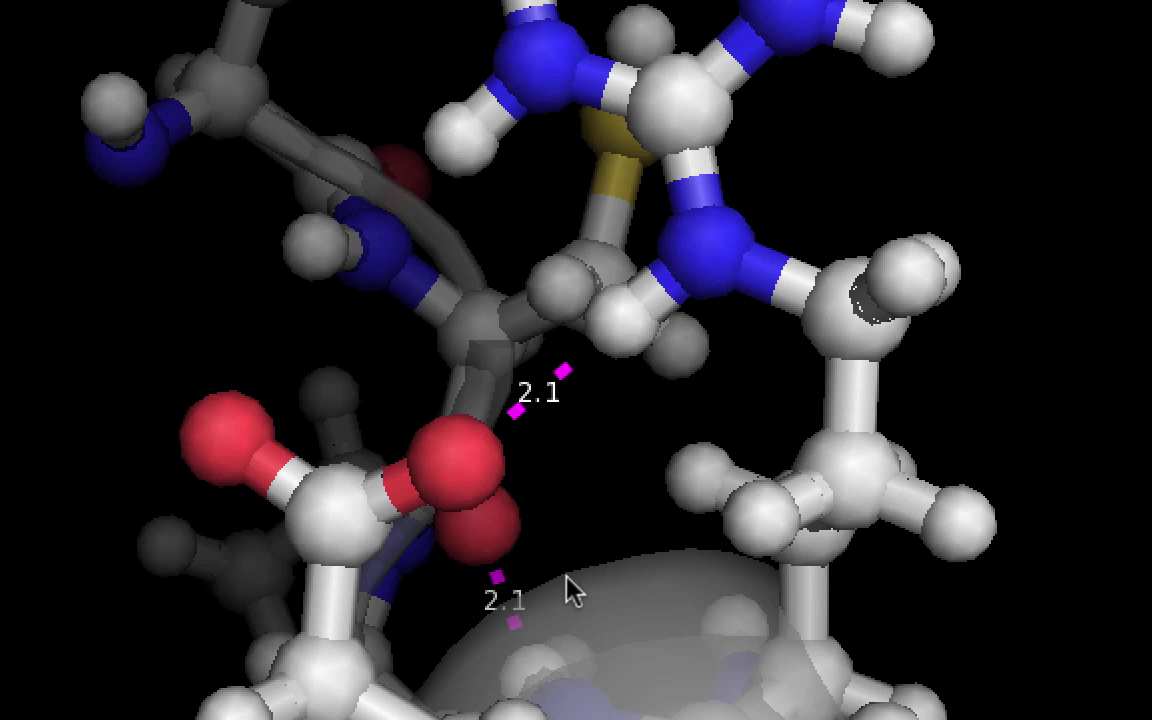
pyautogui.moveTo(561, 578); pyautogui.dragTo(630, 567)
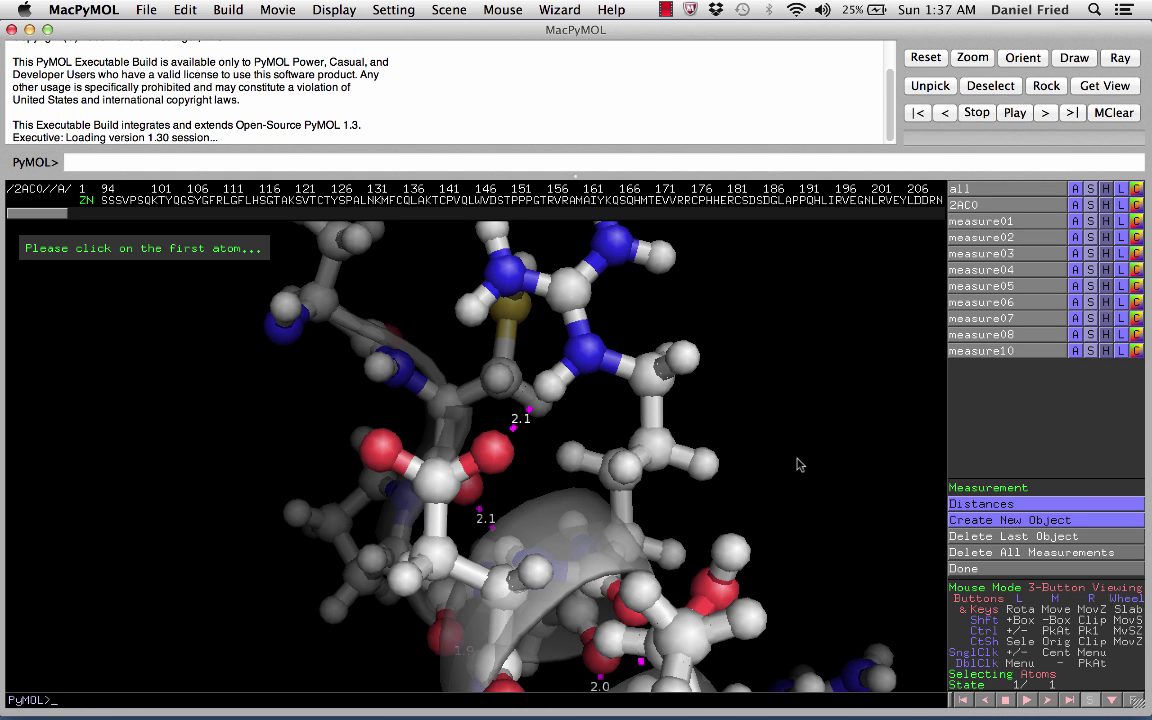
pyautogui.click(1005, 569)
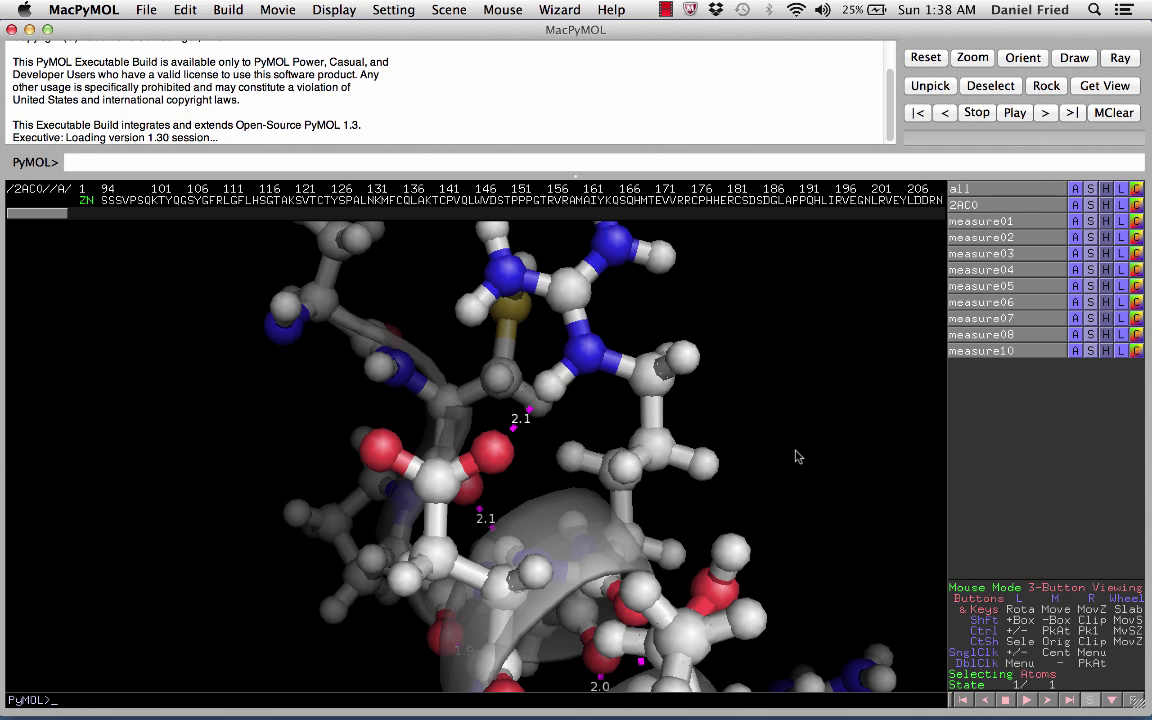
pyautogui.moveTo(790, 562); pyautogui.dragTo(733, 253, button='right')
pyautogui.moveTo(620, 650); pyautogui.dragTo(576, 466)
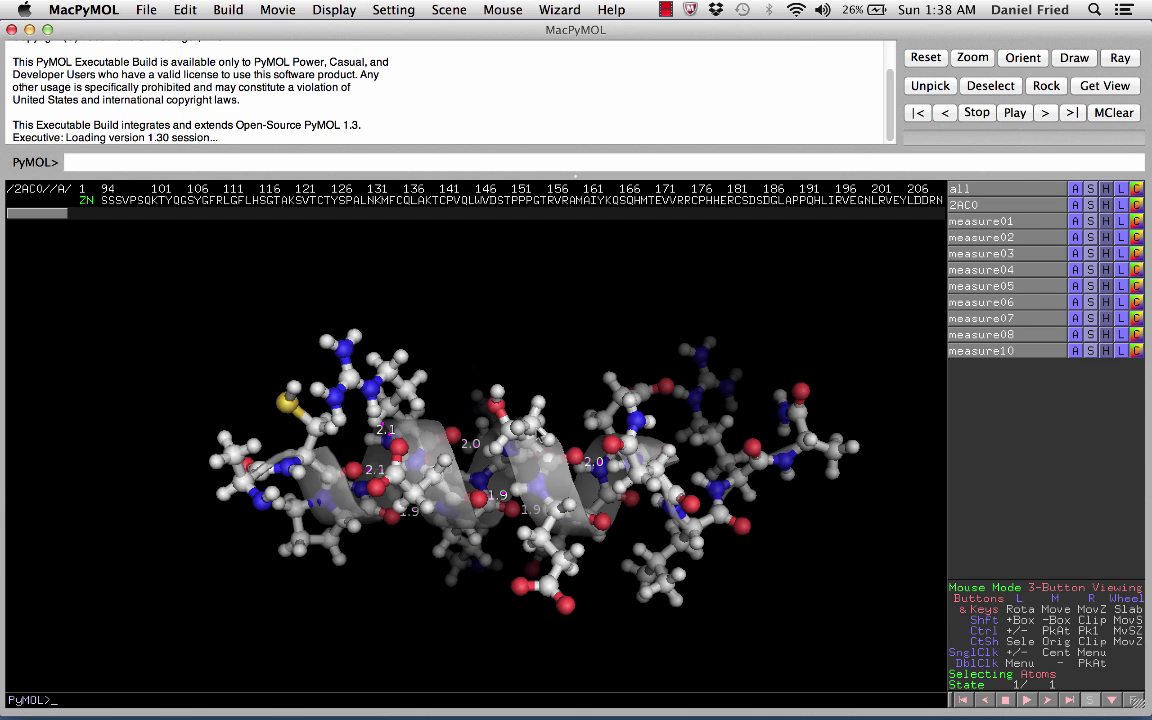
pyautogui.moveTo(571, 373); pyautogui.dragTo(563, 372)
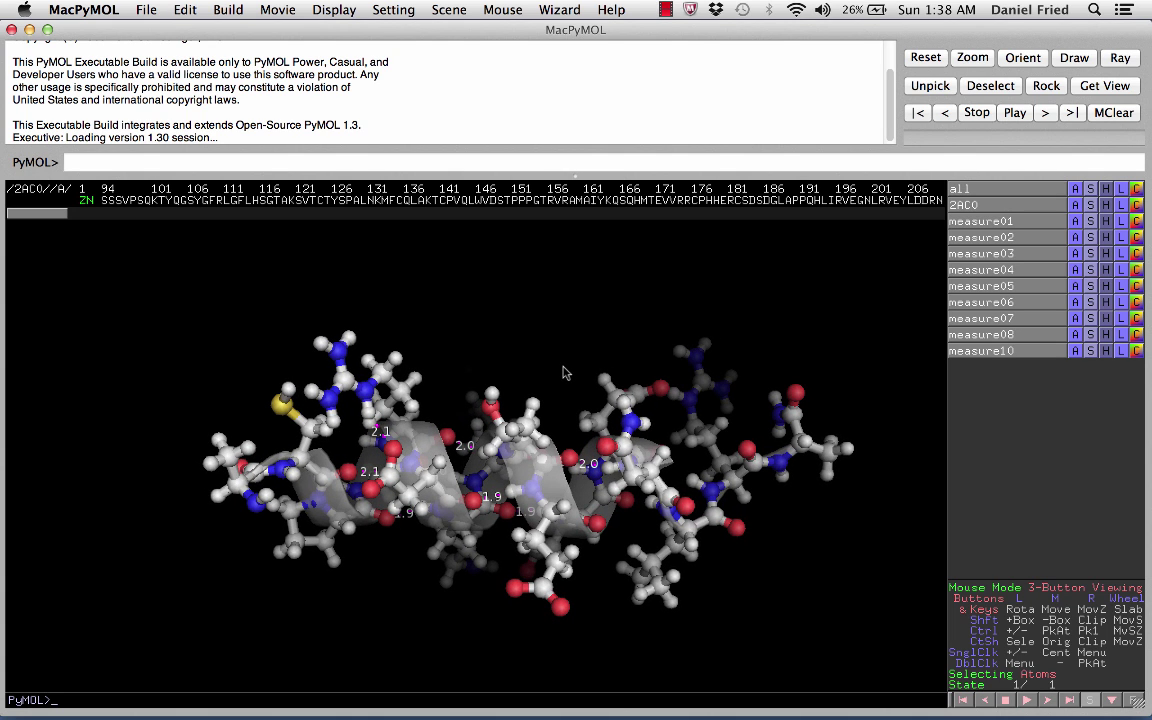
pyautogui.click(131, 9)
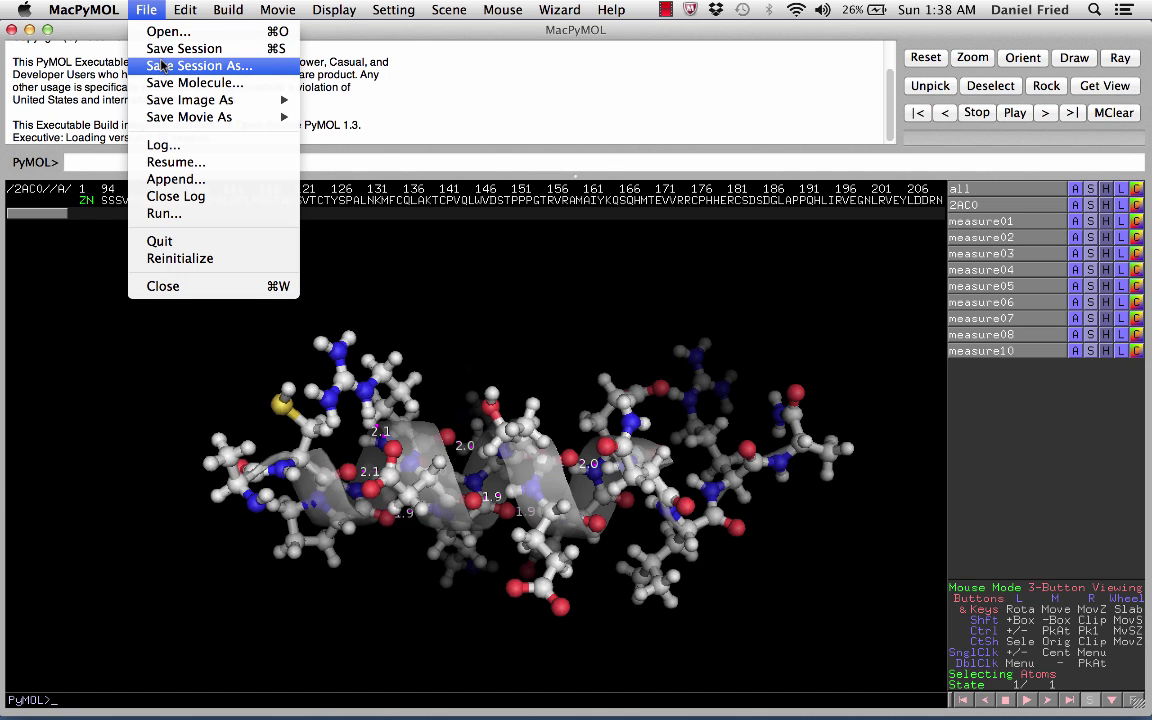
pyautogui.click(568, 330)
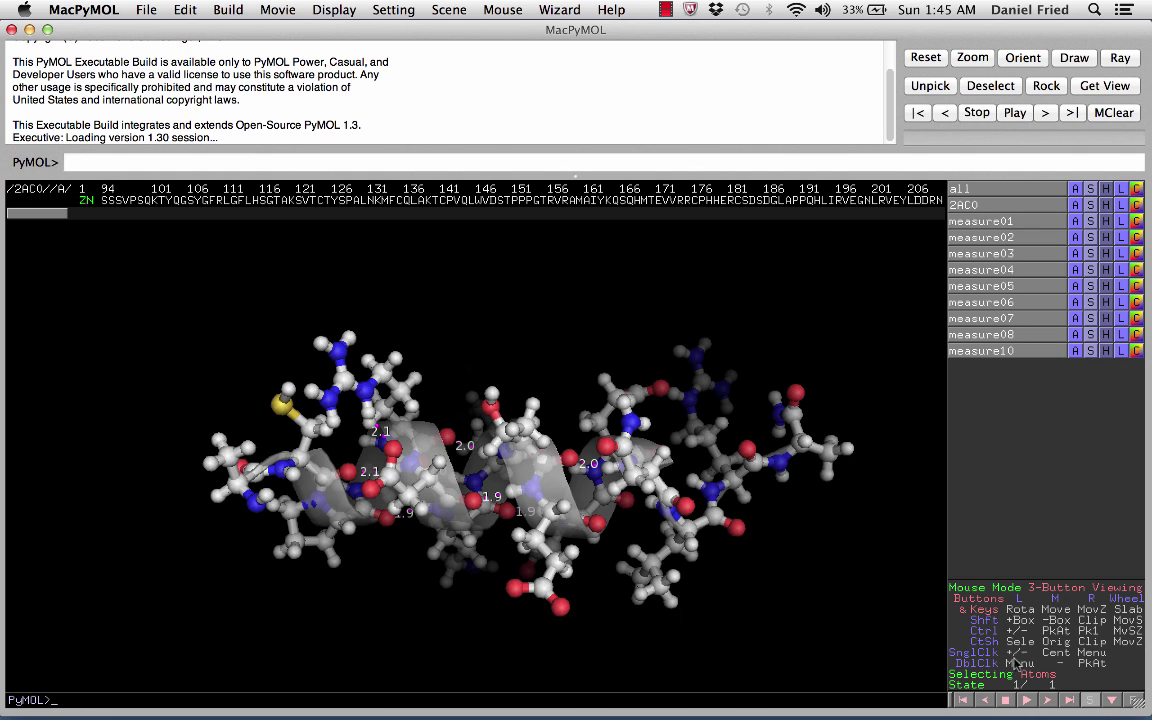
# - Select the whole protein at the Molecules selection level and show it as cartoon
pyautogui.click(1043, 677)
pyautogui.click(495, 201)
pyautogui.rightClick(495, 201)
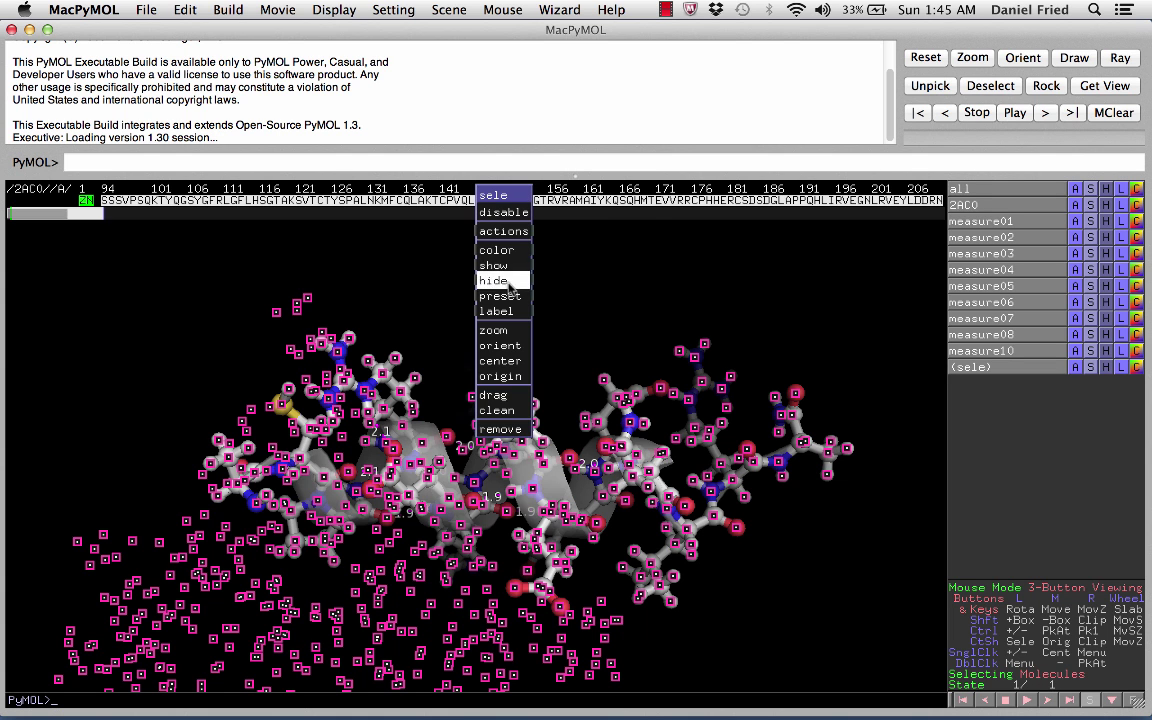
pyautogui.moveTo(508, 278)
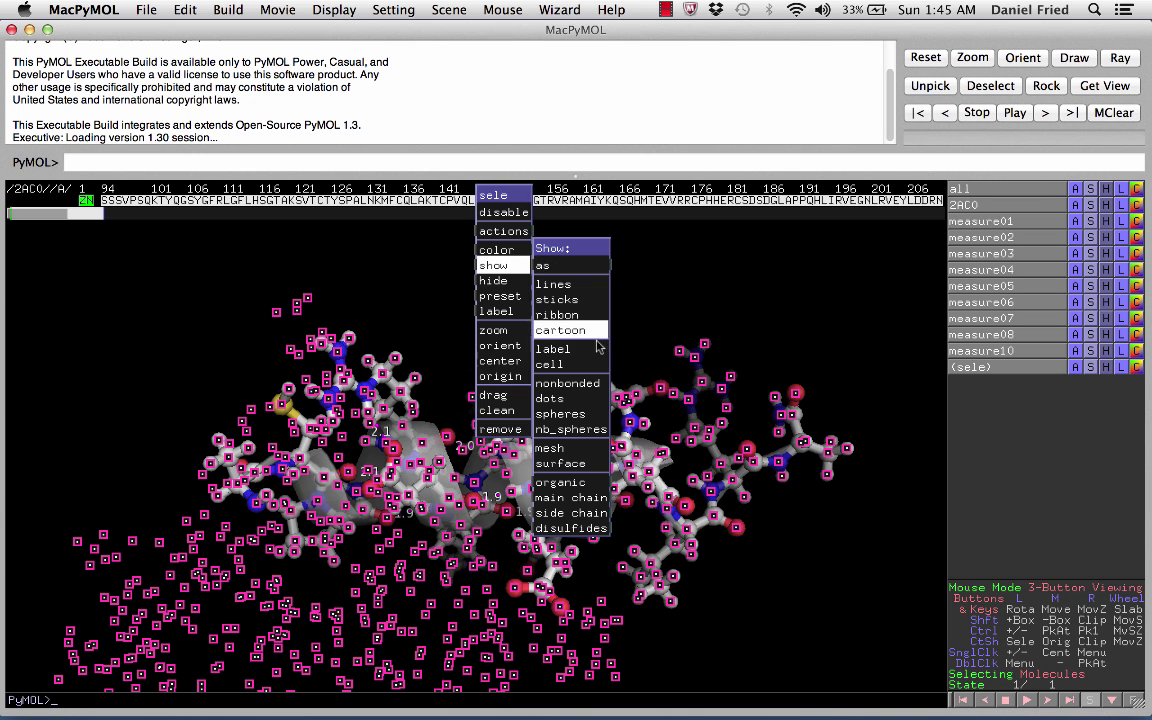
pyautogui.click(586, 330)
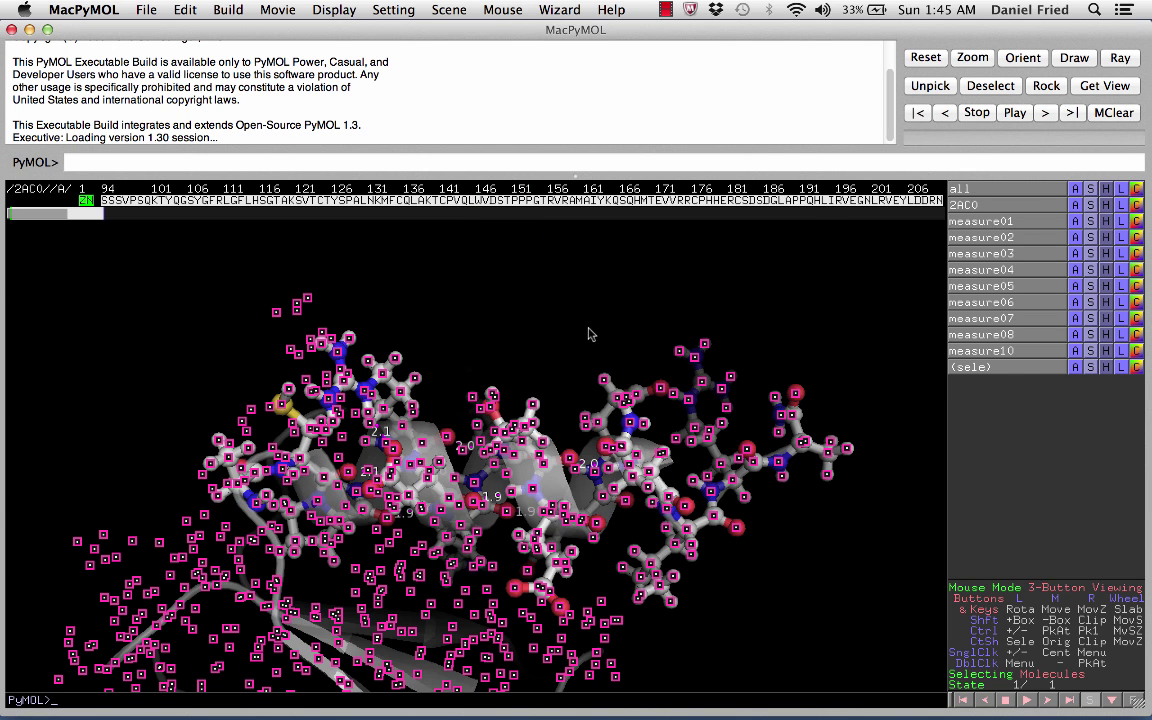
pyautogui.click(590, 343)
# - Examine the cartoon of the full protein from several angles, focusing on its beta sheet beside the ball-and-stick helix
pyautogui.moveTo(590, 343); pyautogui.dragTo(522, 270, button='right')
pyautogui.moveTo(522, 400); pyautogui.dragTo(430, 474)
pyautogui.moveTo(430, 474); pyautogui.dragTo(450, 410, button='right')
pyautogui.moveTo(450, 410)
pyautogui.mouseDown()
pyautogui.moveTo(495, 425)
pyautogui.moveTo(473, 436)
pyautogui.moveTo(490, 493)
pyautogui.moveTo(417, 573)
pyautogui.moveTo(435, 568)
pyautogui.moveTo(441, 391)
pyautogui.mouseUp()
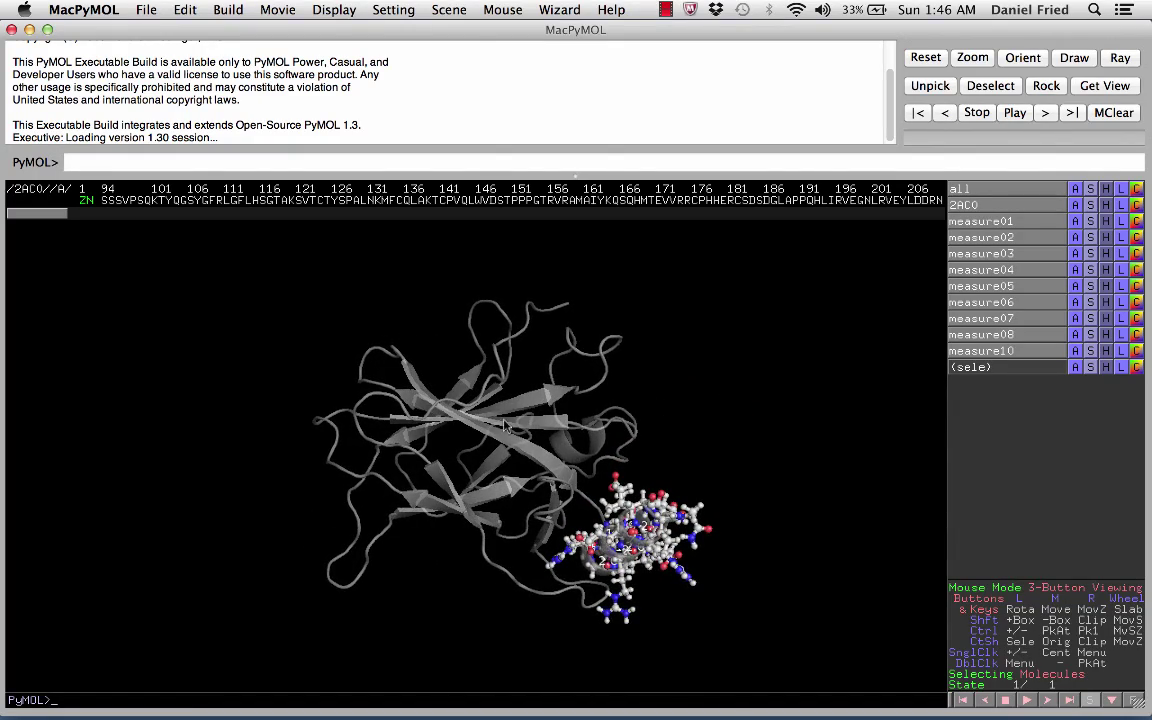
pyautogui.moveTo(441, 391); pyautogui.dragTo(506, 516, button='right')
pyautogui.moveTo(507, 516); pyautogui.dragTo(462, 494)
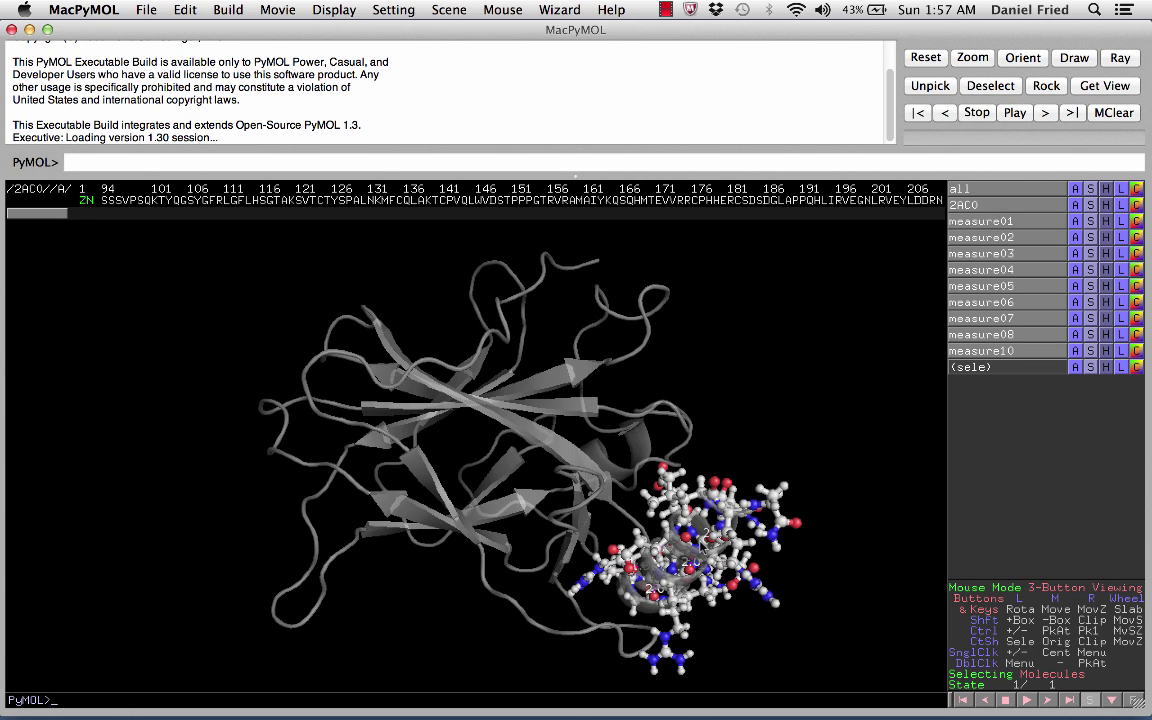
pyautogui.moveTo(522, 352); pyautogui.dragTo(466, 460)
pyautogui.moveTo(486, 398); pyautogui.dragTo(495, 550, button='right')
pyautogui.moveTo(524, 436); pyautogui.dragTo(558, 442, button='middle')
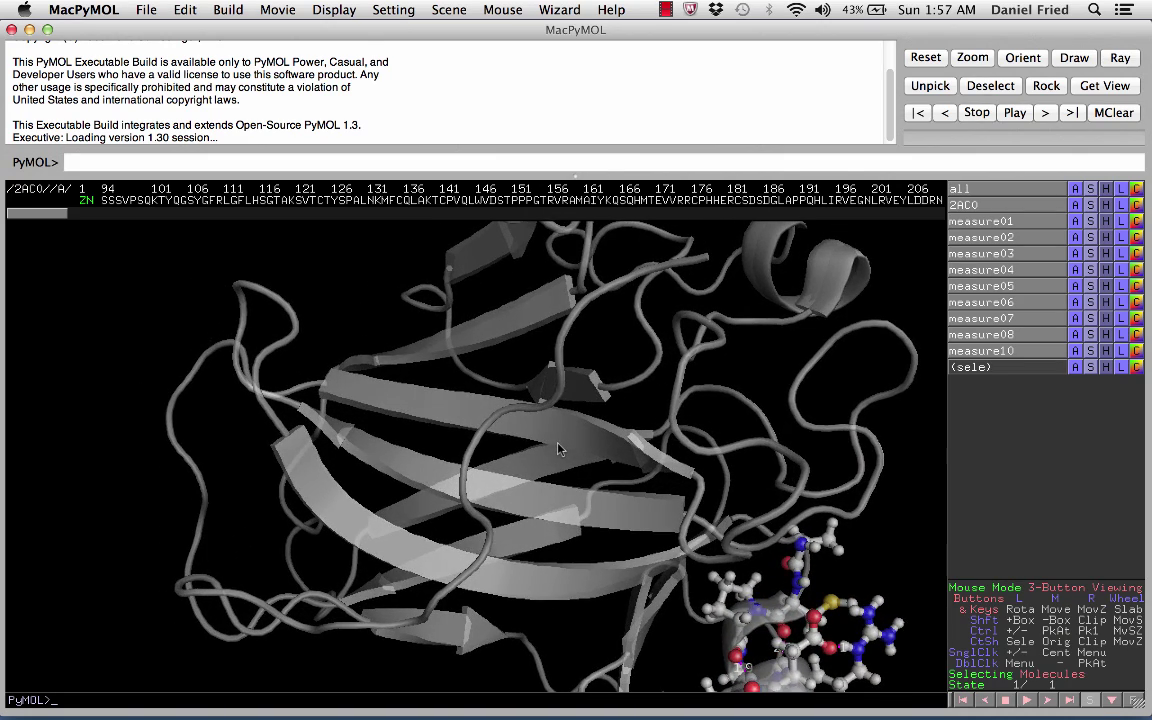
pyautogui.moveTo(454, 420); pyautogui.dragTo(437, 443)
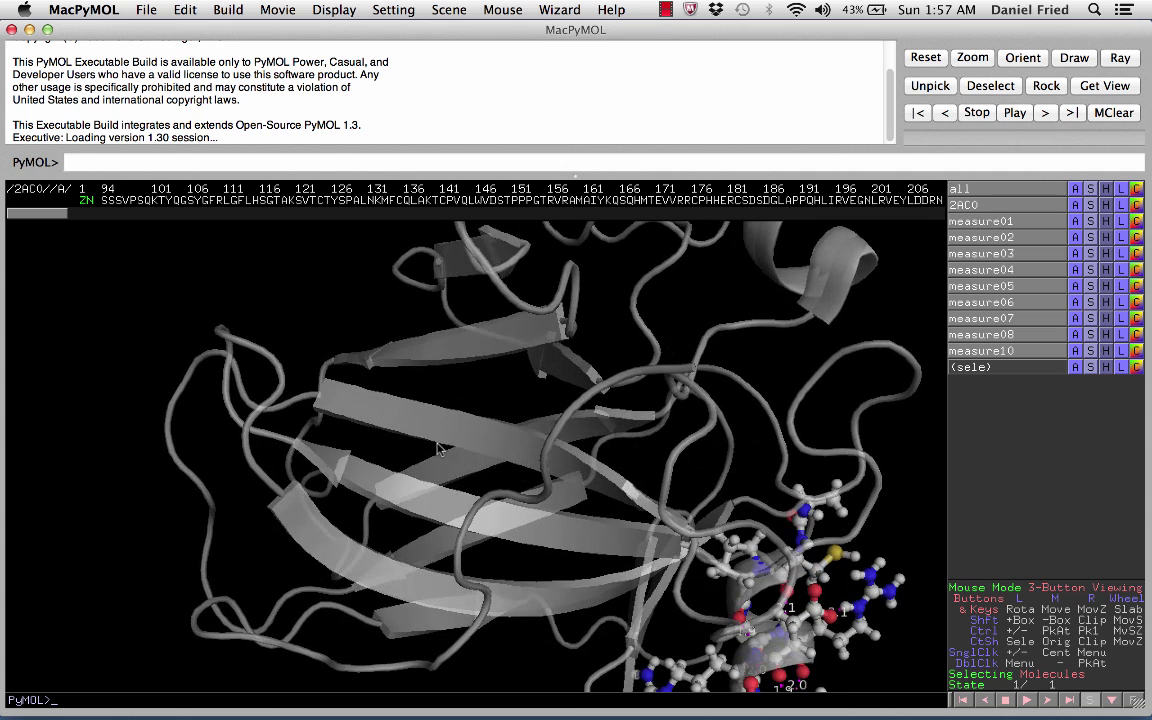
# - Set the selection level to Residues and select the beta strand from Arg156 through Tyr163
pyautogui.click(1074, 678)
pyautogui.click(1074, 678)
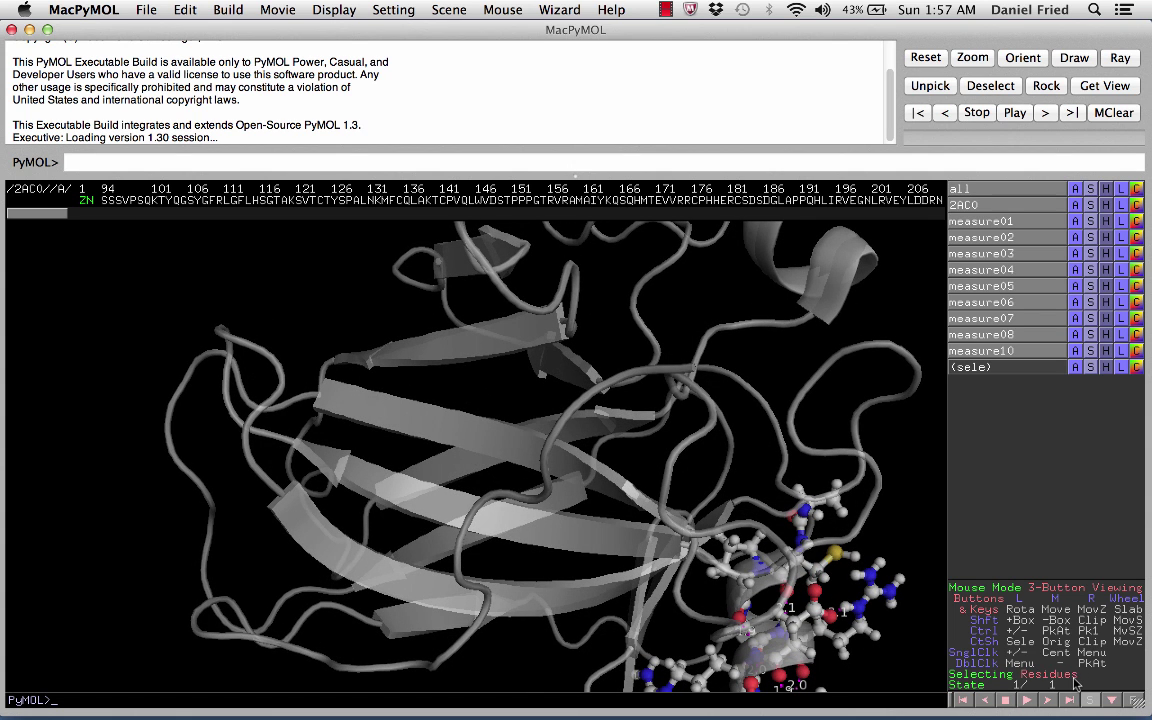
pyautogui.click(325, 403)
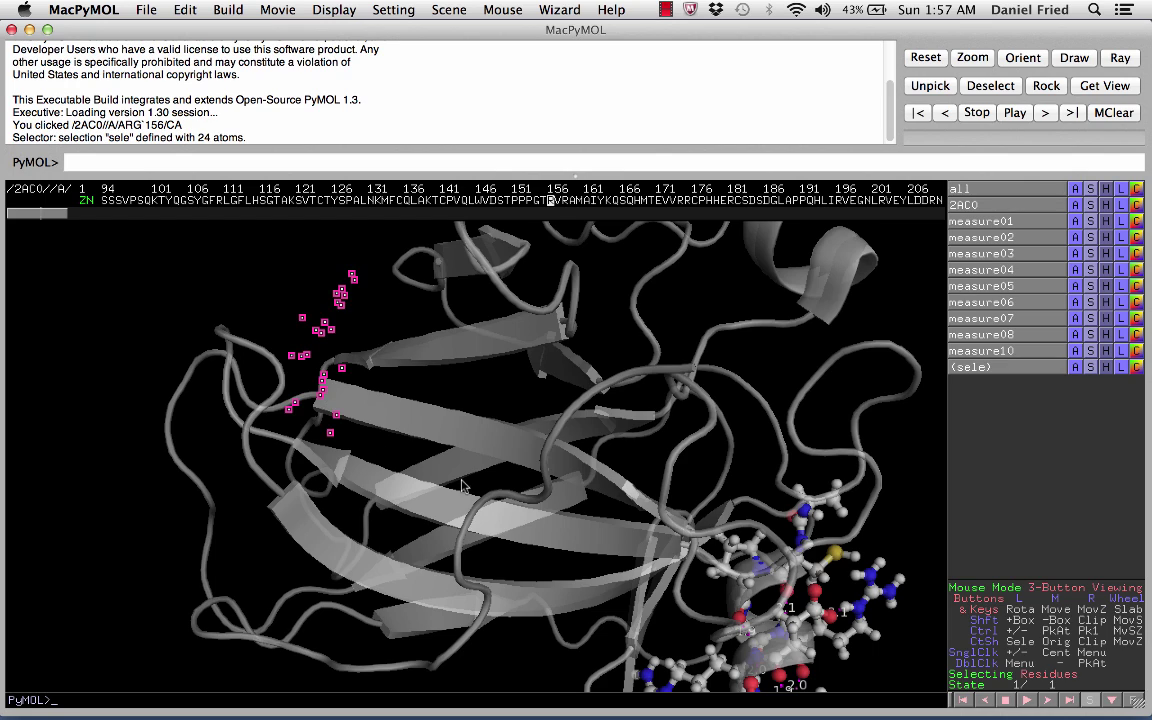
pyautogui.moveTo(460, 480); pyautogui.dragTo(430, 410)
pyautogui.click(718, 453)
pyautogui.moveTo(718, 453); pyautogui.dragTo(559, 429)
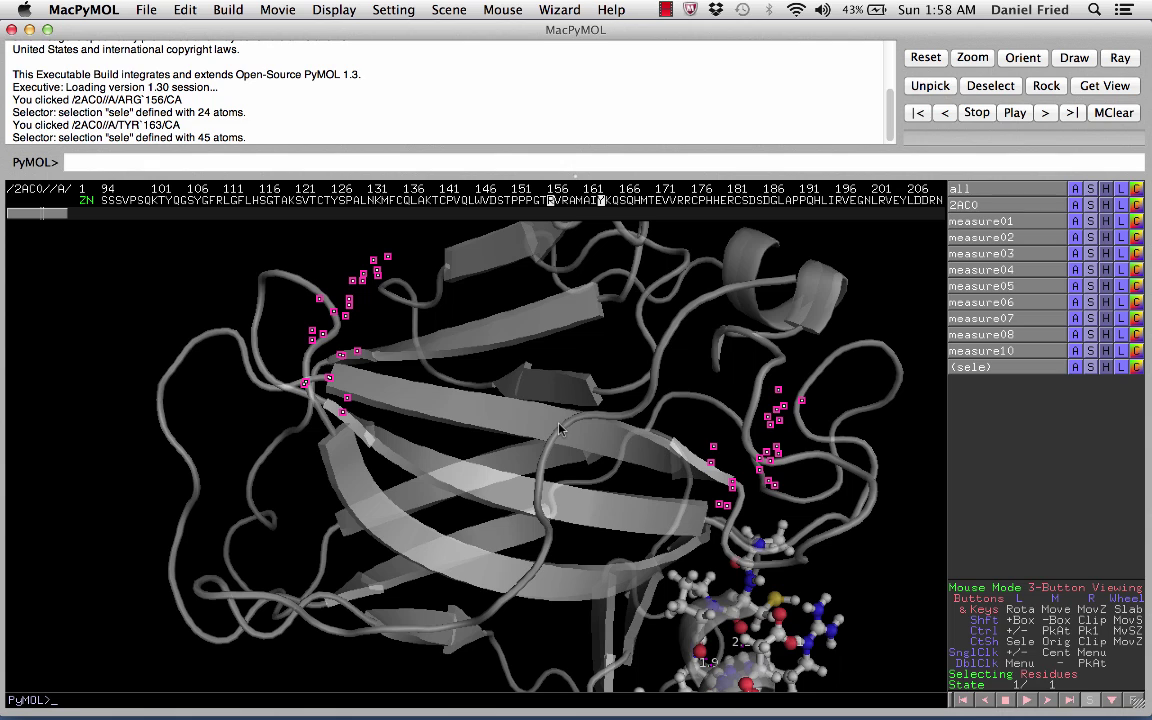
pyautogui.moveTo(51, 217); pyautogui.dragTo(56, 216)
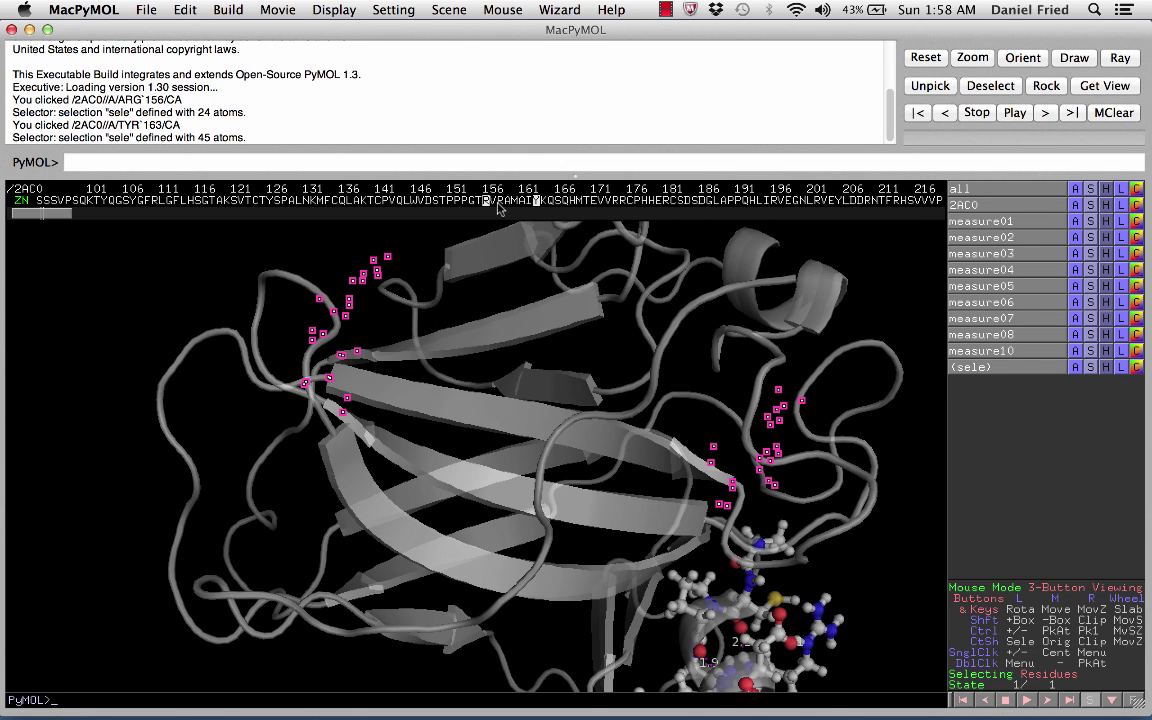
pyautogui.moveTo(487, 200); pyautogui.dragTo(531, 206)
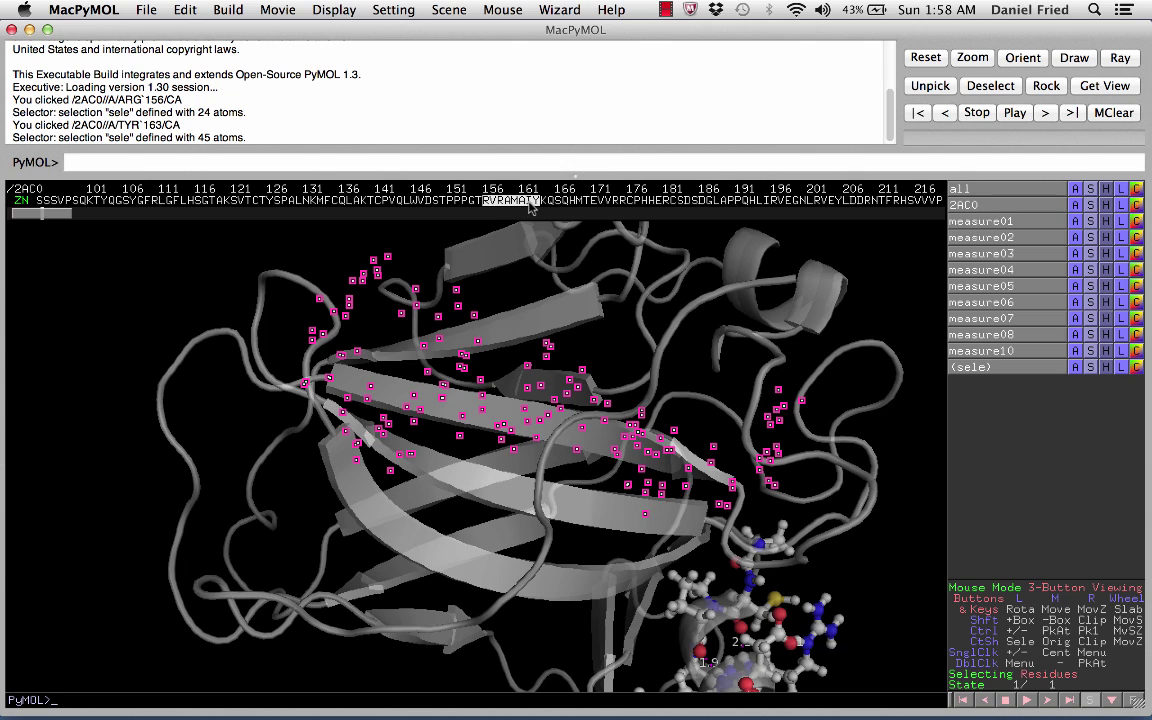
# - Show the Arg156–Tyr163 strand as ball-and-stick with both sticks and spheres, and clear the selection
pyautogui.rightClick(531, 206)
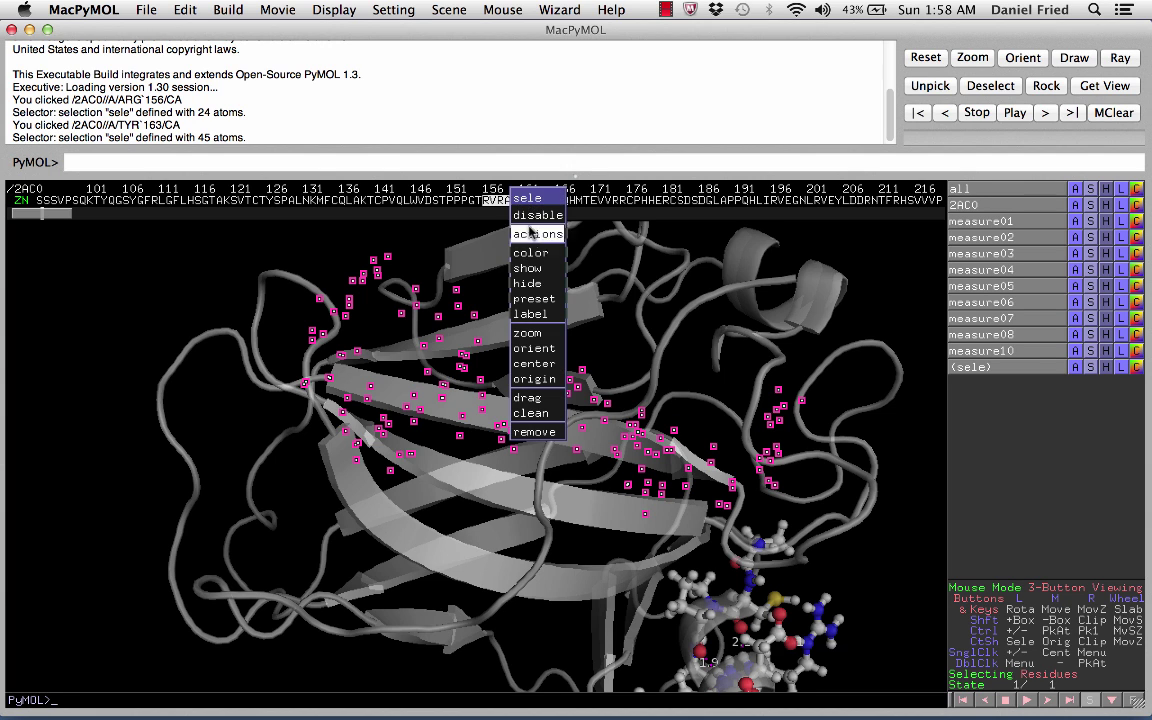
pyautogui.moveTo(527, 268)
pyautogui.click(588, 302)
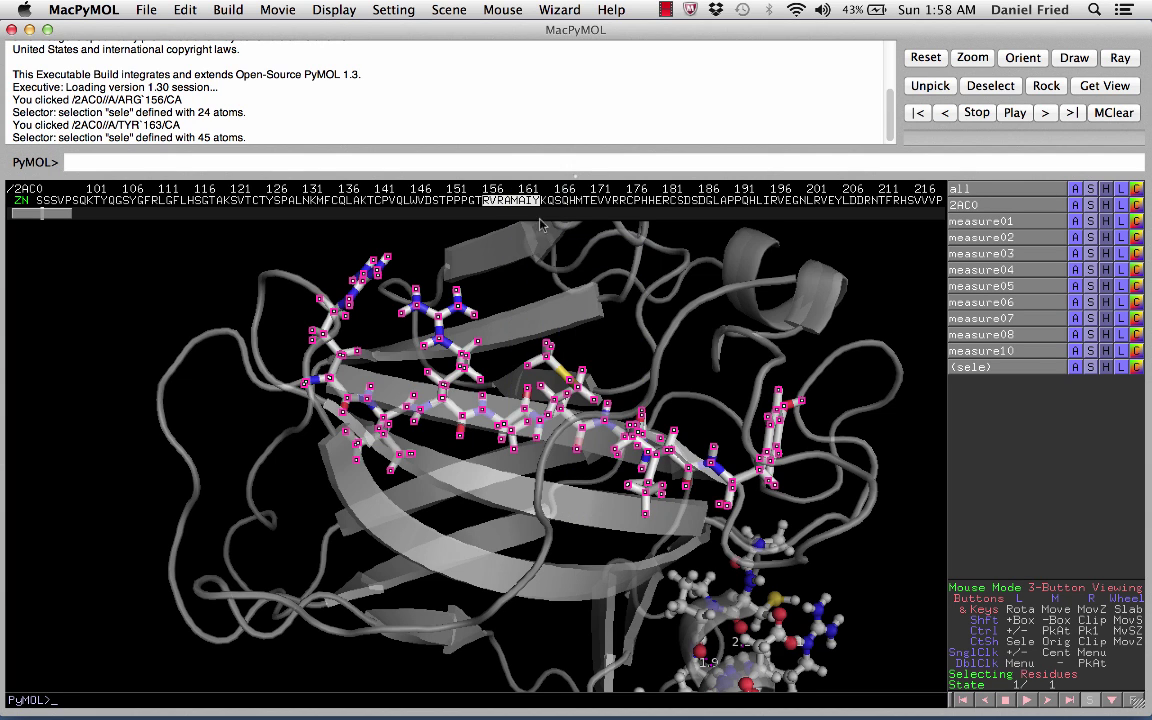
pyautogui.rightClick(490, 201)
pyautogui.moveTo(525, 267)
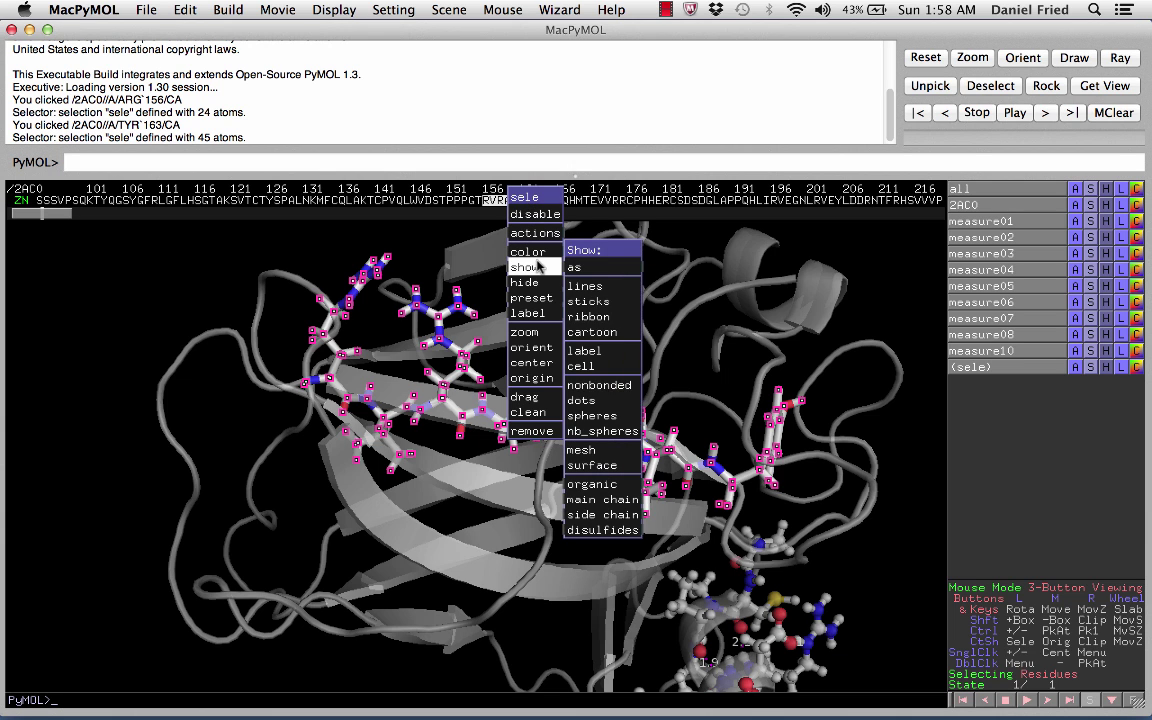
pyautogui.click(600, 430)
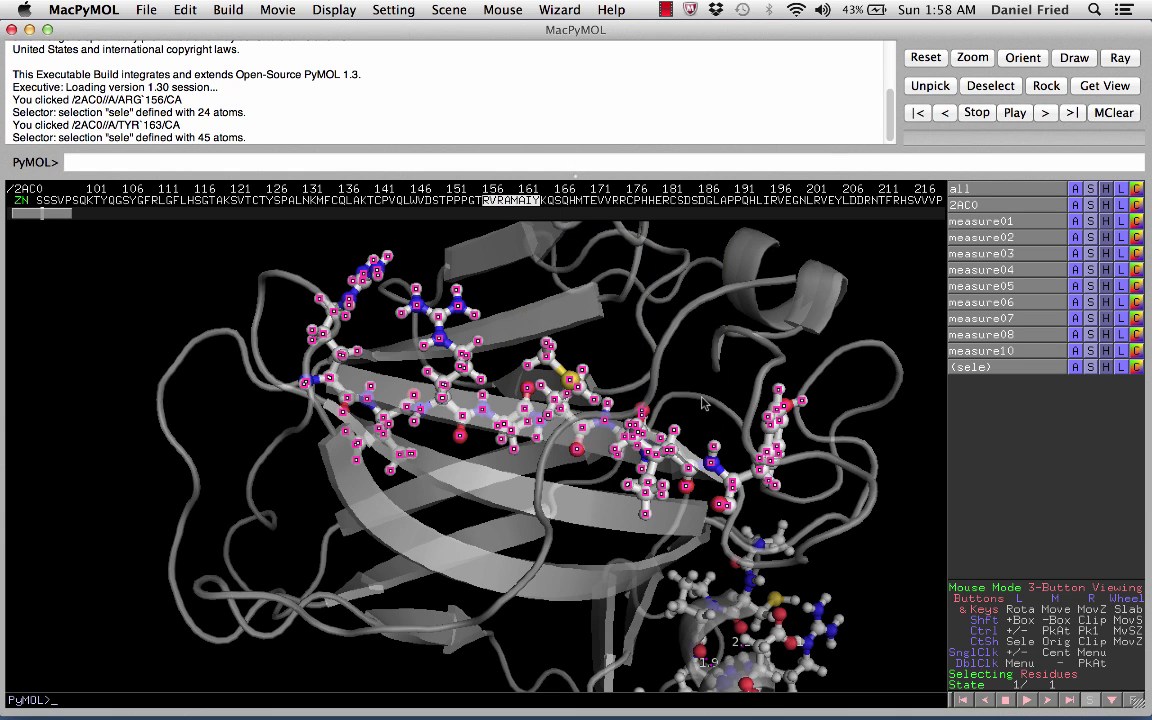
pyautogui.click(473, 400)
pyautogui.click(903, 270)
# - Select the neighbouring beta strand from Ile251 through Glu258
pyautogui.moveTo(496, 400); pyautogui.dragTo(525, 357)
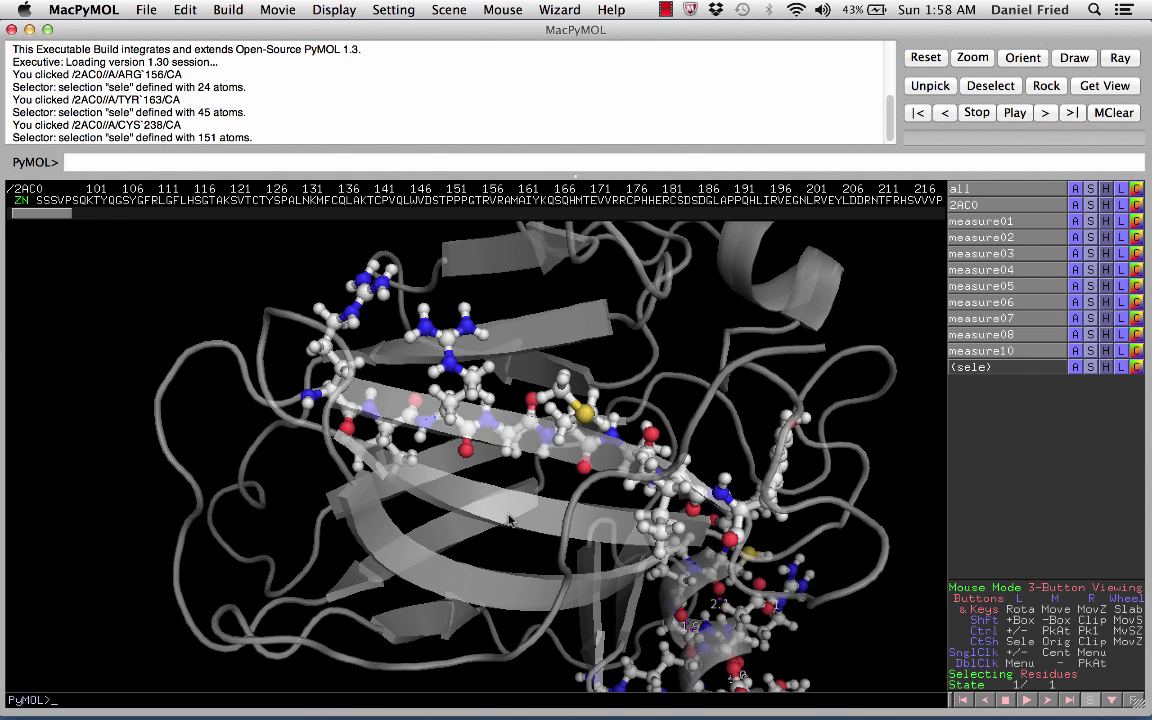
pyautogui.moveTo(446, 463); pyautogui.dragTo(417, 495)
pyautogui.moveTo(649, 530); pyautogui.dragTo(651, 482)
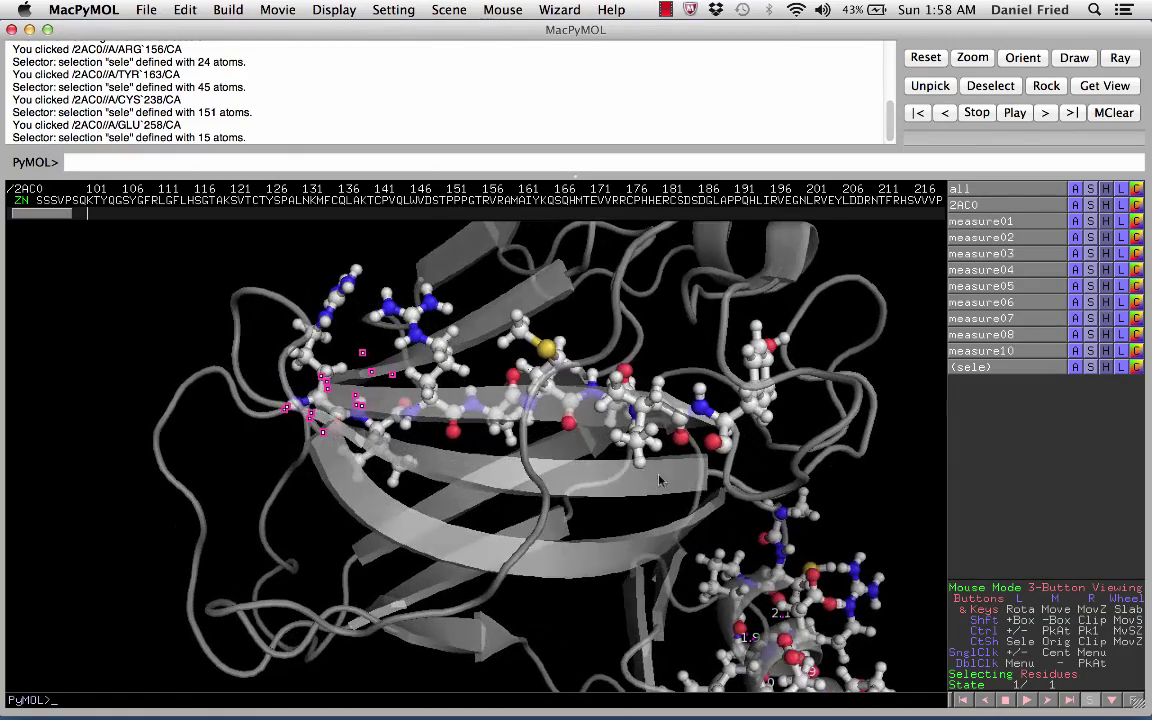
pyautogui.click(704, 481)
pyautogui.moveTo(320, 391); pyautogui.dragTo(322, 263)
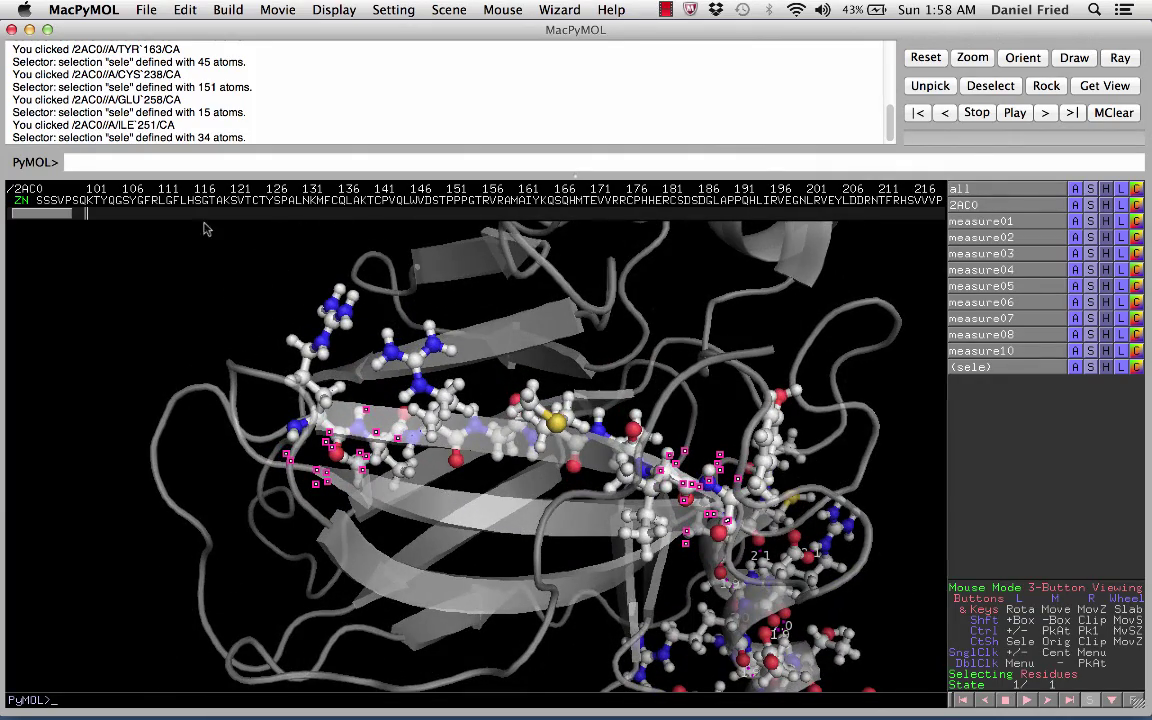
pyautogui.moveTo(57, 219); pyautogui.dragTo(416, 232)
pyautogui.click(545, 174)
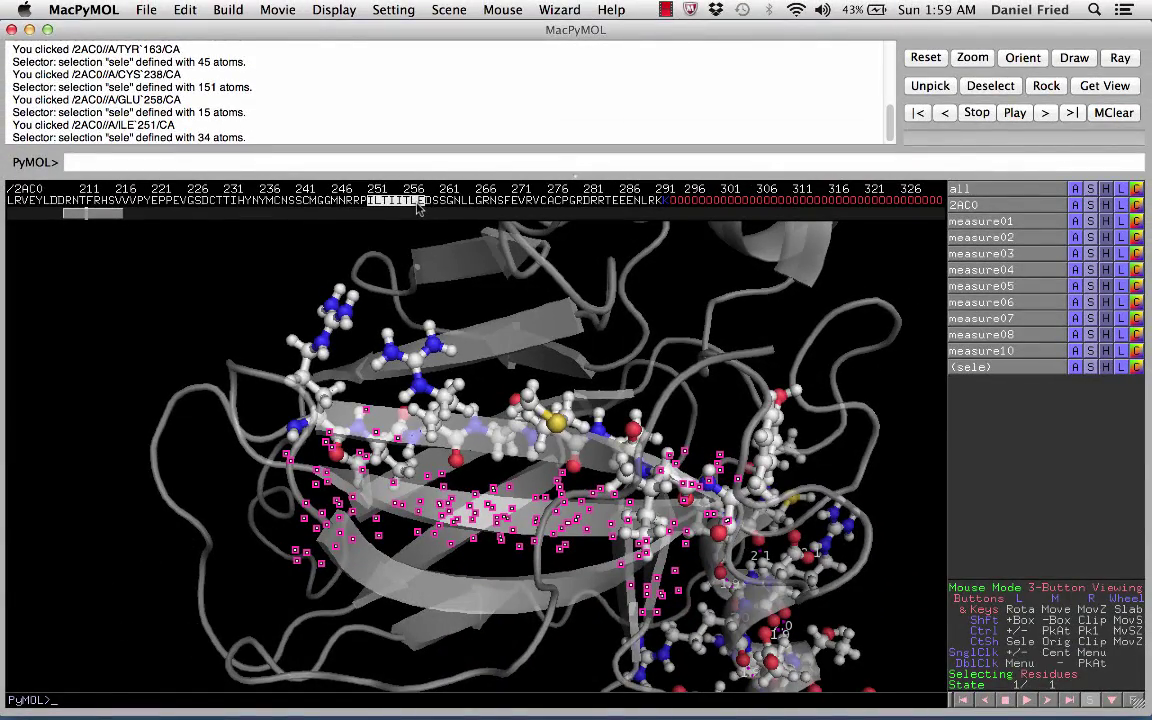
# - Show the Ile251–Glu258 strand as ball-and-stick with both sticks and spheres, and clear the selection
pyautogui.rightClick(418, 203)
pyautogui.moveTo(385, 245)
pyautogui.click(450, 268)
pyautogui.rightClick(412, 208)
pyautogui.moveTo(408, 269)
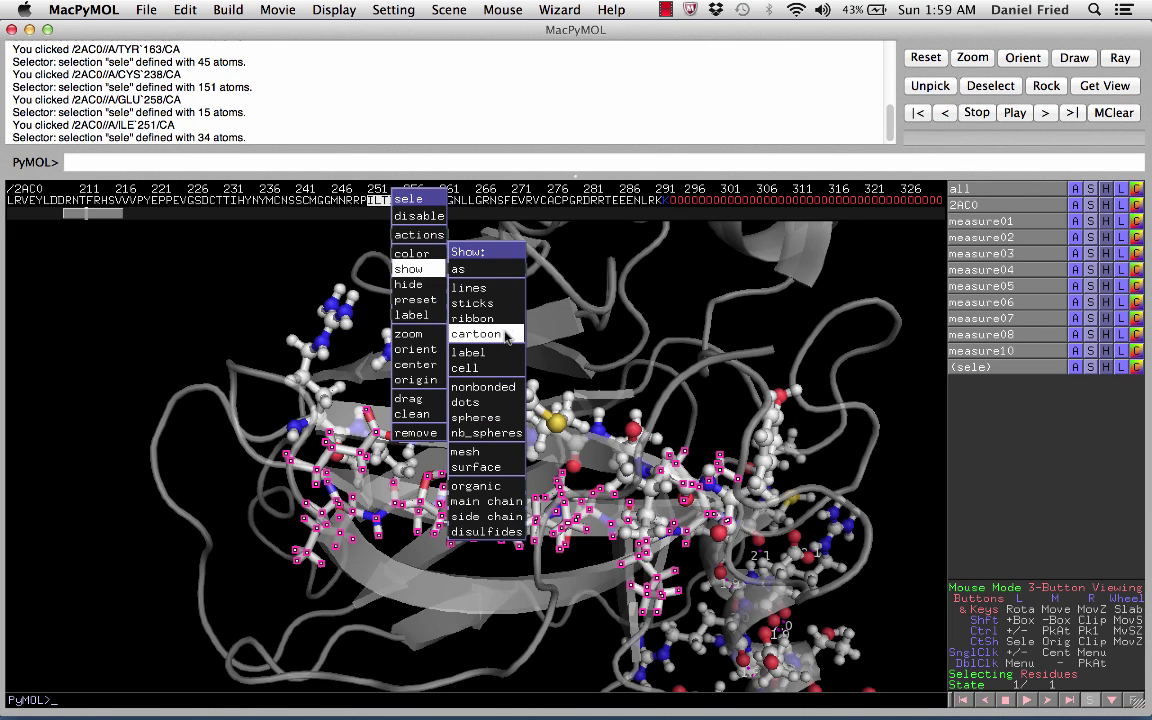
pyautogui.click(497, 418)
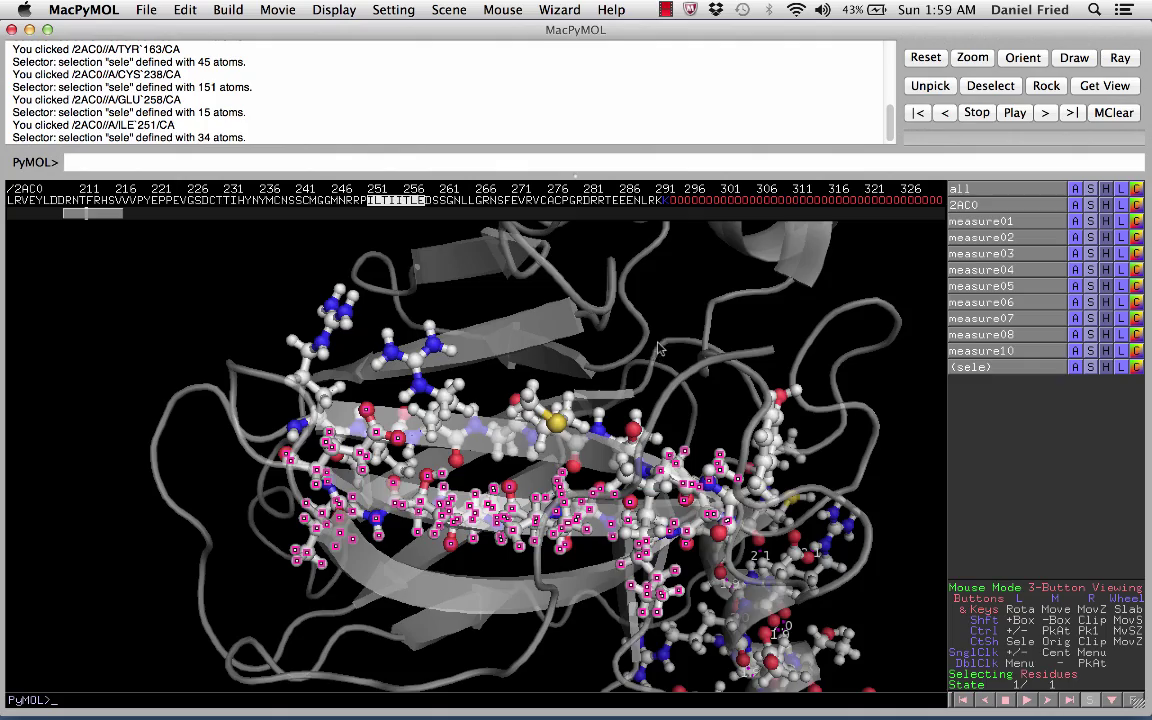
pyautogui.click(688, 303)
# - Select the beta strand from His214 through Pro219 on the other side of the Arg156–Tyr163 strand
pyautogui.moveTo(560, 430); pyautogui.dragTo(516, 465)
pyautogui.moveTo(393, 392); pyautogui.dragTo(367, 430)
pyautogui.click(409, 444)
pyautogui.click(650, 444)
pyautogui.moveTo(480, 490); pyautogui.dragTo(440, 360)
pyautogui.moveTo(104, 200); pyautogui.dragTo(127, 200)
# - Show the His214–Pro219 strand as ball-and-stick with both sticks and spheres, and clear the selection
pyautogui.rightClick(127, 200)
pyautogui.moveTo(145, 267)
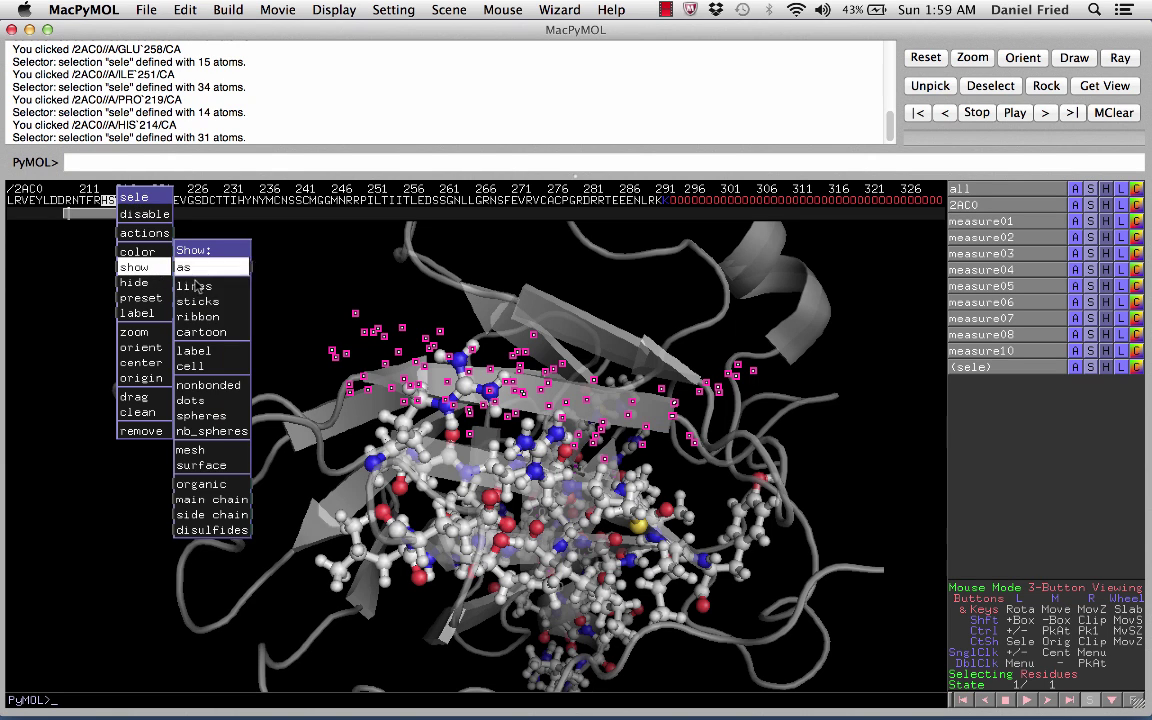
pyautogui.click(180, 285)
pyautogui.rightClick(127, 200)
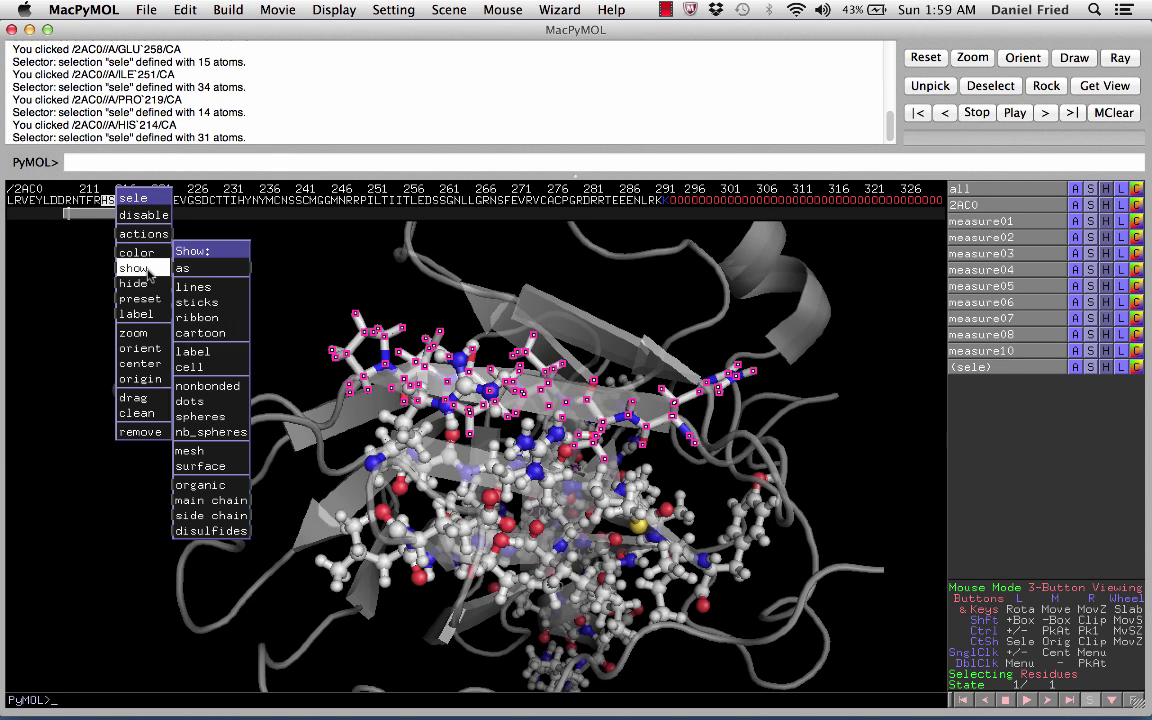
pyautogui.click(213, 415)
pyautogui.click(263, 340)
# - Examine the facing backbone atoms between the Arg156–Tyr163 strand and the Ile251–Glu258 strand up close
pyautogui.moveTo(400, 420)
pyautogui.mouseDown()
pyautogui.moveTo(425, 450)
pyautogui.moveTo(434, 388)
pyautogui.moveTo(505, 425)
pyautogui.moveTo(502, 472)
pyautogui.mouseUp()
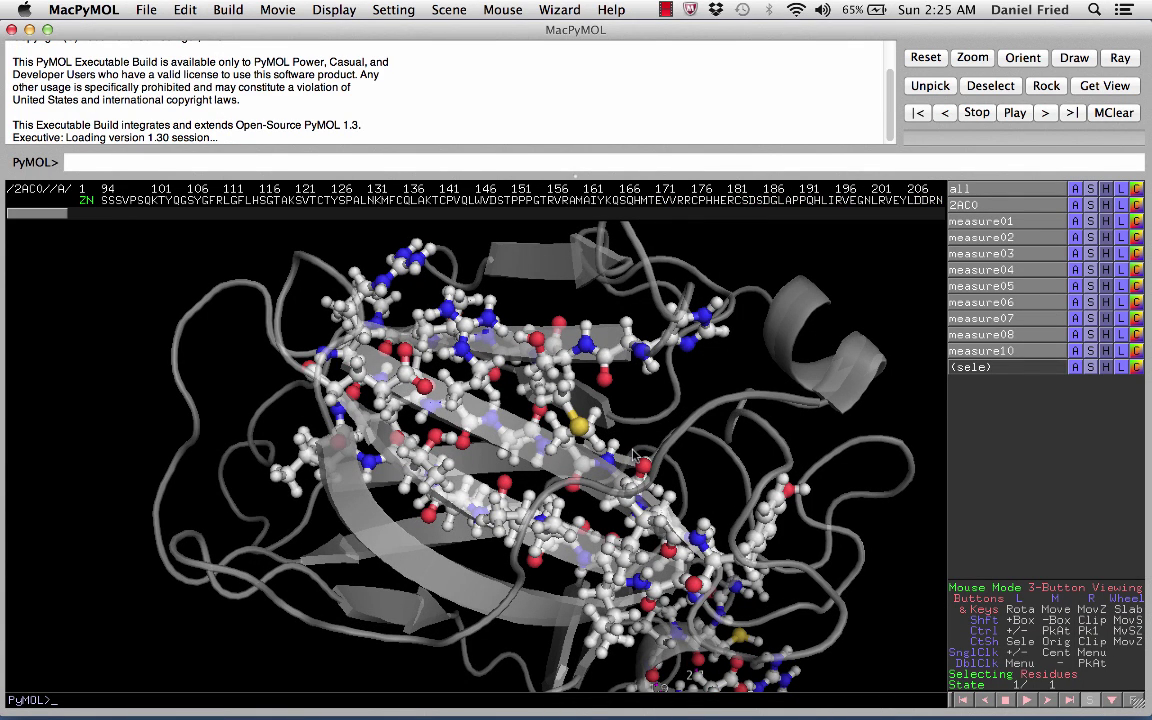
pyautogui.moveTo(608, 302); pyautogui.dragTo(551, 387, button='right')
pyautogui.moveTo(456, 336); pyautogui.dragTo(409, 400)
pyautogui.moveTo(652, 481); pyautogui.dragTo(438, 425)
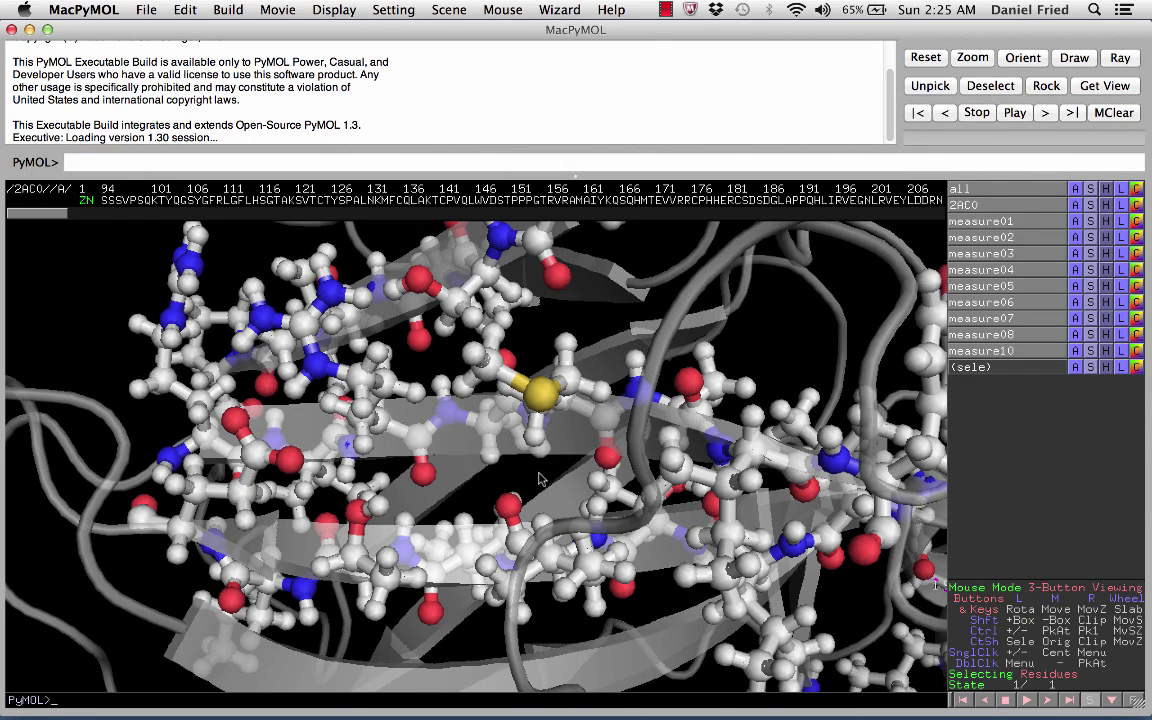
pyautogui.moveTo(545, 474); pyautogui.dragTo(561, 428)
pyautogui.moveTo(401, 400); pyautogui.dragTo(370, 440)
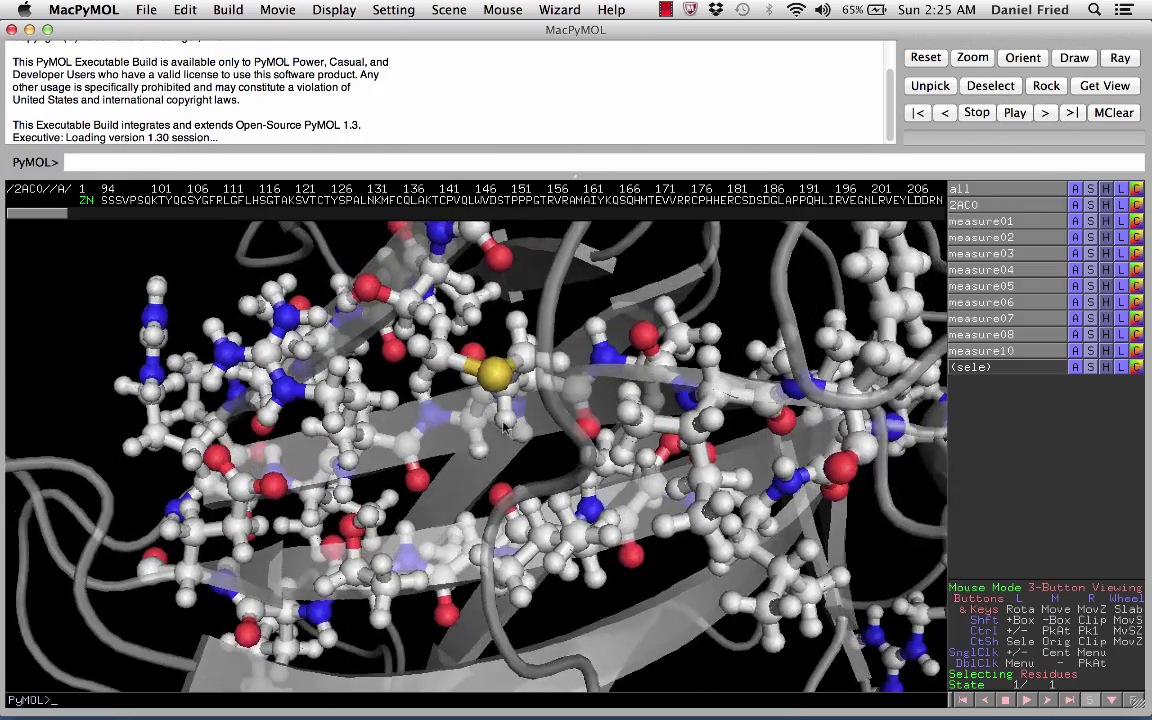
pyautogui.moveTo(545, 462); pyautogui.dragTo(538, 530, button='right')
pyautogui.moveTo(538, 530); pyautogui.dragTo(648, 470, button='middle')
pyautogui.moveTo(648, 470); pyautogui.dragTo(625, 431)
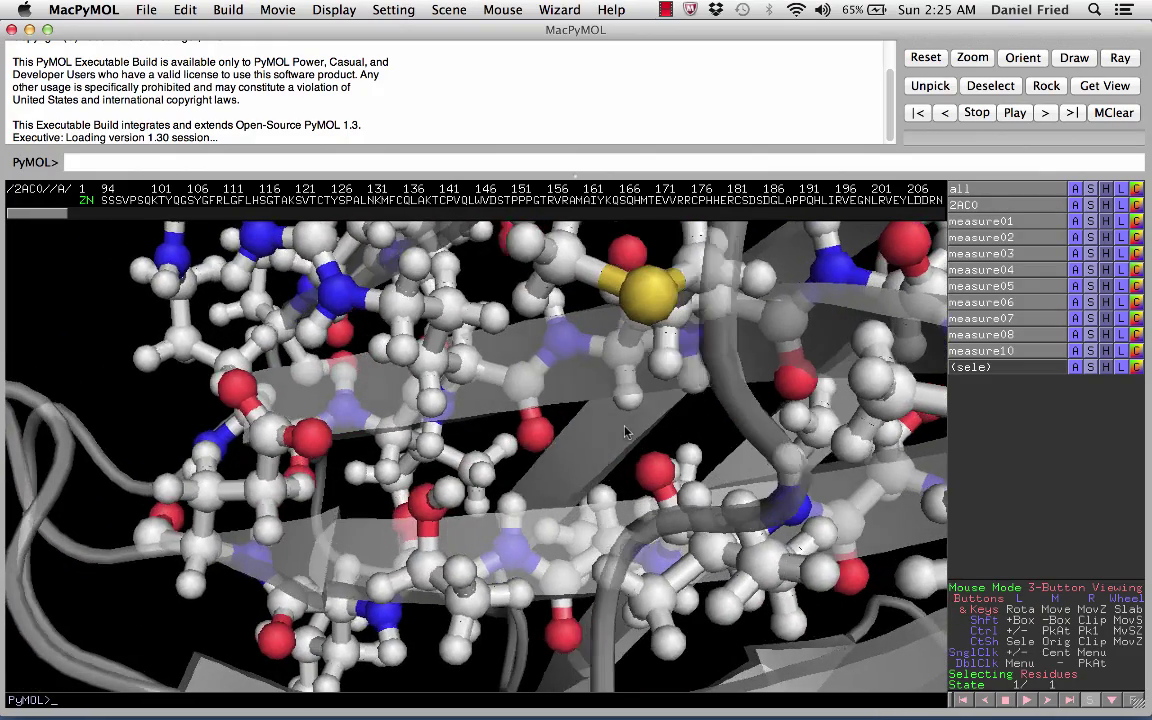
# - Use the Measurement wizard to measure the distances from Arg158 O to Thr256 H02 and from Met160 H02 to Ile254 O
pyautogui.click(557, 9)
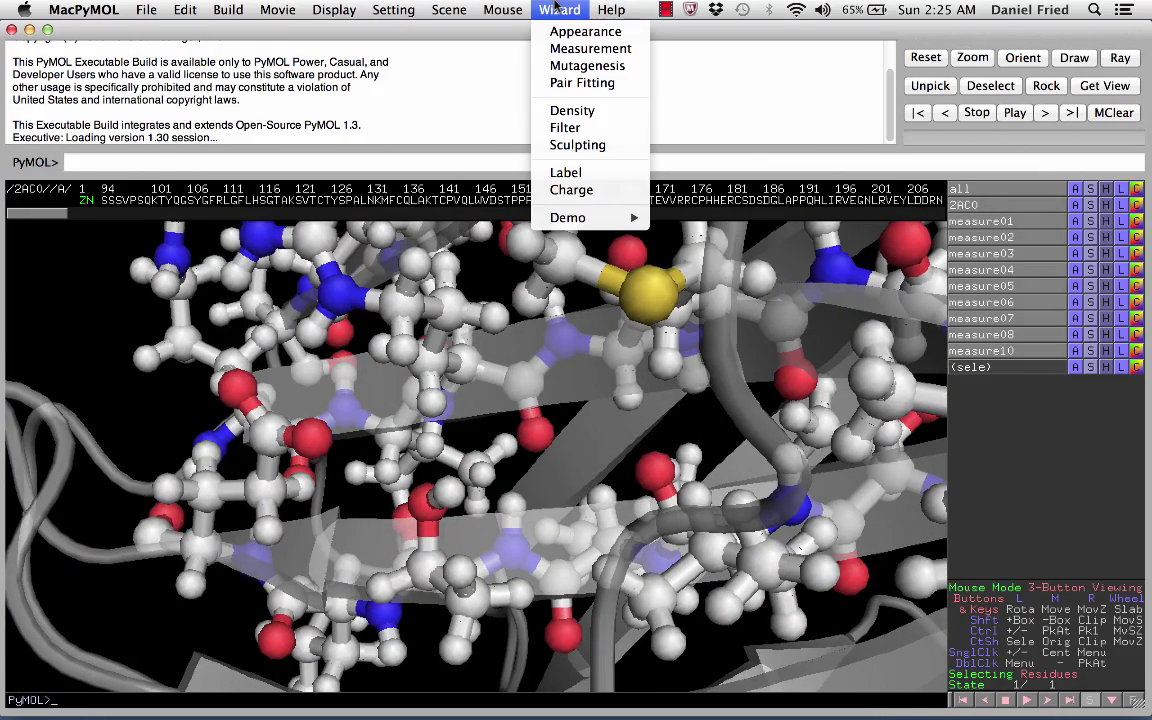
pyautogui.click(568, 50)
pyautogui.click(535, 438)
pyautogui.click(513, 500)
pyautogui.moveTo(425, 477); pyautogui.dragTo(562, 551)
pyautogui.click(561, 545)
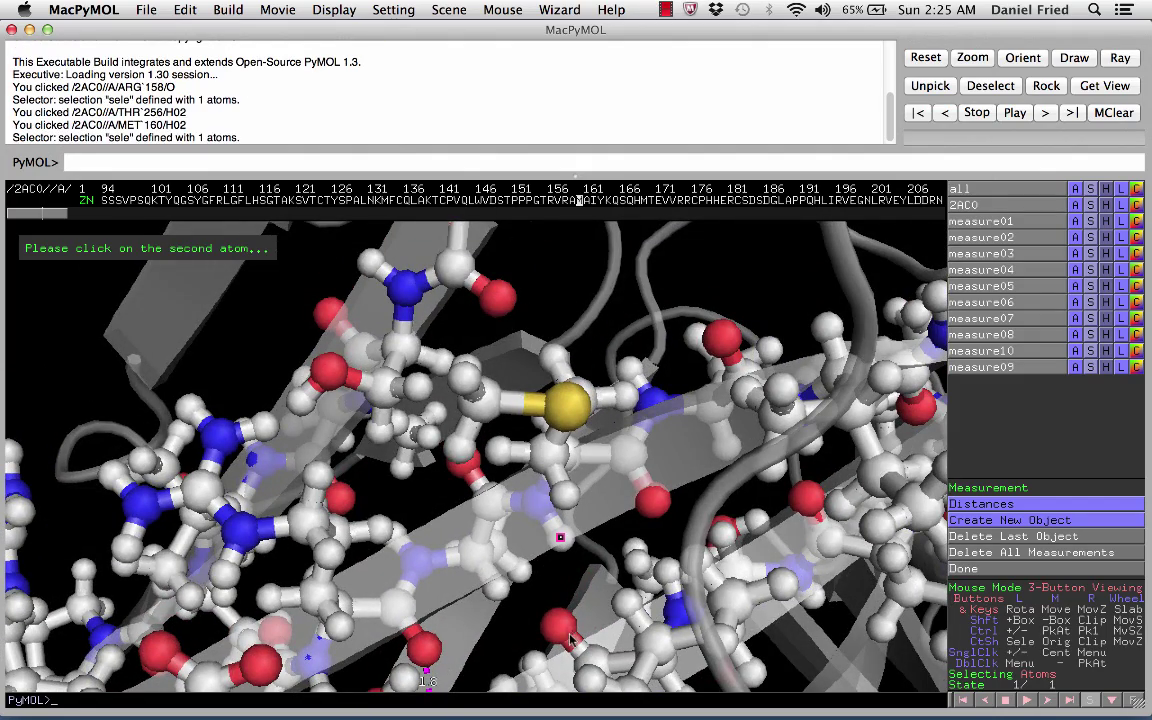
pyautogui.click(554, 633)
# - Measure the distances from Met160 O to Ile254 H02 and from Ile162 H02 to Leu252 O
pyautogui.moveTo(554, 633); pyautogui.dragTo(440, 476)
pyautogui.click(456, 462)
pyautogui.click(441, 536)
pyautogui.moveTo(441, 536); pyautogui.dragTo(343, 518)
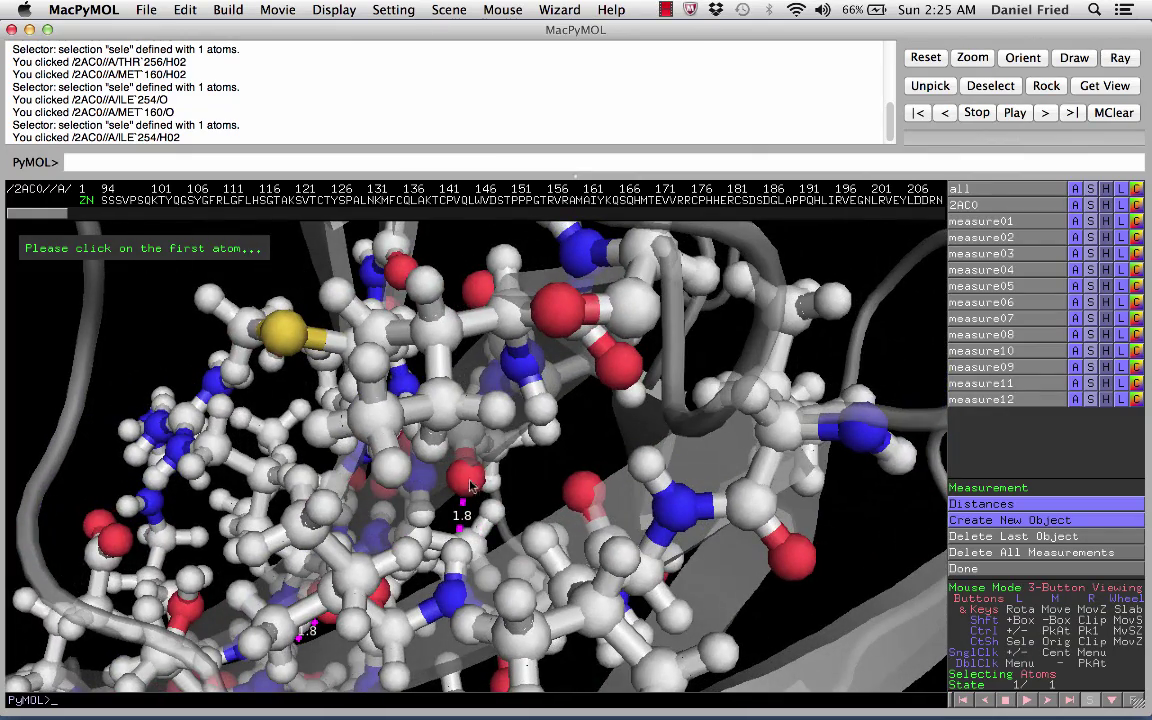
pyautogui.click(542, 409)
pyautogui.click(580, 492)
# - Measure the hydrogen-bond distance from Arg158 H02 to Thr256 O between the two strands
pyautogui.moveTo(385, 478); pyautogui.dragTo(498, 412)
pyautogui.moveTo(506, 458); pyautogui.dragTo(533, 400)
pyautogui.click(551, 380)
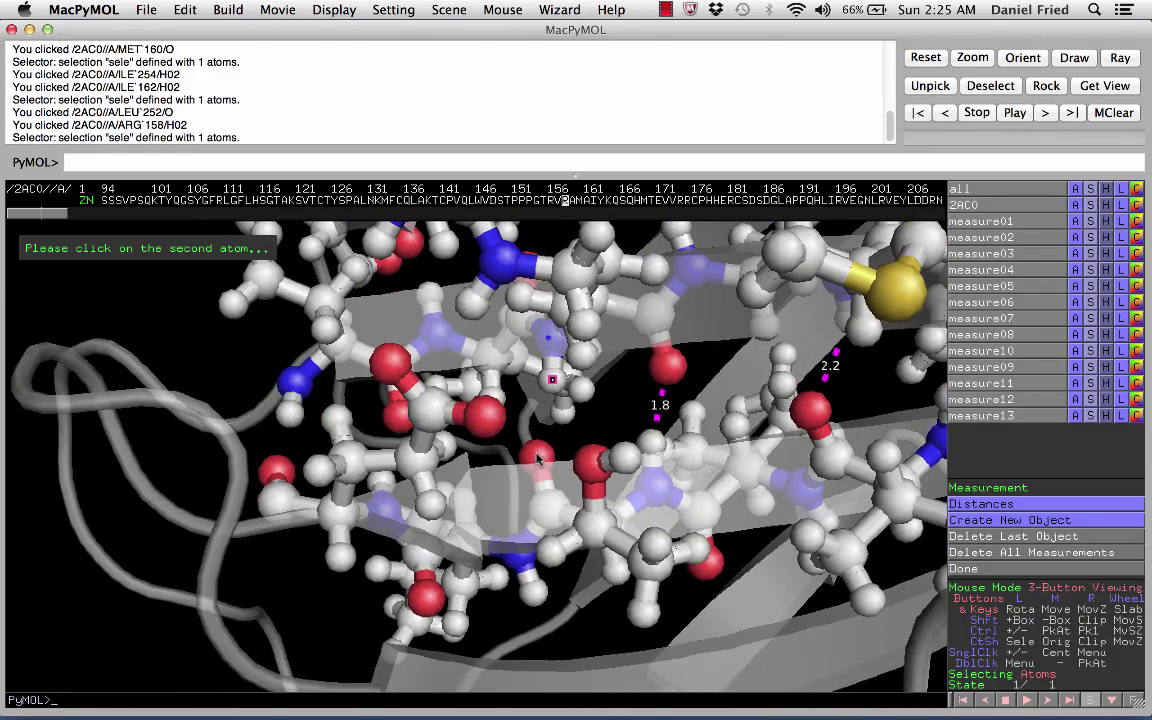
pyautogui.click(537, 453)
# - Measure the distances from Arg156 O to Glu258 H02 and from Ile162 O to Leu252 H02
pyautogui.moveTo(431, 440); pyautogui.dragTo(713, 352)
pyautogui.click(490, 456)
pyautogui.click(446, 466)
pyautogui.click(693, 298)
pyautogui.click(709, 341)
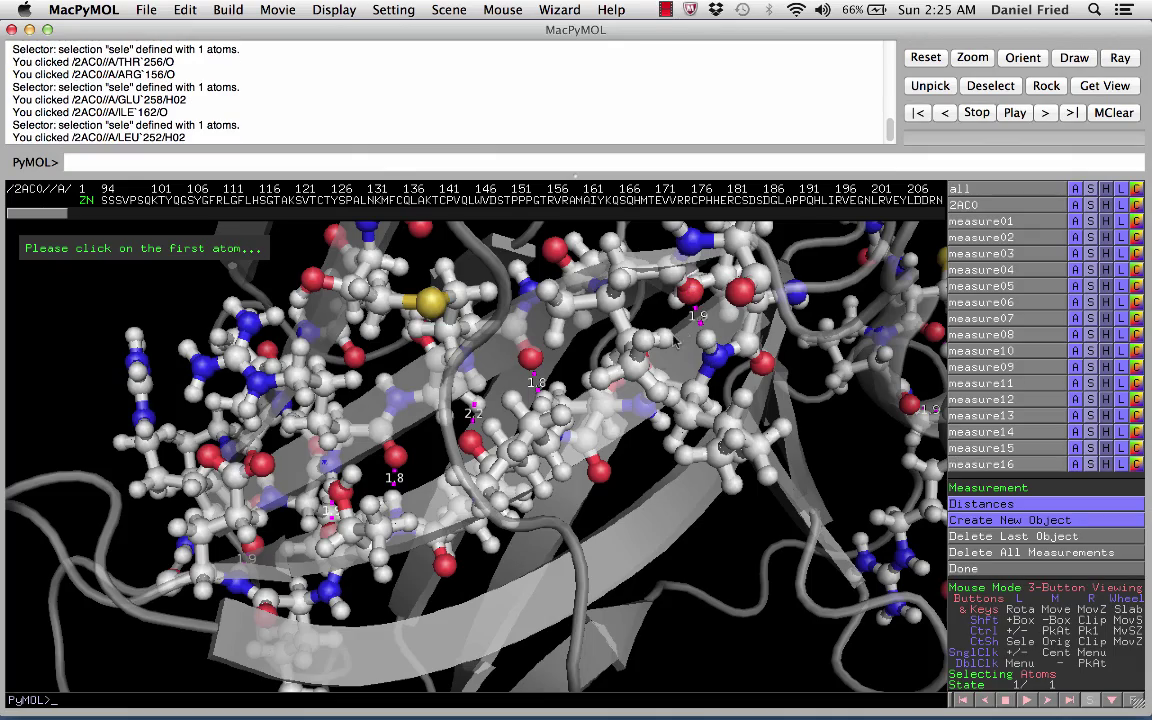
# - Measure the hydrogen-bond distance from Val216 O to Ala159 H02 on the other side of the central strand
pyautogui.moveTo(705, 345); pyautogui.dragTo(600, 525, button='middle')
pyautogui.moveTo(480, 380); pyautogui.dragTo(450, 573, button='right')
pyautogui.moveTo(451, 572); pyautogui.dragTo(455, 490)
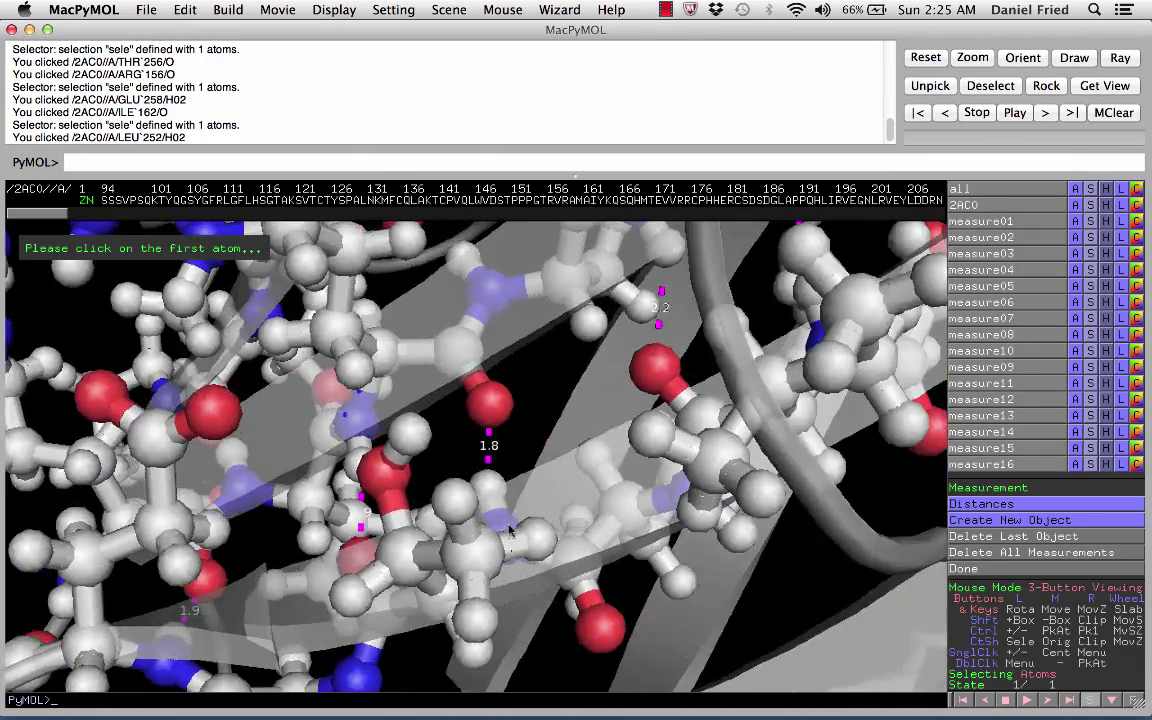
pyautogui.moveTo(480, 510); pyautogui.dragTo(536, 354, button='right')
pyautogui.moveTo(540, 380); pyautogui.dragTo(601, 389)
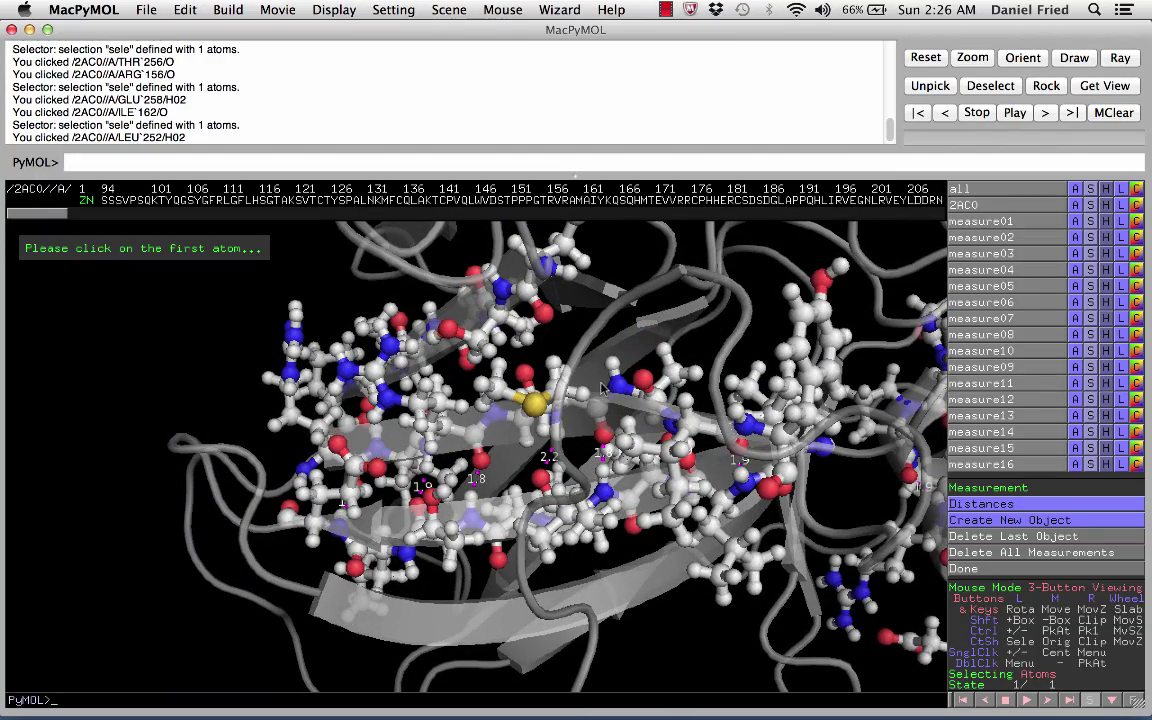
pyautogui.moveTo(615, 337); pyautogui.dragTo(601, 512, button='right')
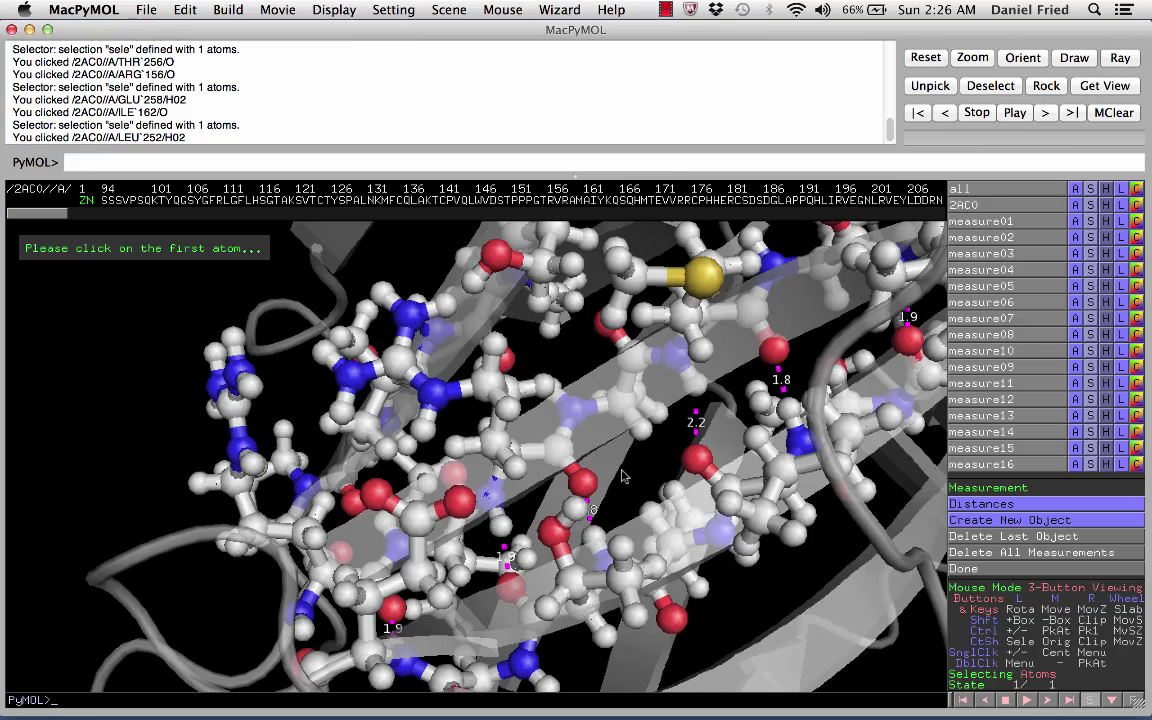
pyautogui.moveTo(622, 477); pyautogui.dragTo(463, 435)
pyautogui.click(522, 388)
pyautogui.click(541, 416)
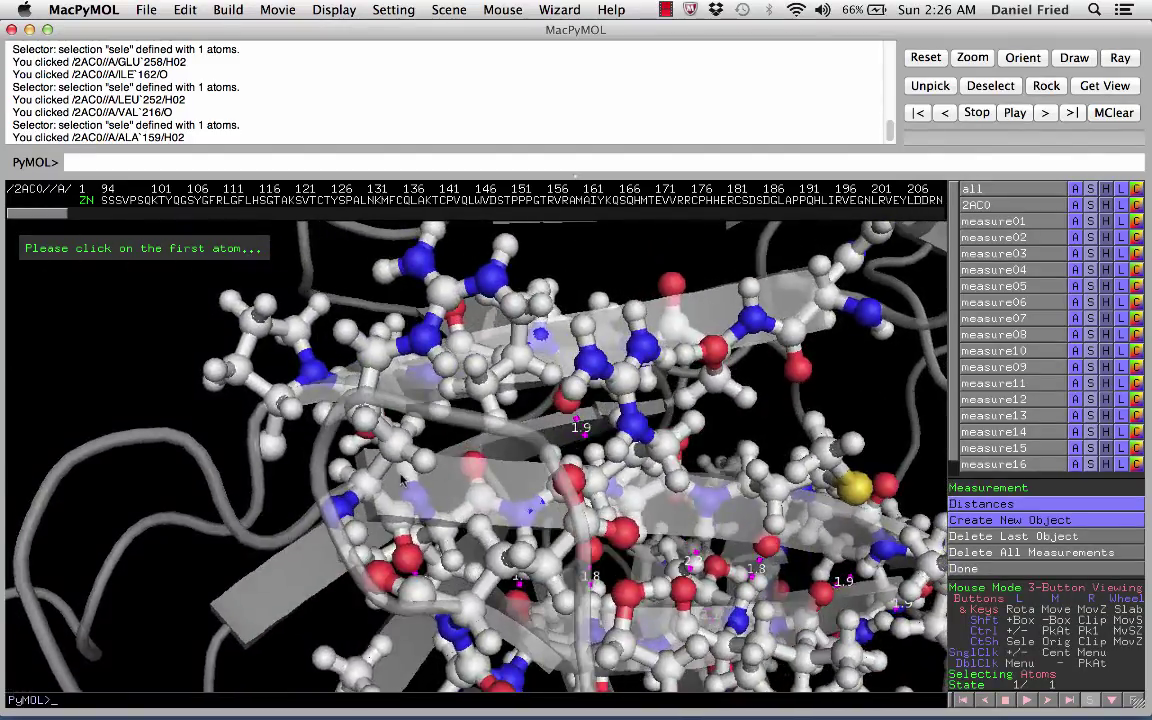
# - Measure the hydrogen-bond distance from Val157 O to Val218 H02
pyautogui.moveTo(402, 480); pyautogui.dragTo(488, 476)
pyautogui.click(489, 461)
pyautogui.click(510, 355)
# - Measure the two remaining oxygen-to-hydrogen distances between the facing backbones of the His214–Pro219 and Arg156–Tyr163 strands
pyautogui.moveTo(510, 355); pyautogui.dragTo(630, 375)
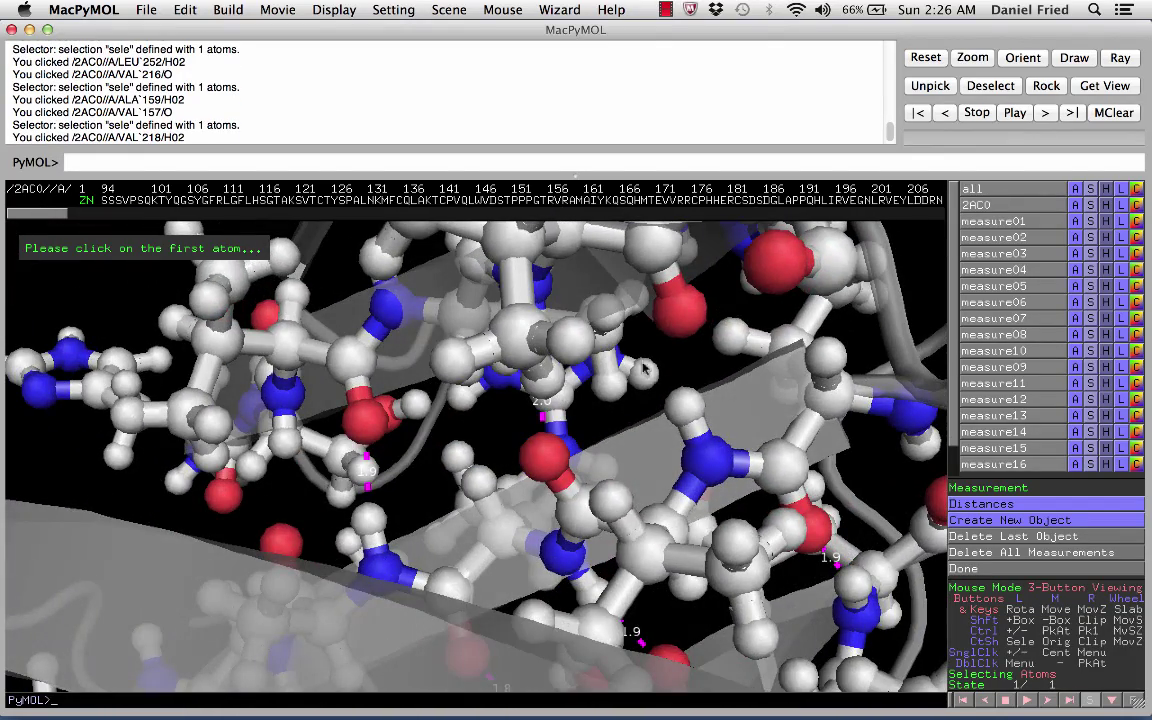
pyautogui.click(681, 312)
pyautogui.click(686, 401)
pyautogui.moveTo(686, 401); pyautogui.dragTo(444, 436)
pyautogui.moveTo(442, 434); pyautogui.dragTo(442, 540, button='right')
pyautogui.moveTo(425, 370); pyautogui.dragTo(455, 600, button='middle')
pyautogui.moveTo(440, 560); pyautogui.dragTo(396, 467)
pyautogui.click(418, 452)
pyautogui.click(460, 500)
# - Check the measured strand hydrogen bonds and end the Measurement wizard
pyautogui.moveTo(504, 520); pyautogui.dragTo(474, 515)
pyautogui.moveTo(474, 515); pyautogui.dragTo(469, 632, button='right')
pyautogui.moveTo(469, 632); pyautogui.dragTo(424, 535)
pyautogui.moveTo(424, 535); pyautogui.dragTo(485, 463, button='middle')
pyautogui.moveTo(485, 463); pyautogui.dragTo(480, 452, button='right')
pyautogui.moveTo(480, 452); pyautogui.dragTo(484, 511, button='middle')
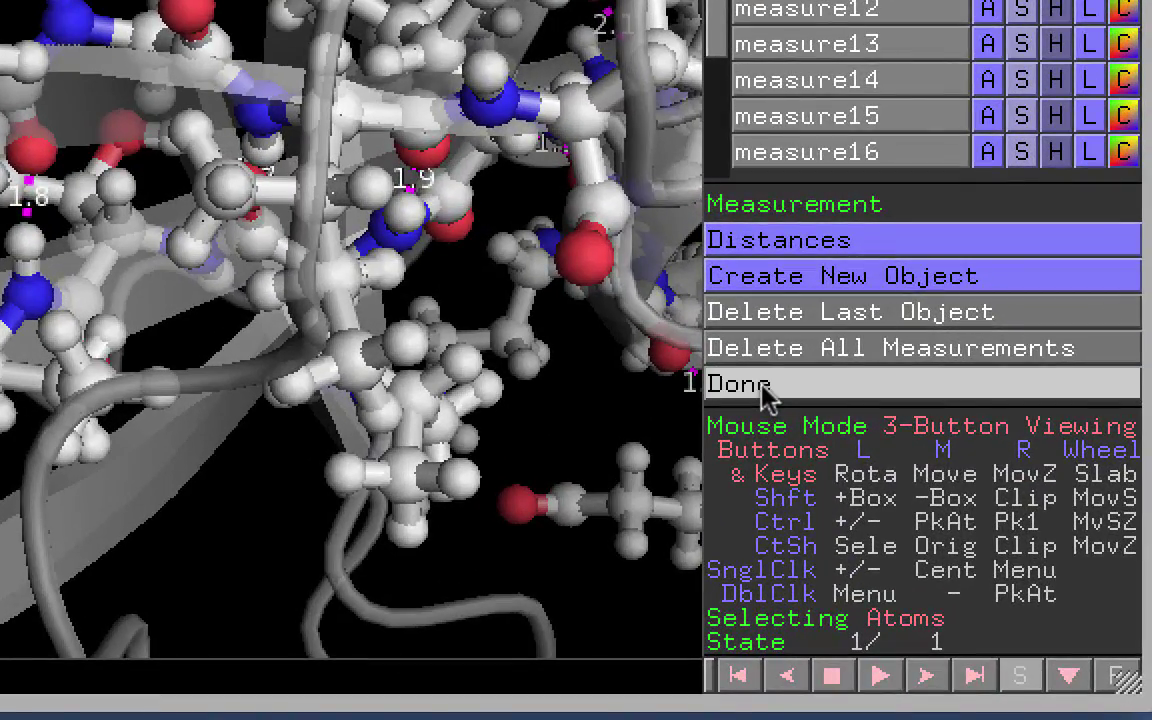
pyautogui.click(765, 393)
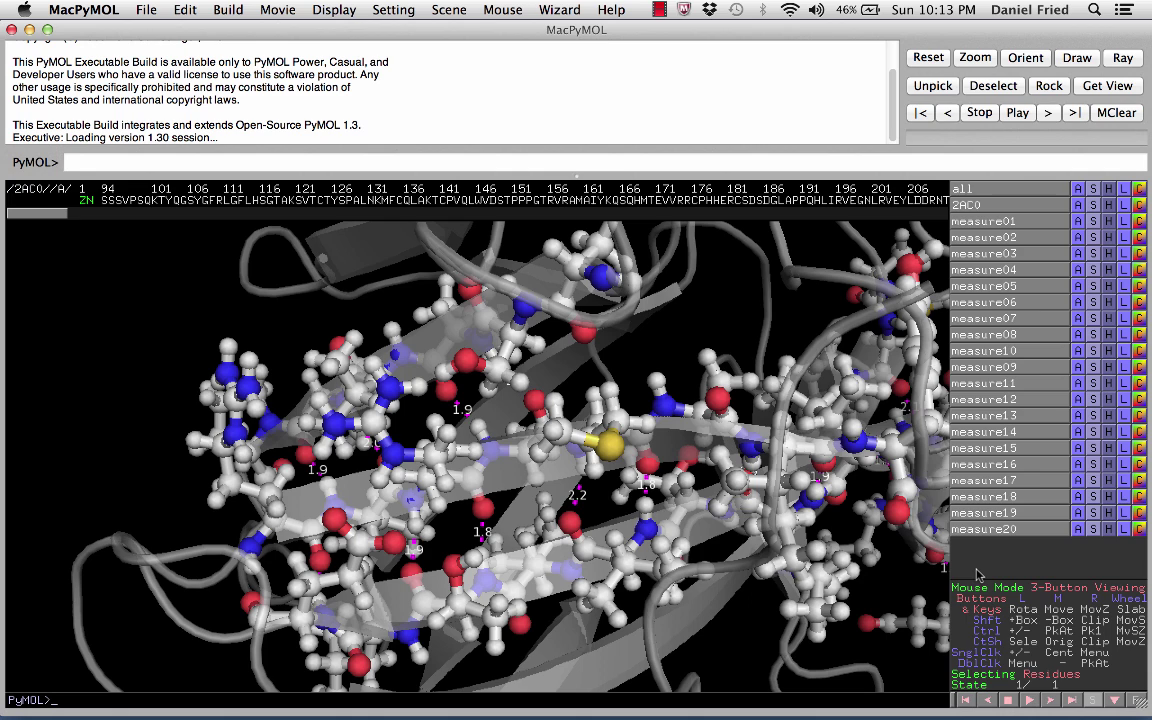
# - Switch the selection mode to Molecules, select the whole structure, color it by element with the grey-carbon scheme from set 5, and clear the selection
pyautogui.click(1069, 678)
pyautogui.click(518, 202)
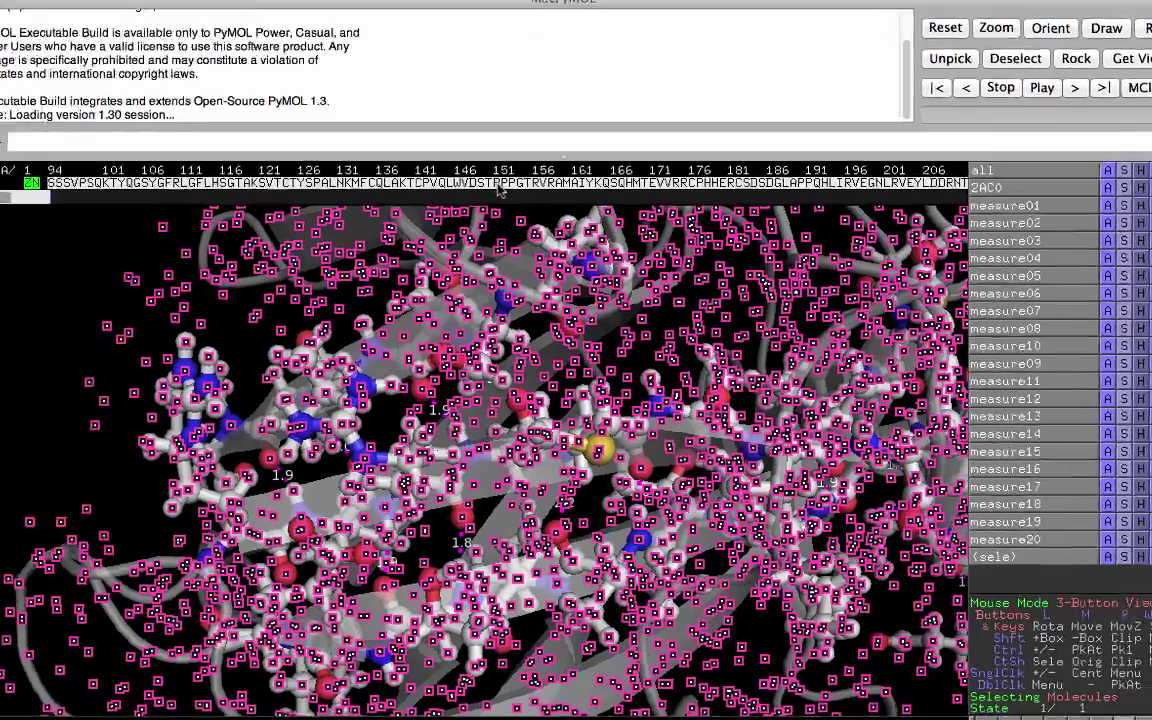
pyautogui.rightClick(518, 203)
pyautogui.moveTo(513, 258)
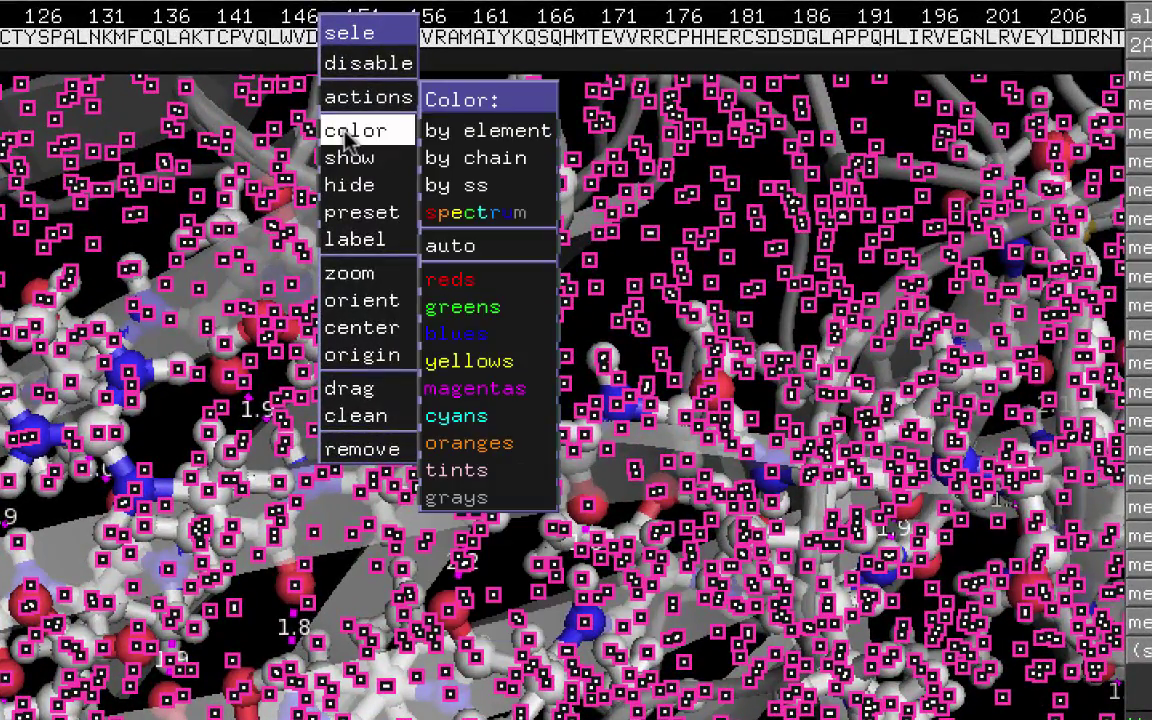
pyautogui.moveTo(480, 130)
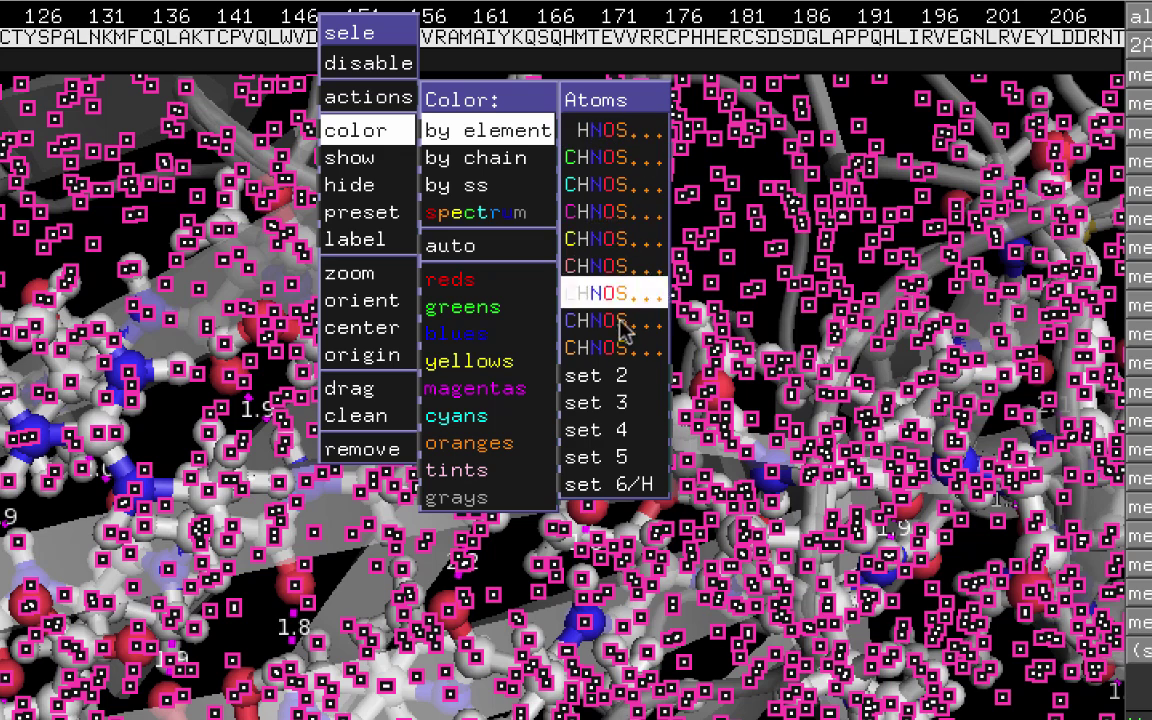
pyautogui.moveTo(625, 457)
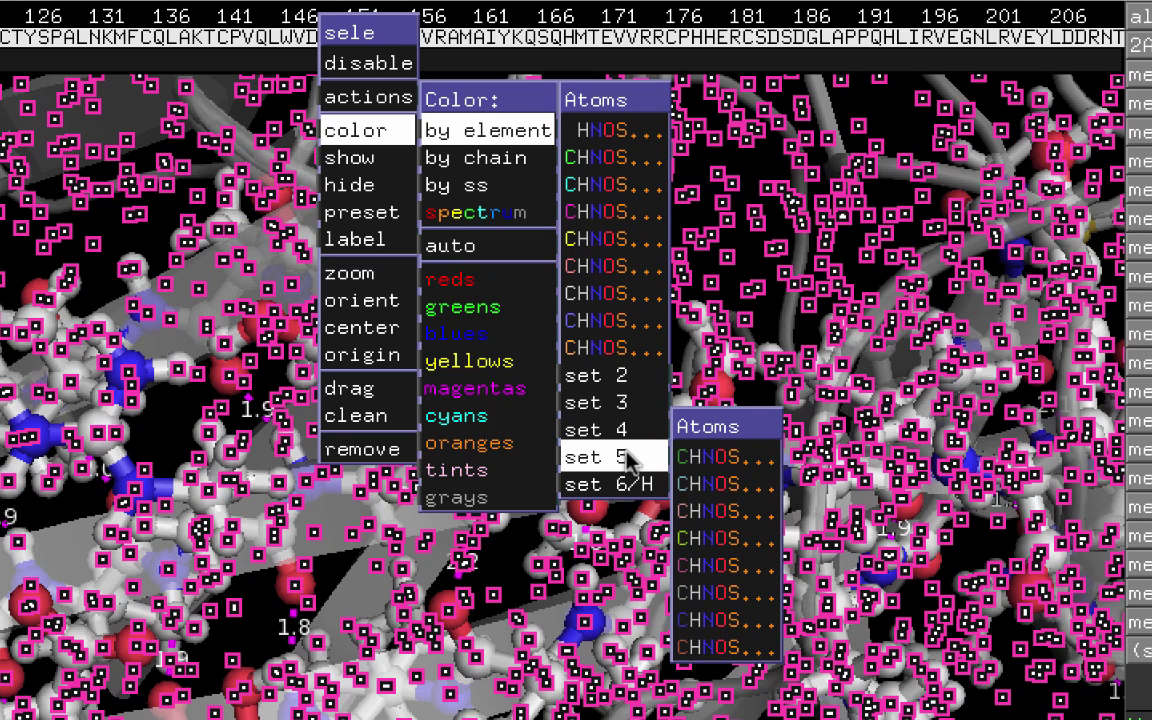
pyautogui.click(735, 595)
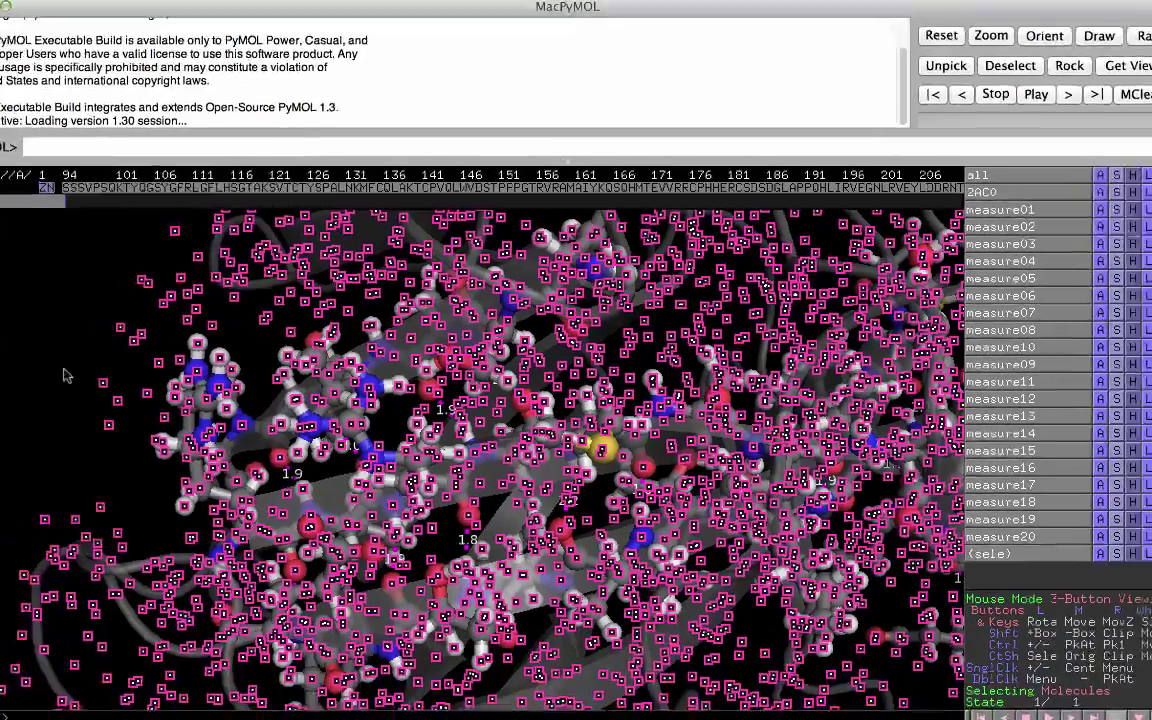
pyautogui.click(63, 375)
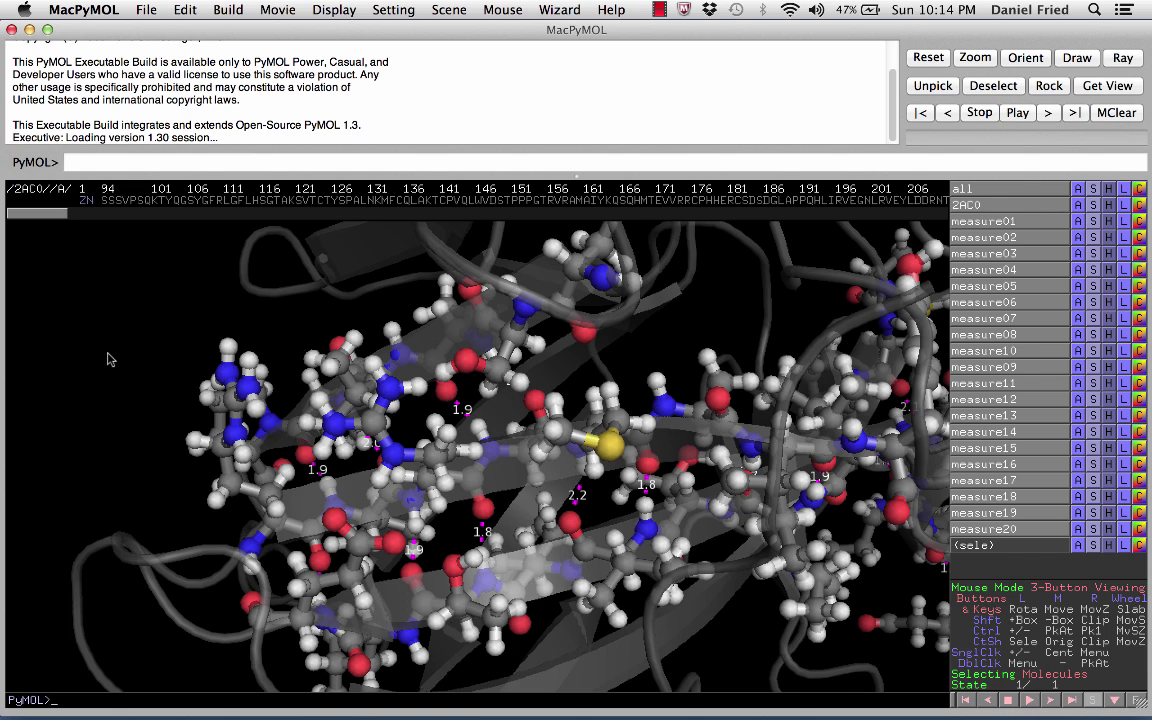
# - Select the whole structure again and hide its nonpolar hydrogens
pyautogui.moveTo(393, 536)
pyautogui.mouseDown()
pyautogui.moveTo(430, 480)
pyautogui.moveTo(429, 445)
pyautogui.moveTo(405, 527)
pyautogui.mouseUp()
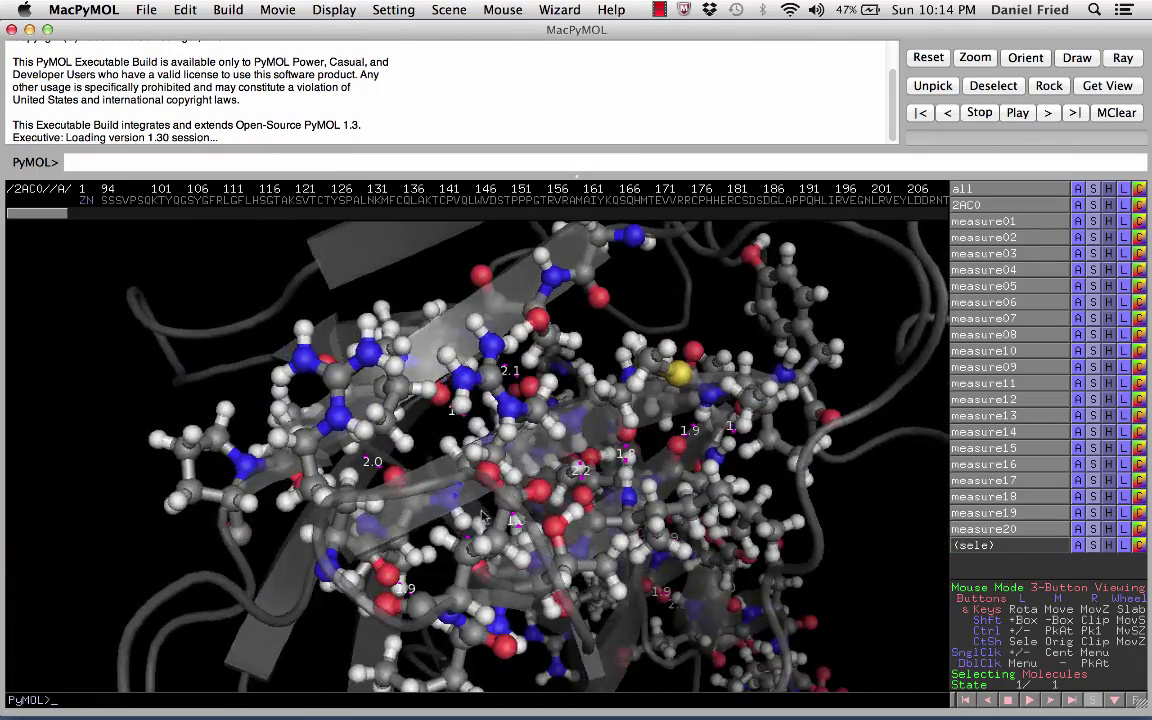
pyautogui.moveTo(483, 516); pyautogui.dragTo(623, 603)
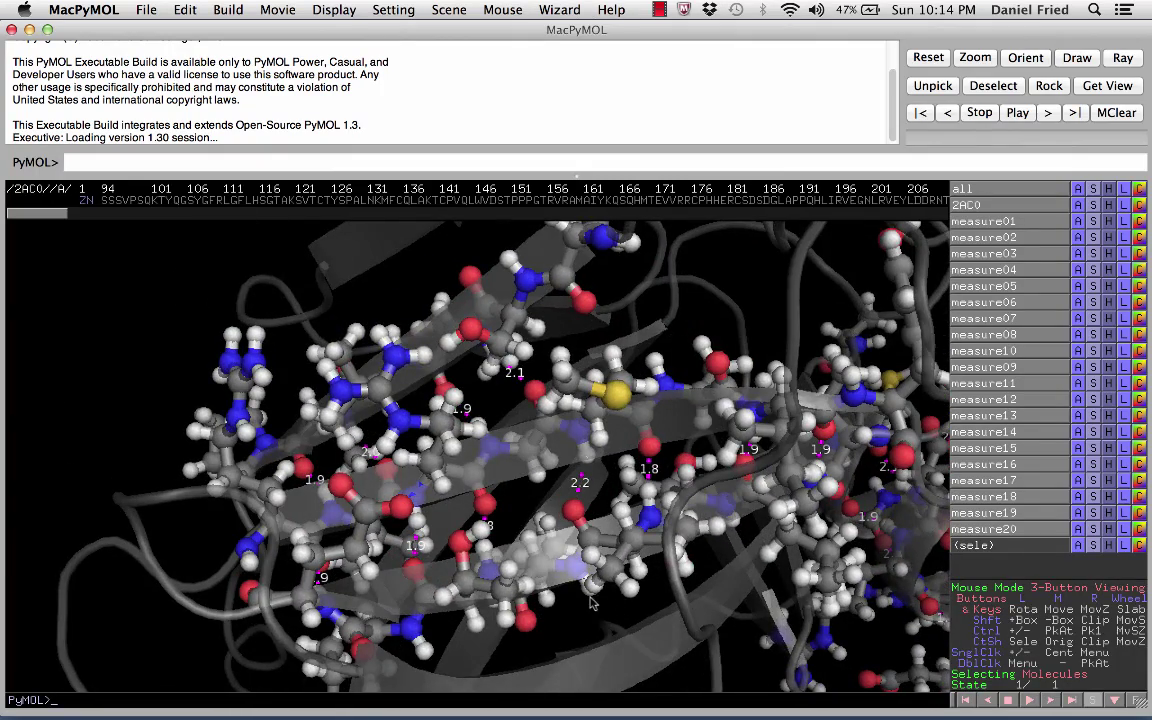
pyautogui.click(414, 213)
pyautogui.moveTo(82, 214); pyautogui.dragTo(14, 215)
pyautogui.click(187, 201)
pyautogui.rightClick(188, 201)
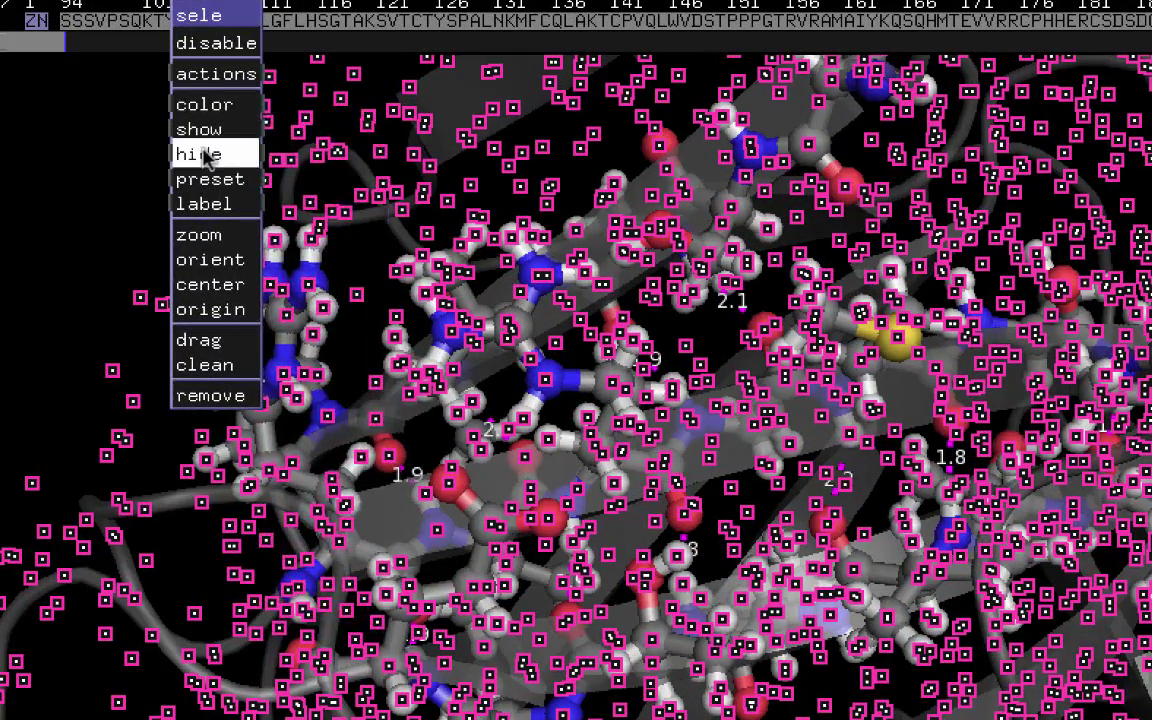
pyautogui.moveTo(186, 282)
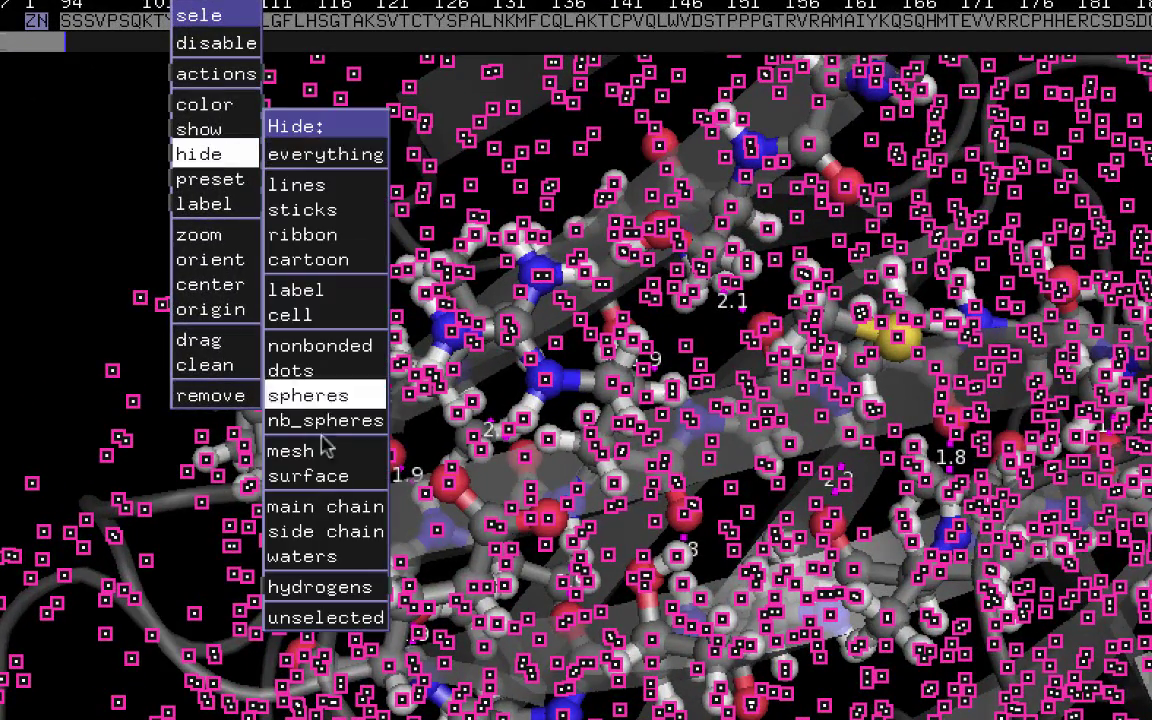
pyautogui.moveTo(355, 588)
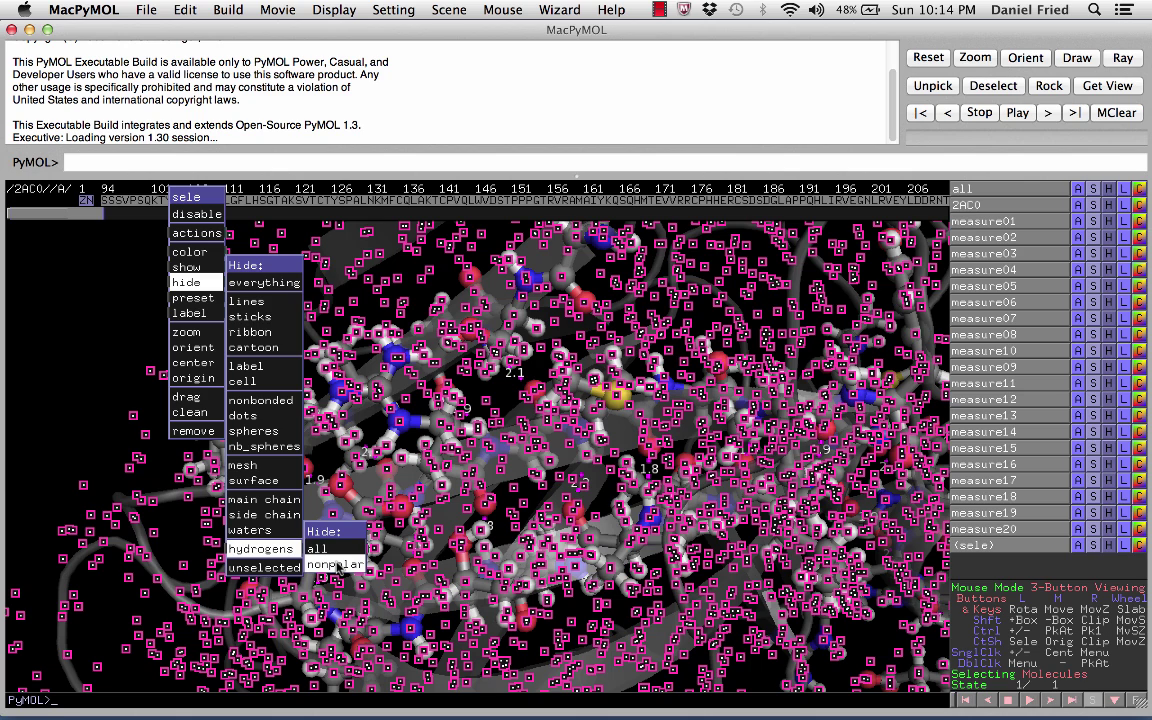
pyautogui.click(336, 566)
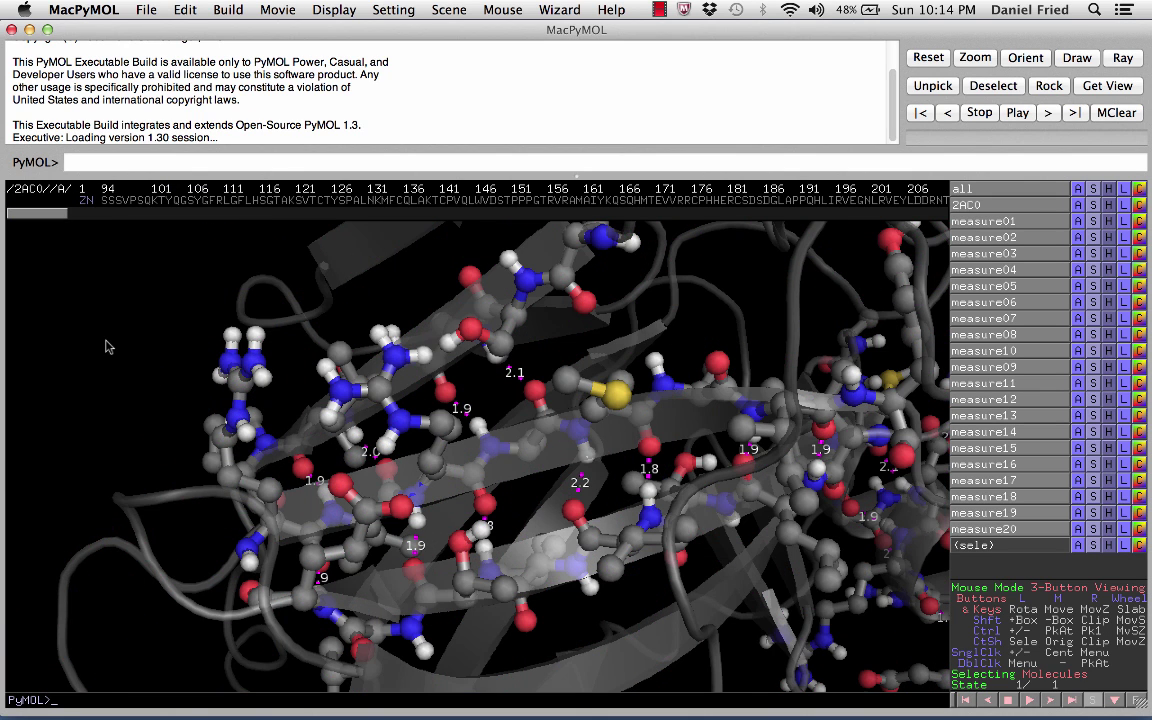
# - Hide the distance numbers beside the hydrogen bonds by changing the label_size setting to 0
pyautogui.moveTo(205, 296); pyautogui.dragTo(352, 388)
pyautogui.moveTo(352, 388); pyautogui.dragTo(400, 440, button='right')
pyautogui.moveTo(582, 481); pyautogui.dragTo(398, 388)
pyautogui.moveTo(504, 424); pyautogui.dragTo(383, 457)
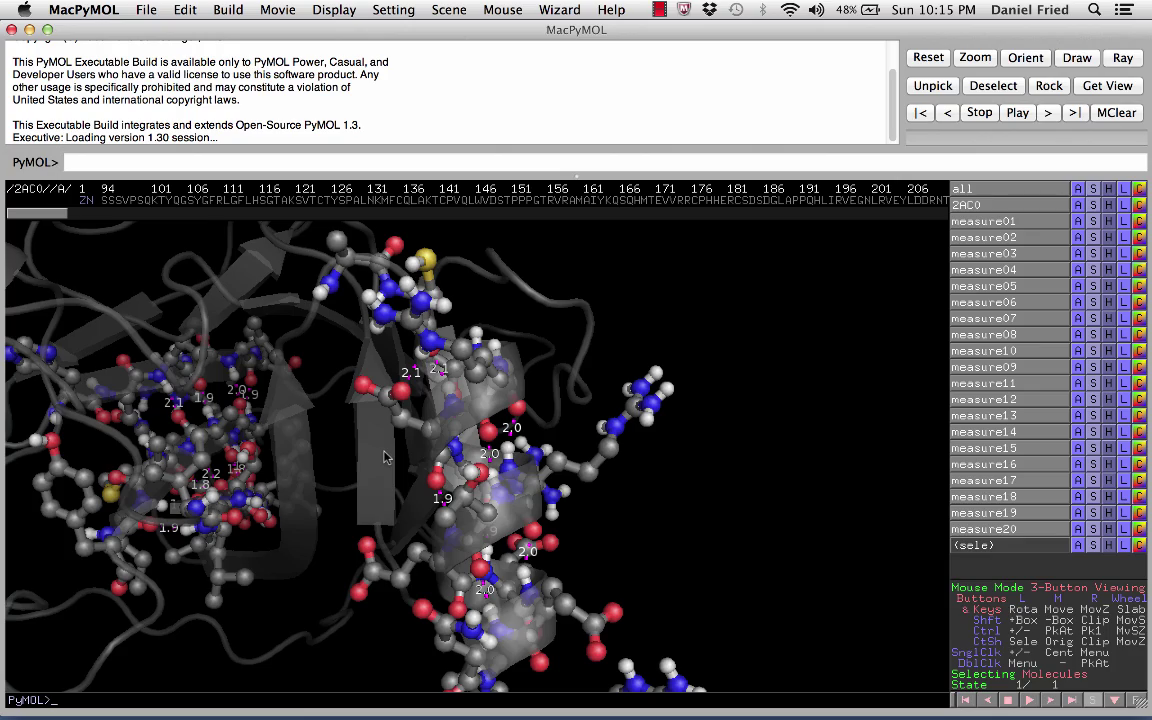
pyautogui.moveTo(383, 457); pyautogui.dragTo(460, 481)
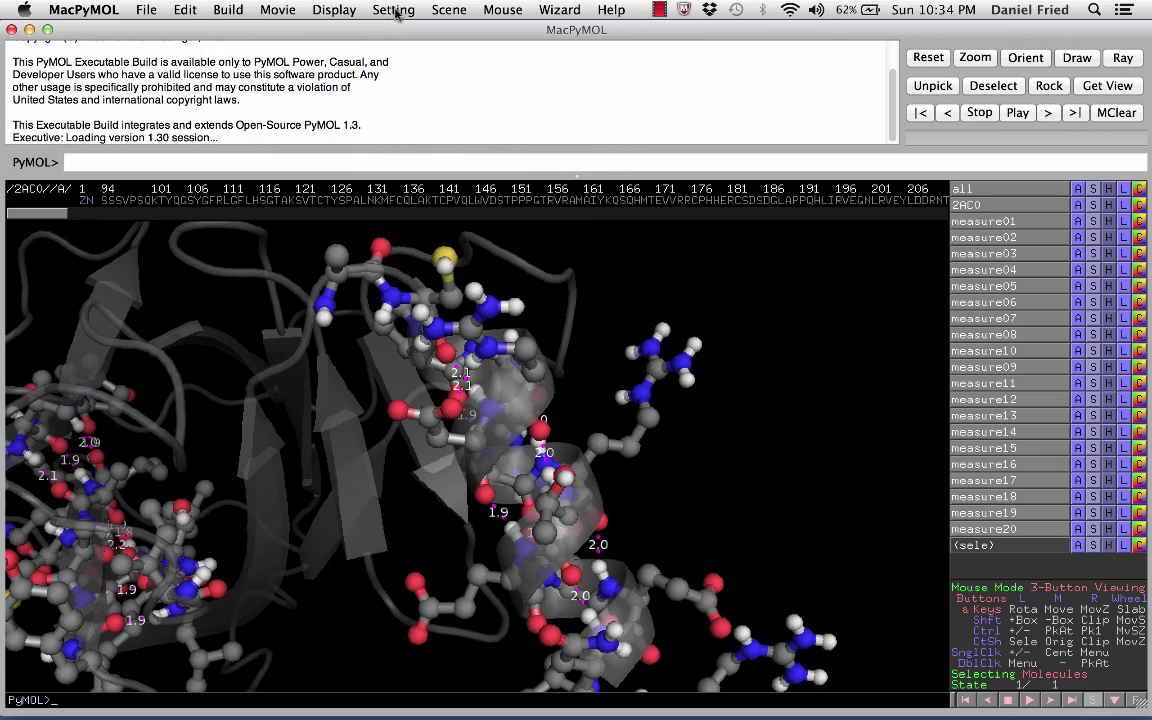
pyautogui.click(394, 10)
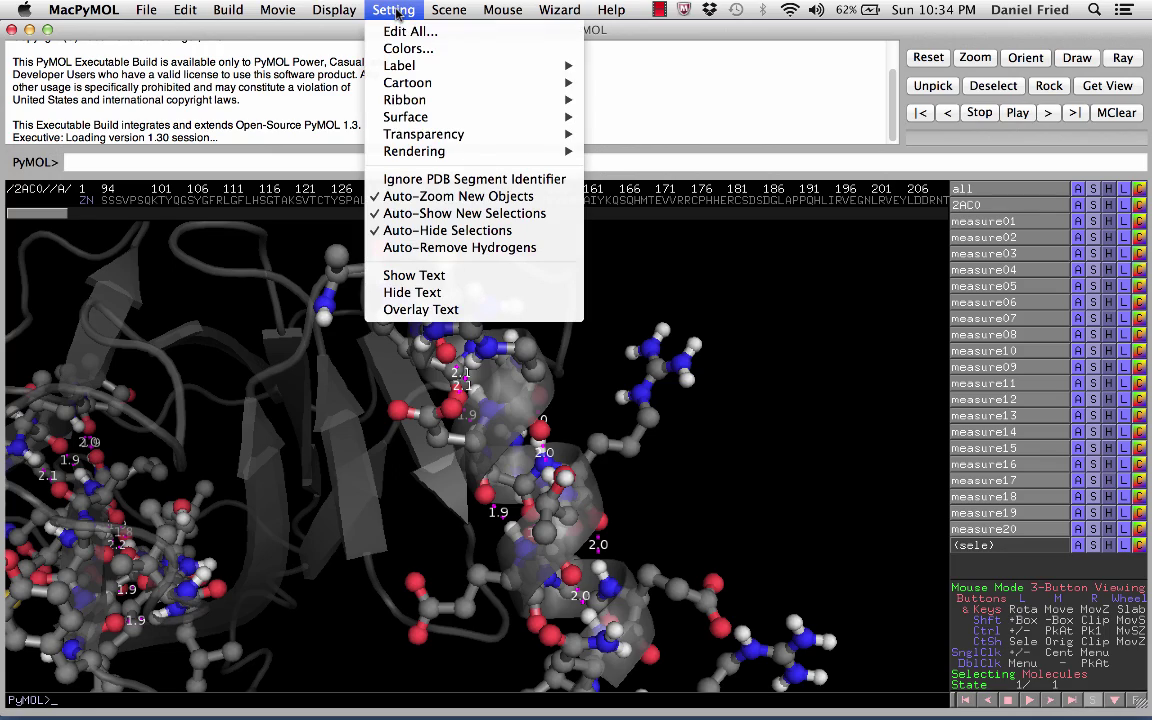
pyautogui.click(400, 31)
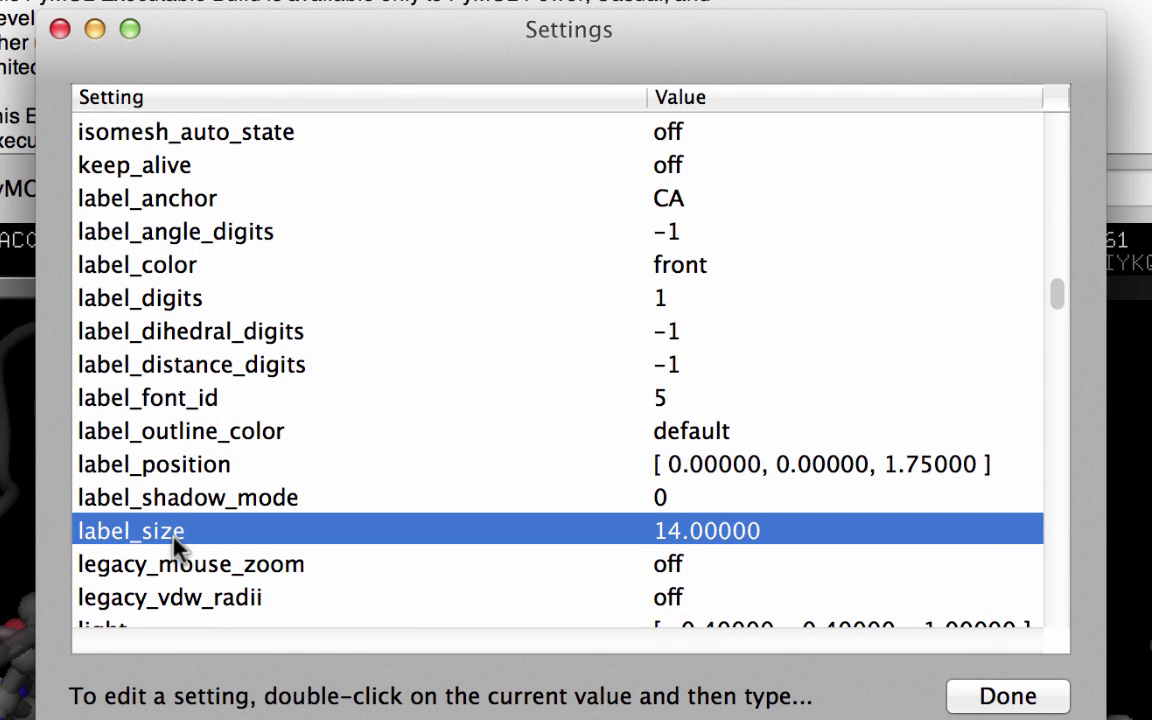
pyautogui.doubleClick(678, 531)
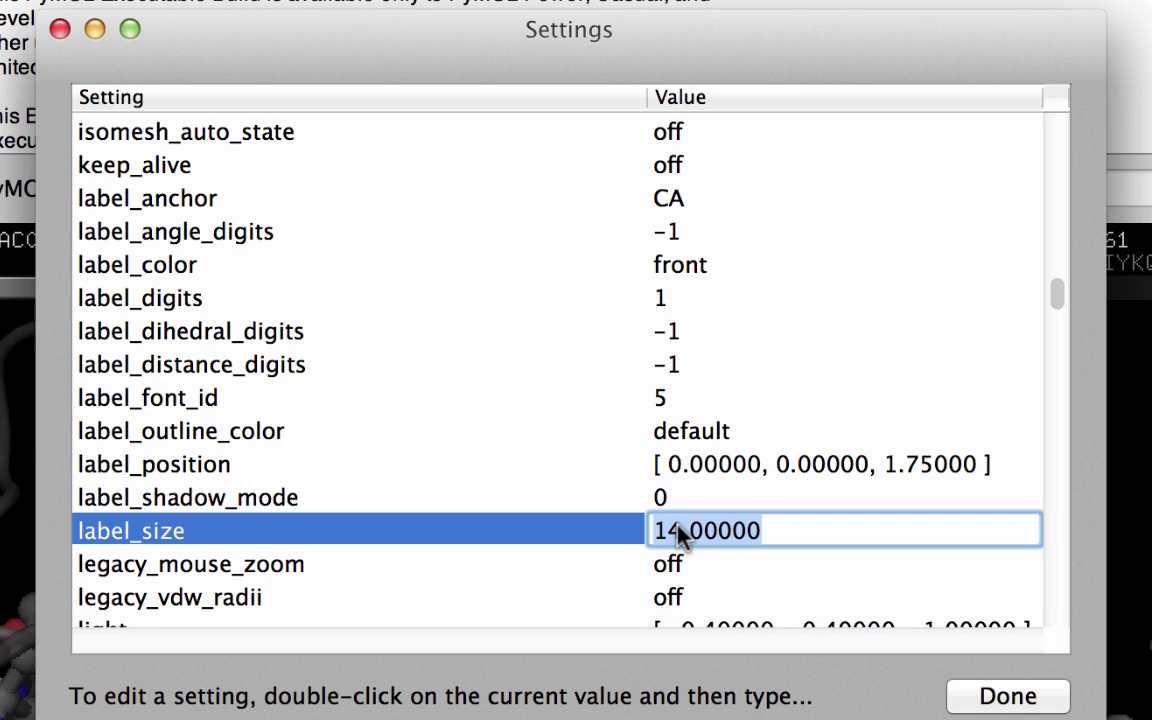
pyautogui.write('0')
pyautogui.press('Return')
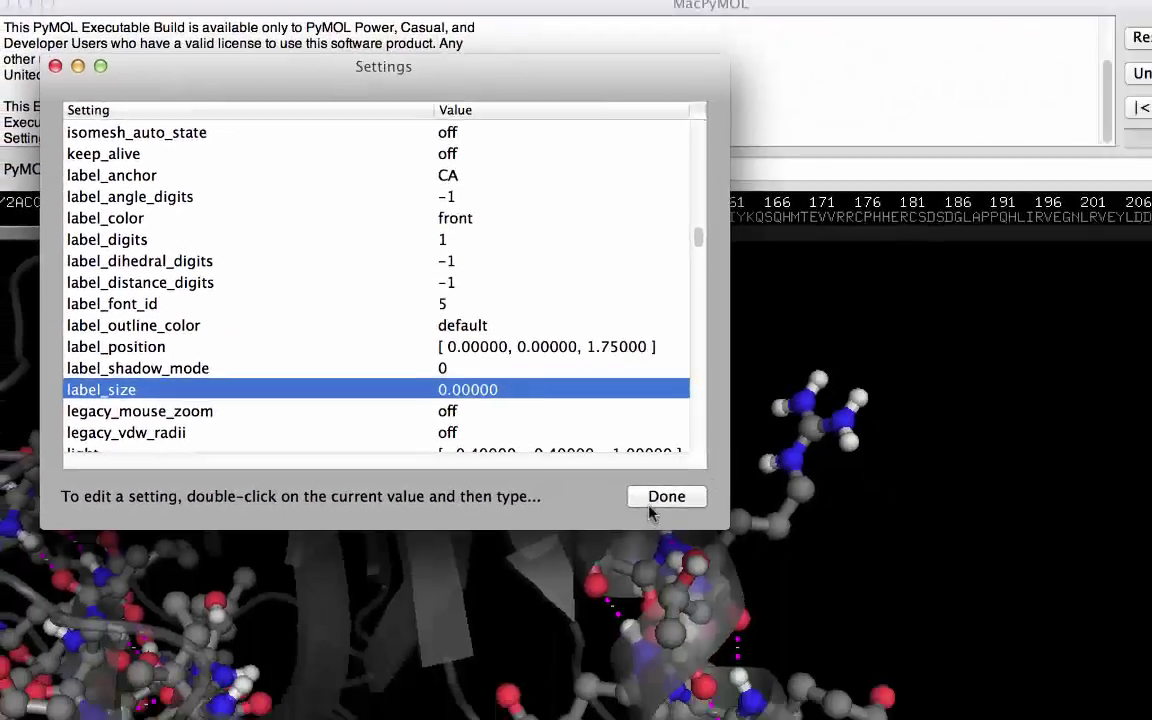
pyautogui.click(1012, 695)
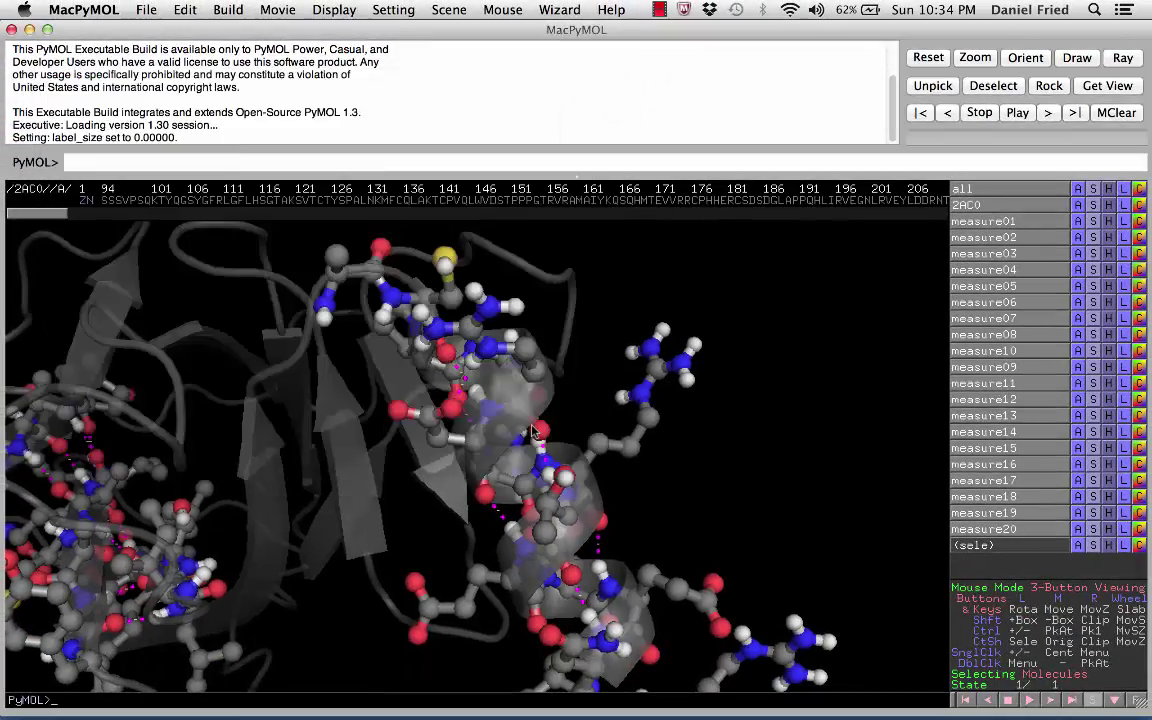
# - Inspect the hydrogen-bond dashes along the alpha helix
pyautogui.moveTo(800, 362); pyautogui.dragTo(771, 352)
pyautogui.moveTo(771, 352); pyautogui.dragTo(680, 432, button='right')
pyautogui.moveTo(680, 432)
pyautogui.mouseDown()
pyautogui.moveTo(558, 411)
pyautogui.moveTo(656, 406)
pyautogui.moveTo(672, 438)
pyautogui.mouseUp()
pyautogui.moveTo(670, 437); pyautogui.dragTo(580, 357, button='right')
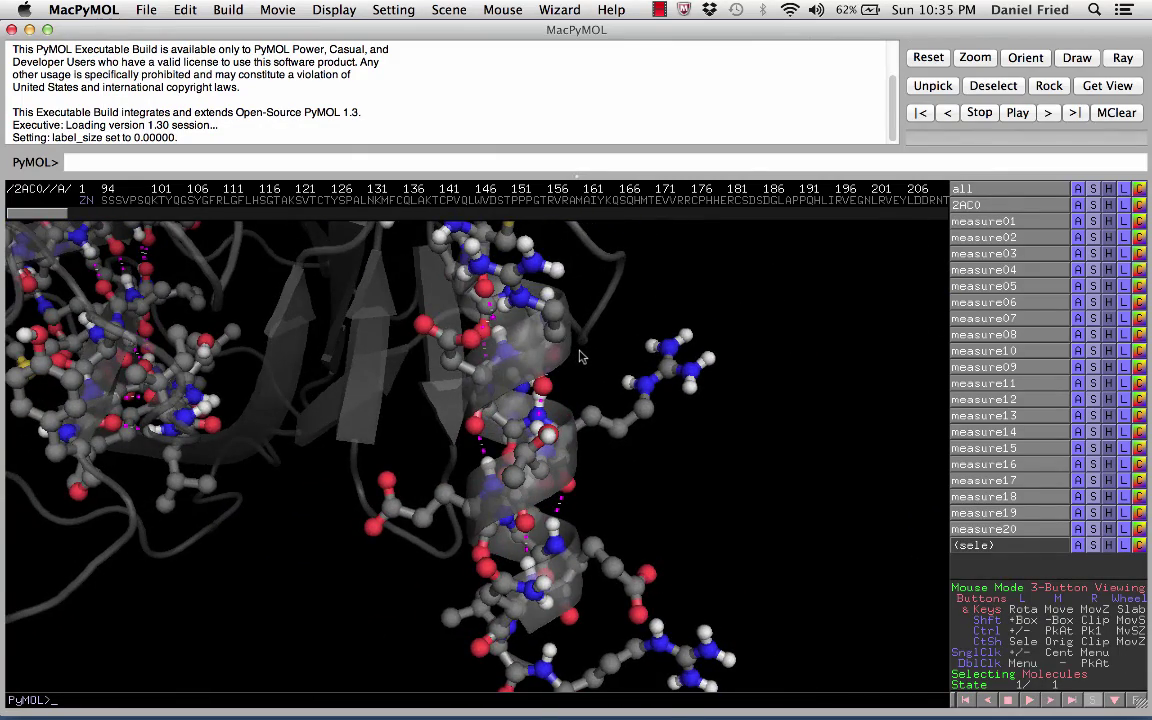
# - Change the background to white and ray-trace the view of the alpha helix with its hydrogen bonds
pyautogui.moveTo(547, 266); pyautogui.dragTo(581, 324)
pyautogui.moveTo(800, 347); pyautogui.dragTo(798, 361)
pyautogui.scroll(-5, 797, 363)
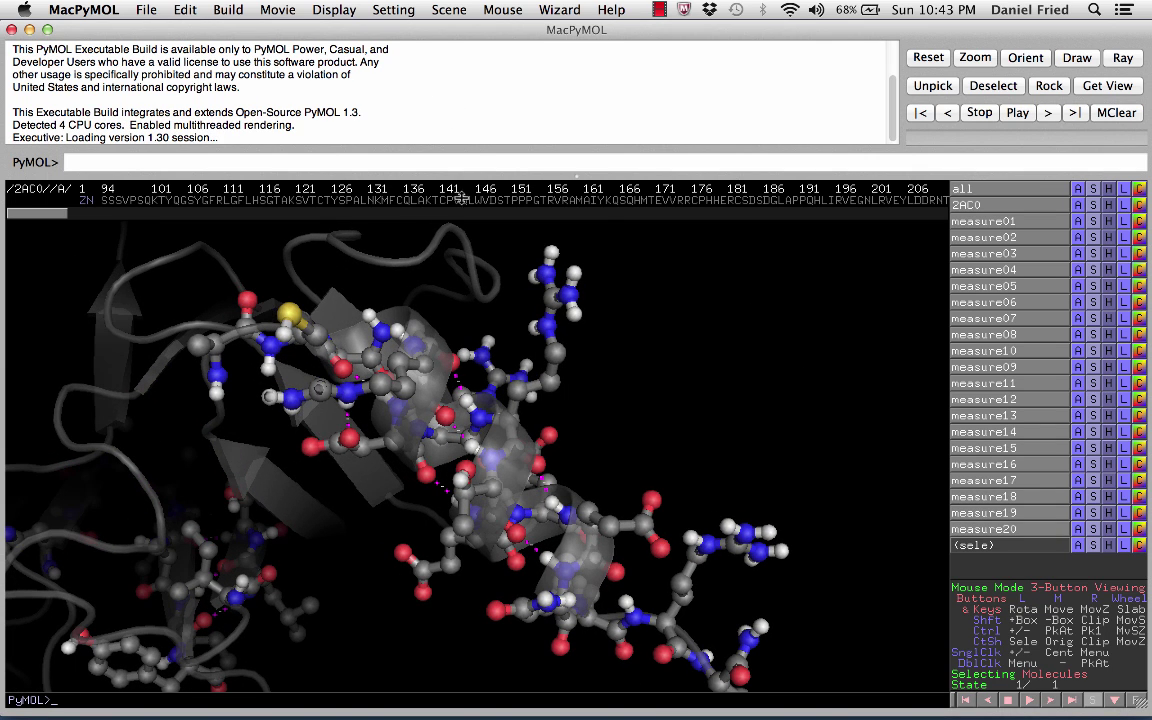
pyautogui.click(349, 8)
pyautogui.moveTo(352, 155)
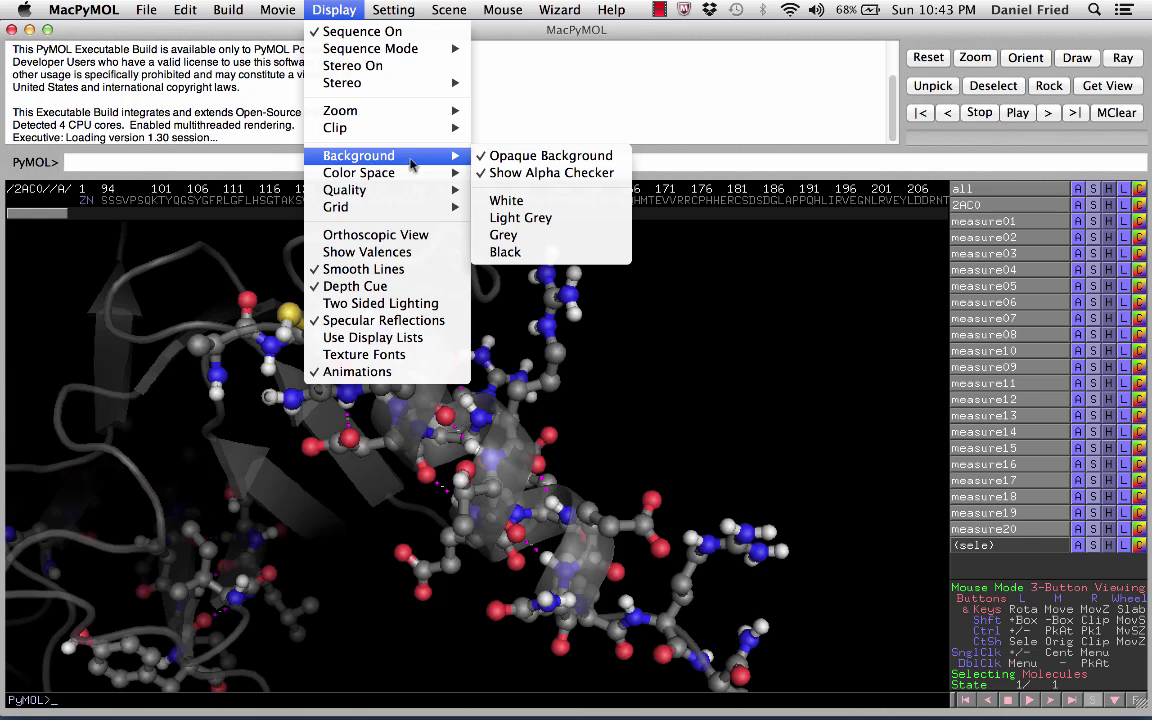
pyautogui.click(518, 201)
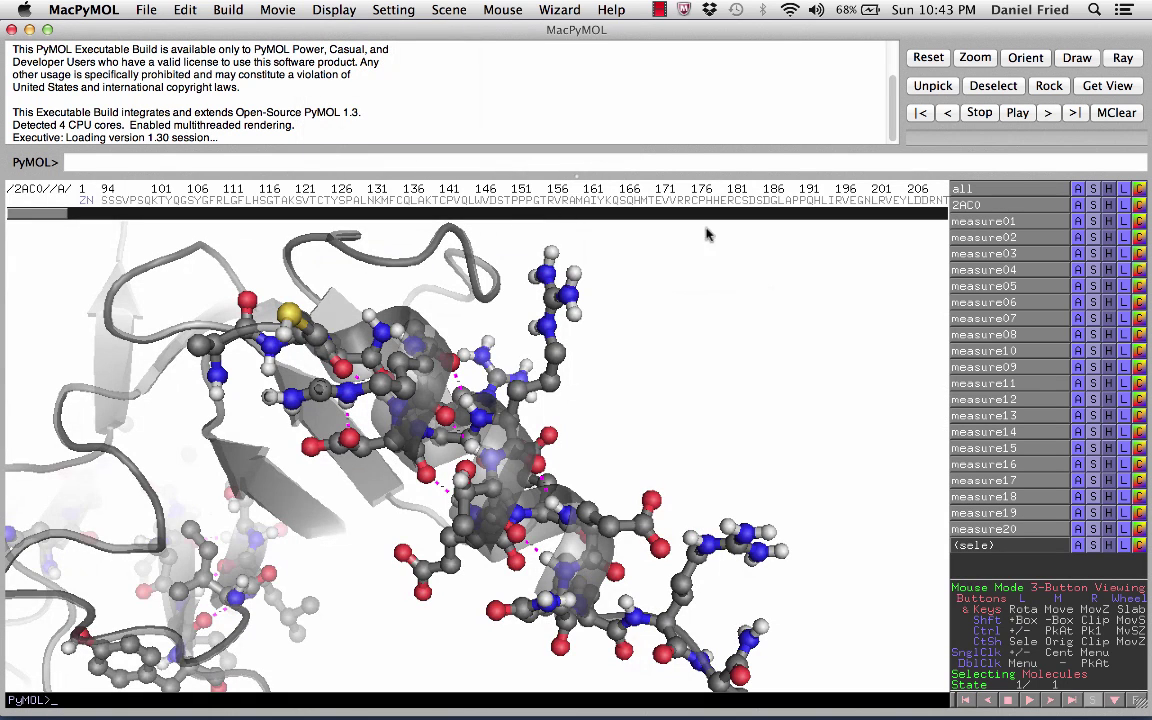
pyautogui.click(1121, 64)
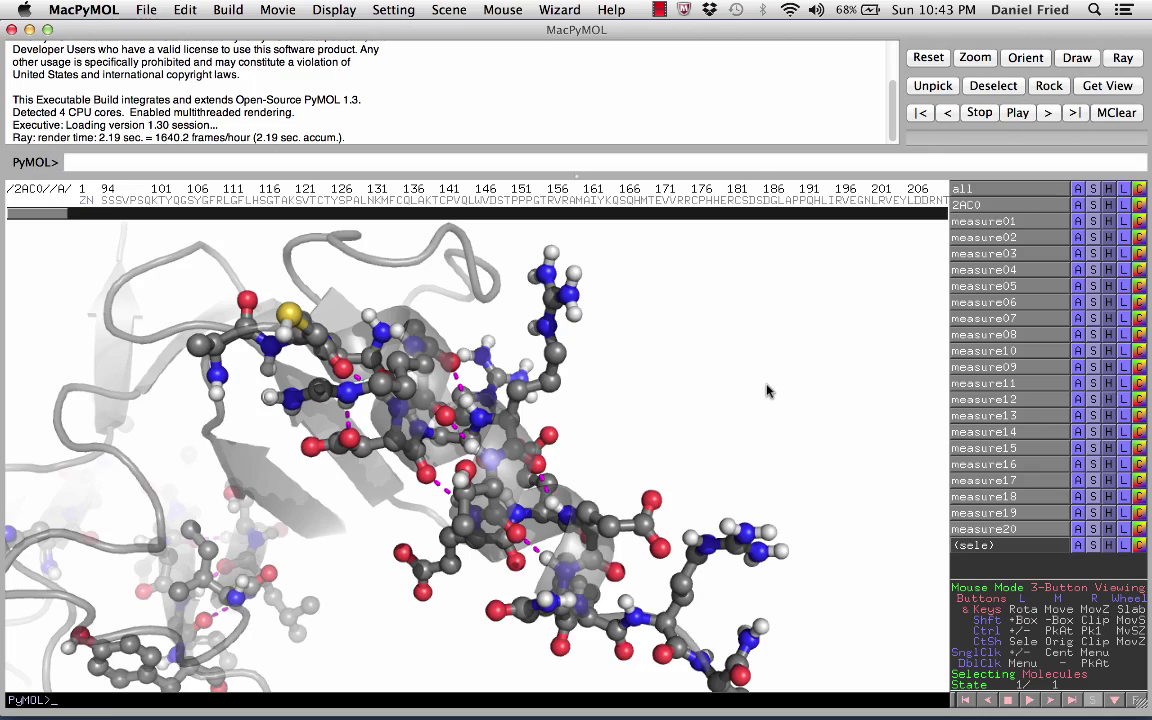
# - Ray-trace a close-up view of the hydrogen bonds between the neighbouring beta strands
pyautogui.moveTo(767, 385); pyautogui.dragTo(728, 268, button='right')
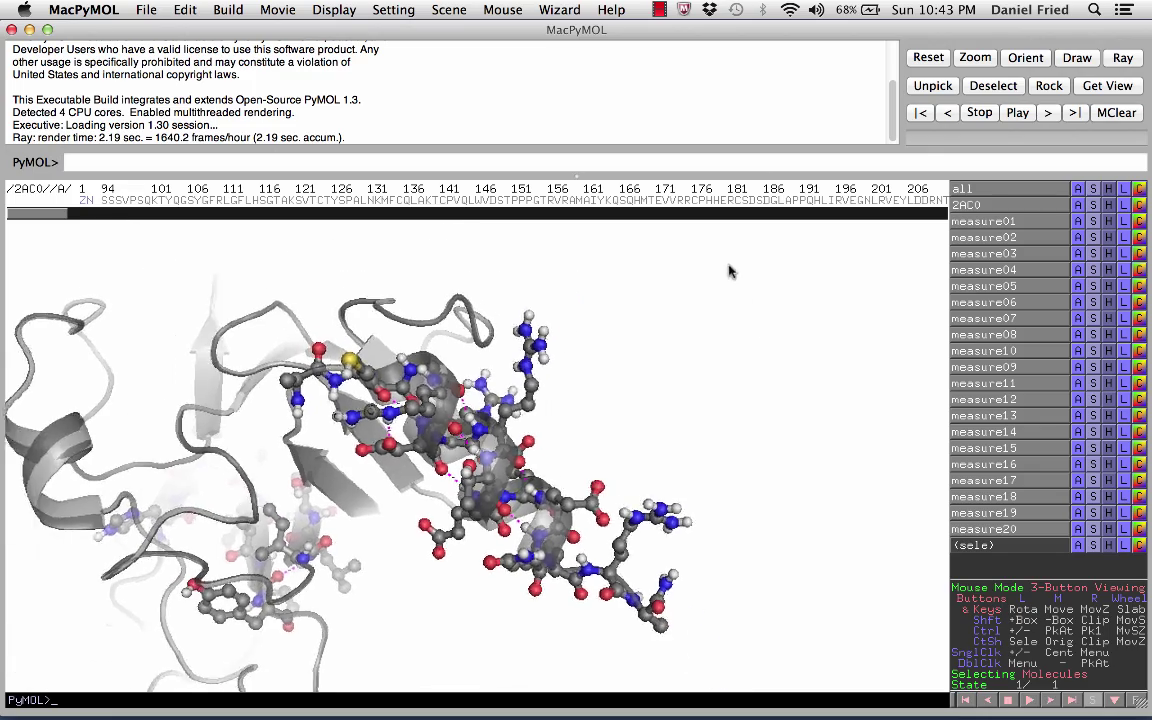
pyautogui.moveTo(499, 443); pyautogui.dragTo(508, 345)
pyautogui.moveTo(449, 476); pyautogui.dragTo(382, 448)
pyautogui.click(1119, 60)
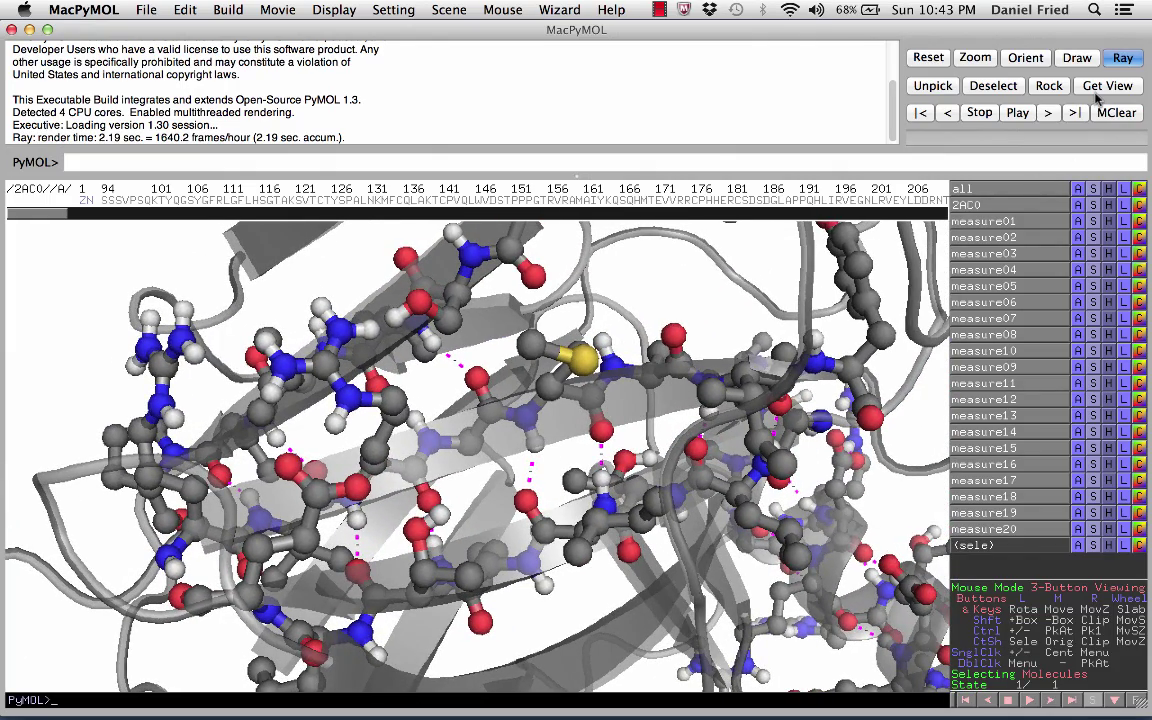